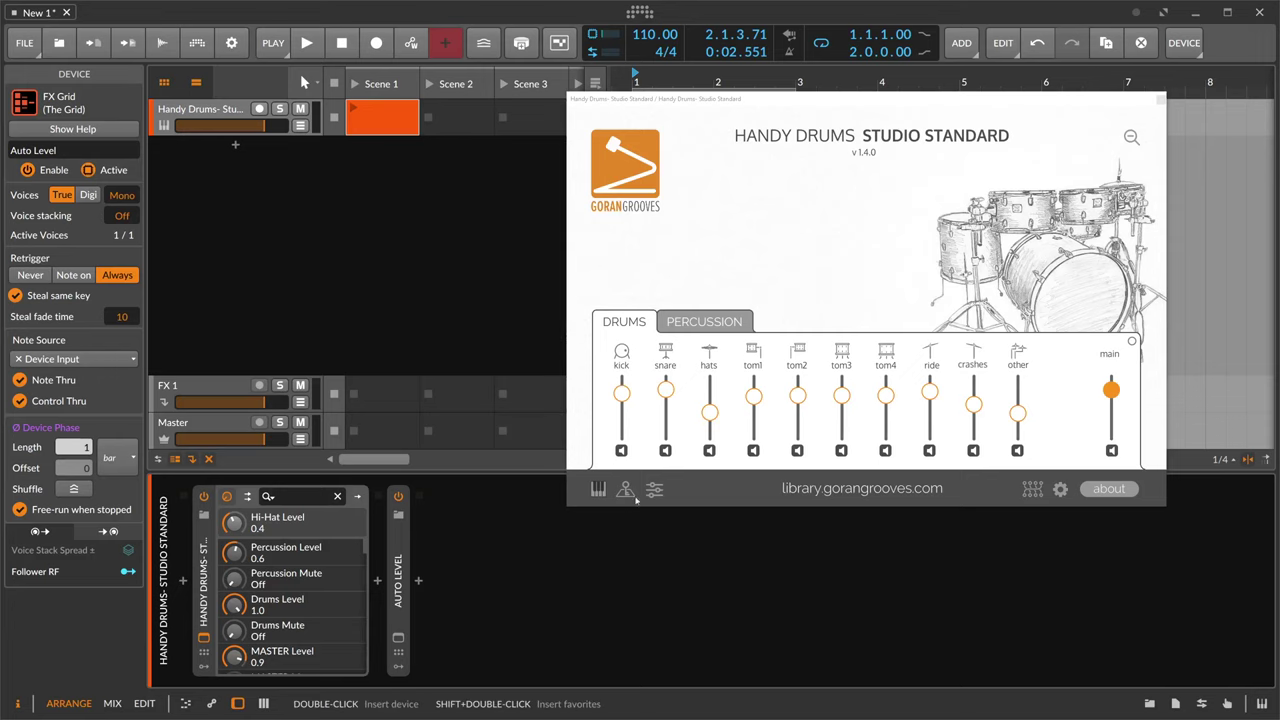
Move the Handy Drums Studio Standard window left and slightly lower over the arrangement.
{"action": "left_click_drag", "start_coordinate": [729, 108], "coordinate": [651, 117]}
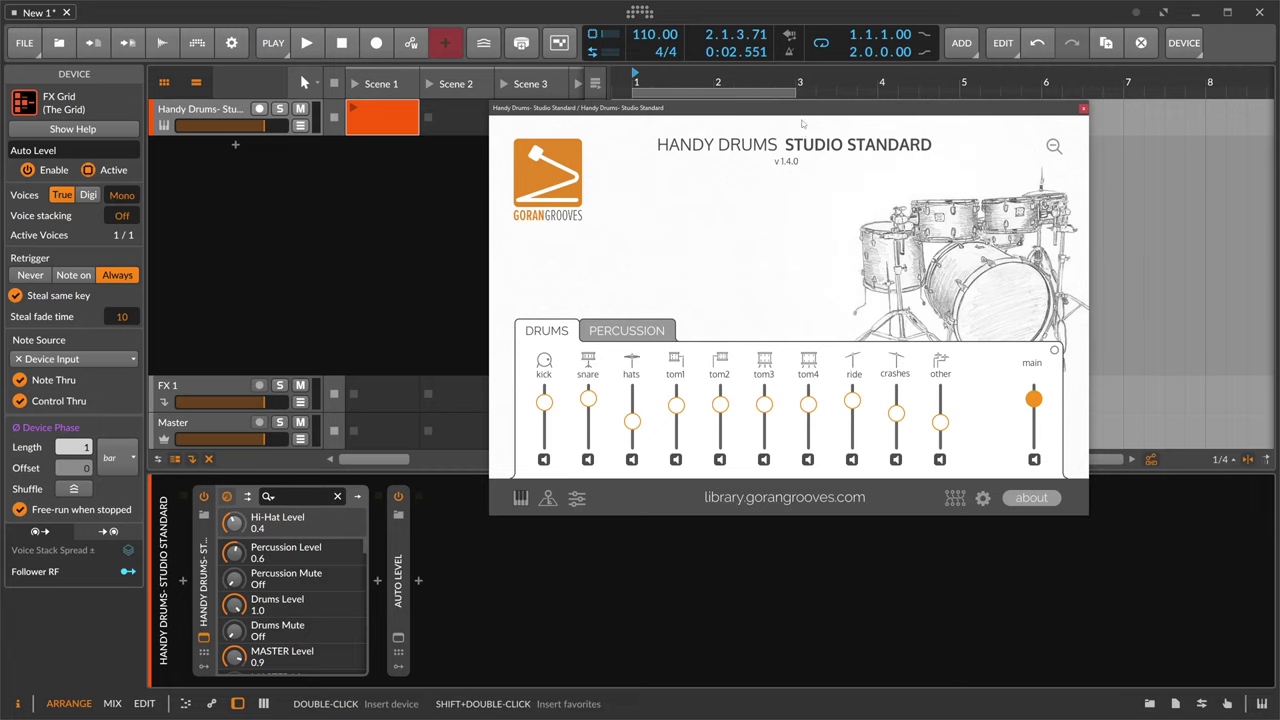
{"action": "left_click_drag", "start_coordinate": [800, 111], "coordinate": [799, 118]}
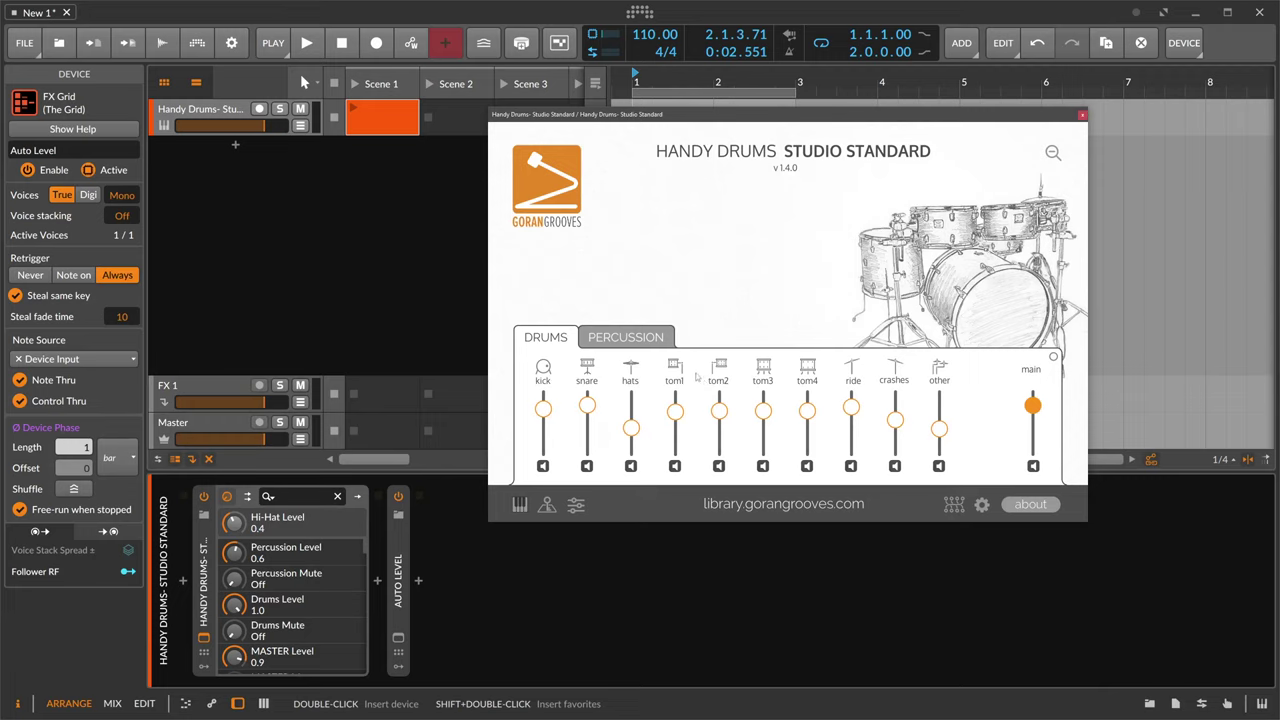
{"action": "left_click", "coordinate": [542, 367]}
{"action": "left_click", "coordinate": [587, 367]}
{"action": "left_click", "coordinate": [630, 367]}
{"action": "left_click", "coordinate": [587, 367]}
{"action": "left_click", "coordinate": [630, 368]}
{"action": "left_click", "coordinate": [675, 368]}
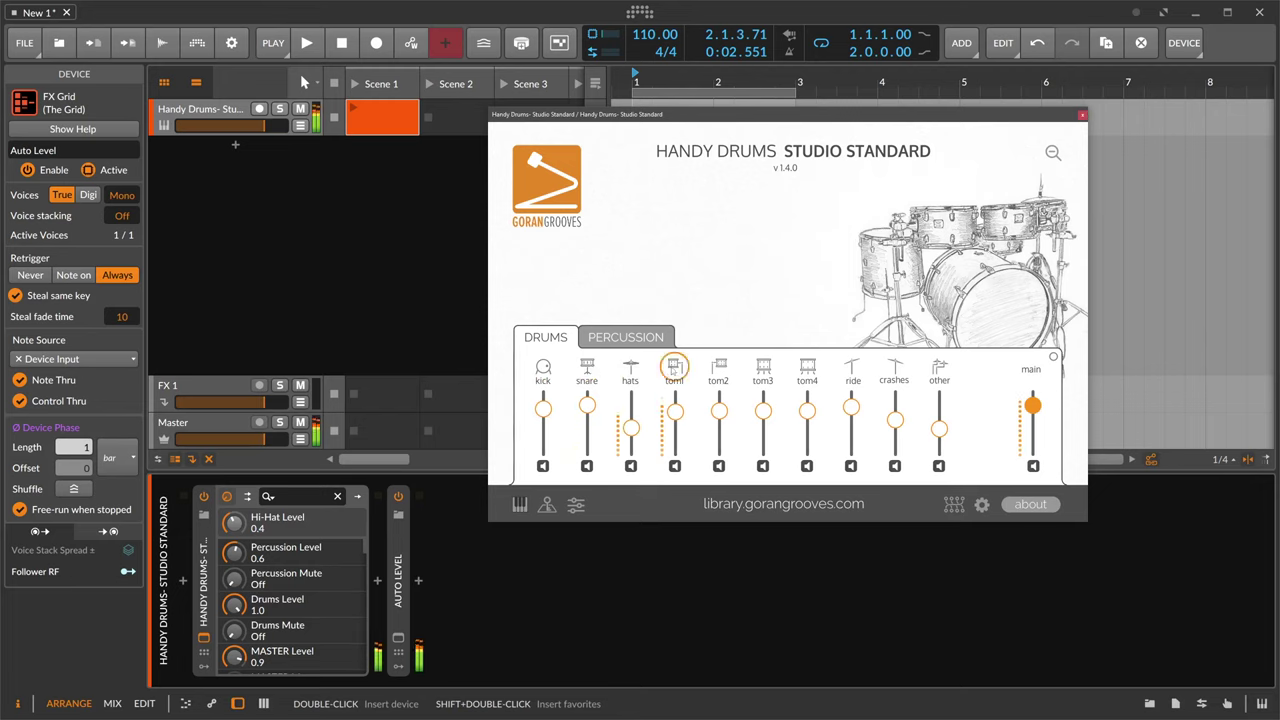
{"action": "left_click", "coordinate": [719, 370]}
{"action": "left_click", "coordinate": [763, 370]}
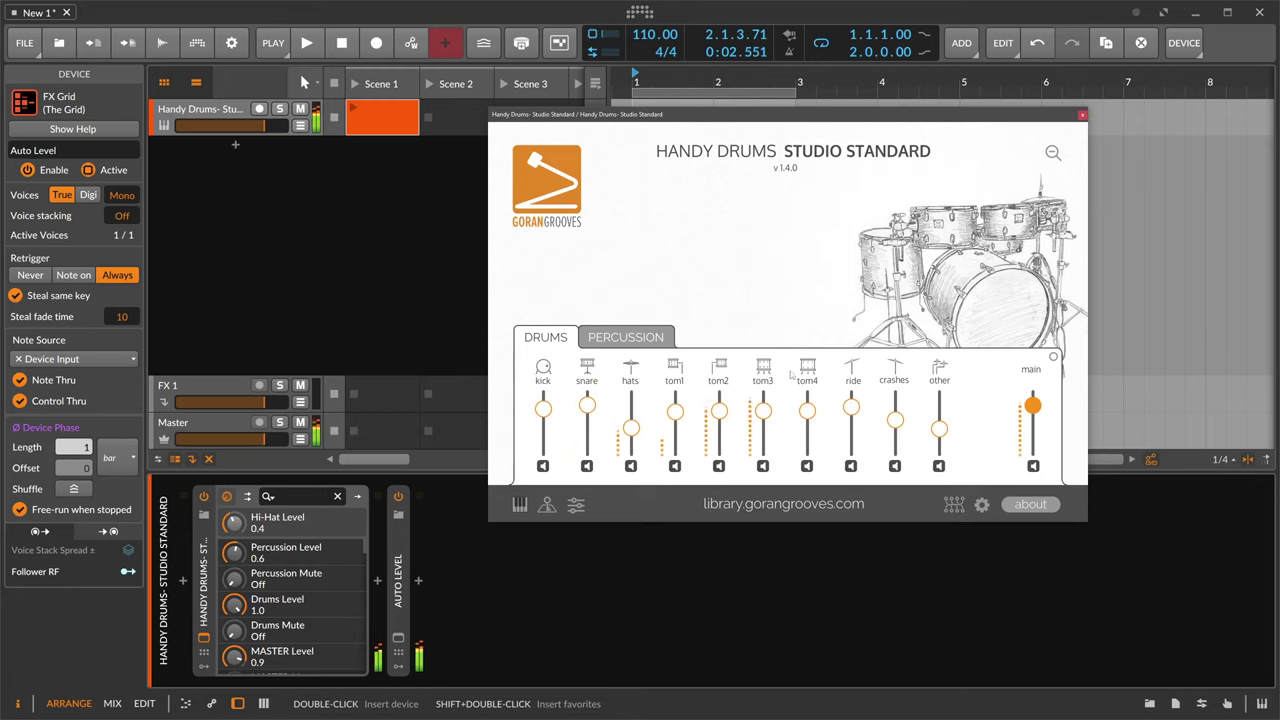
{"action": "left_click", "coordinate": [807, 369]}
{"action": "left_click", "coordinate": [852, 370]}
{"action": "left_click", "coordinate": [894, 368]}
{"action": "left_click", "coordinate": [939, 368]}
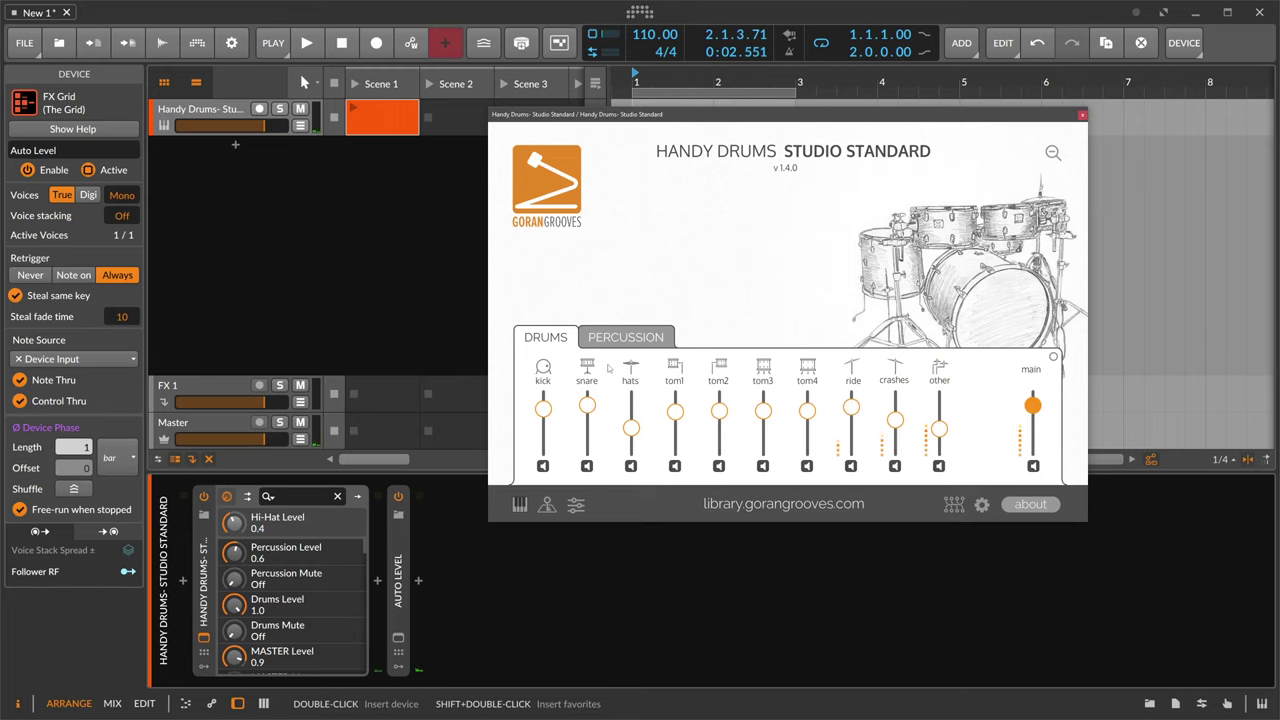
{"action": "left_click", "coordinate": [601, 343]}
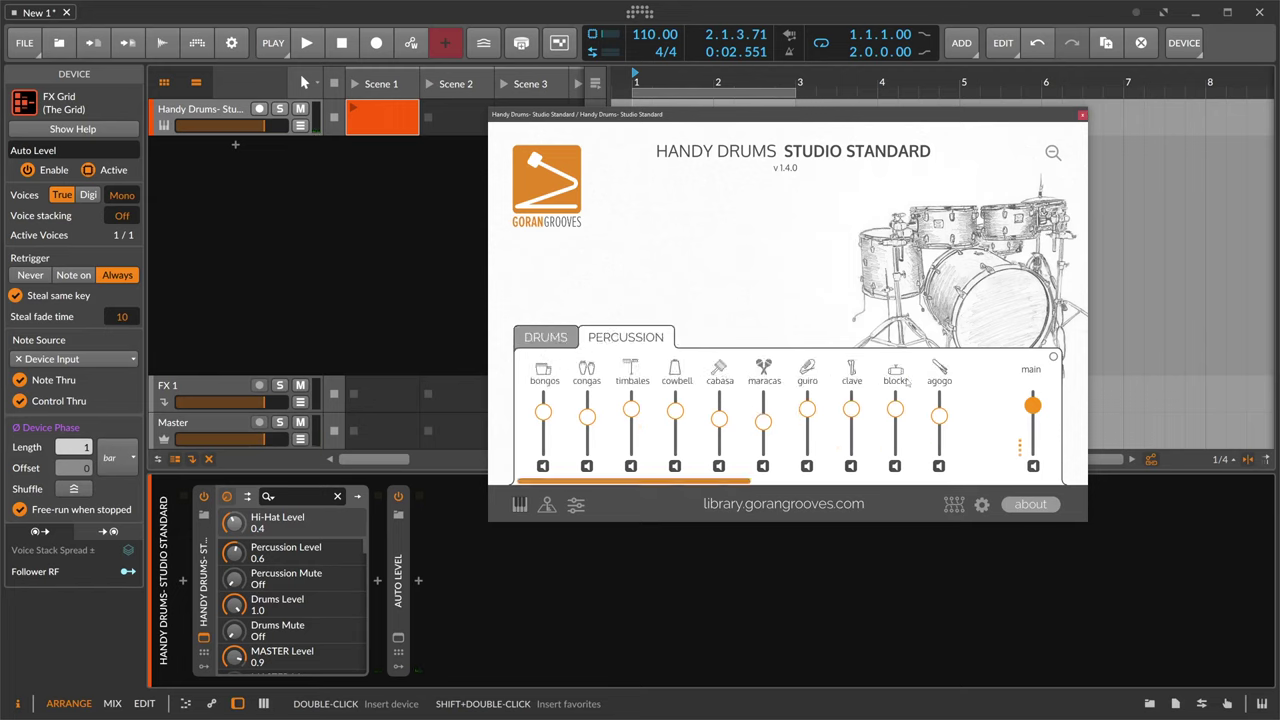
{"action": "left_click", "coordinate": [544, 376]}
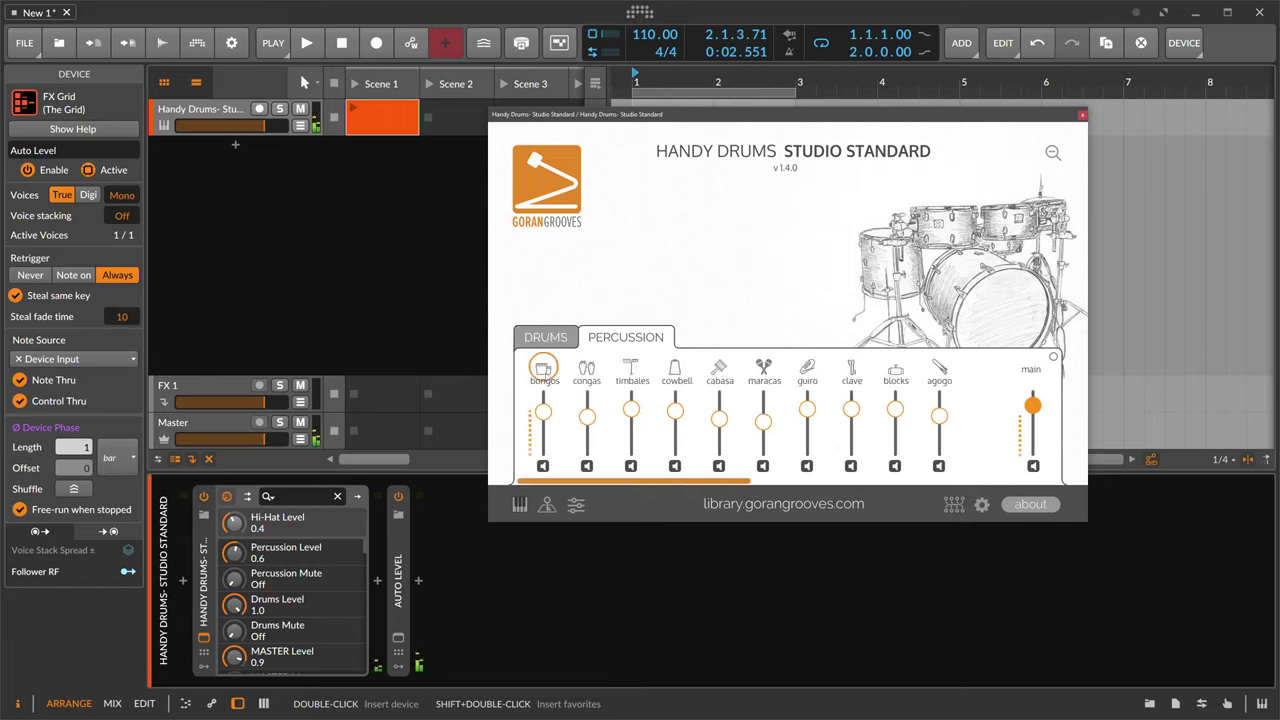
{"action": "left_click", "coordinate": [544, 376]}
{"action": "left_click", "coordinate": [544, 376]}
{"action": "left_click", "coordinate": [544, 376]}
{"action": "left_click", "coordinate": [587, 370]}
{"action": "left_click", "coordinate": [630, 370]}
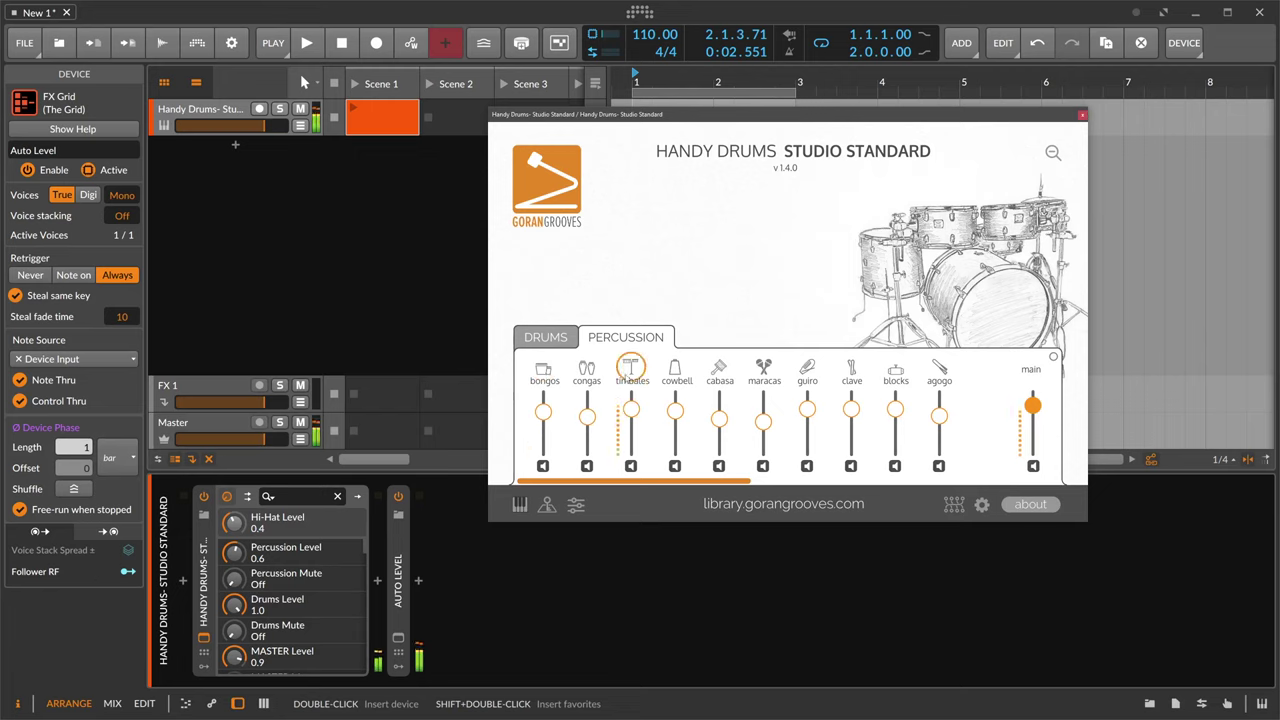
{"action": "left_click", "coordinate": [675, 370]}
{"action": "left_click", "coordinate": [719, 370]}
{"action": "left_click", "coordinate": [763, 370]}
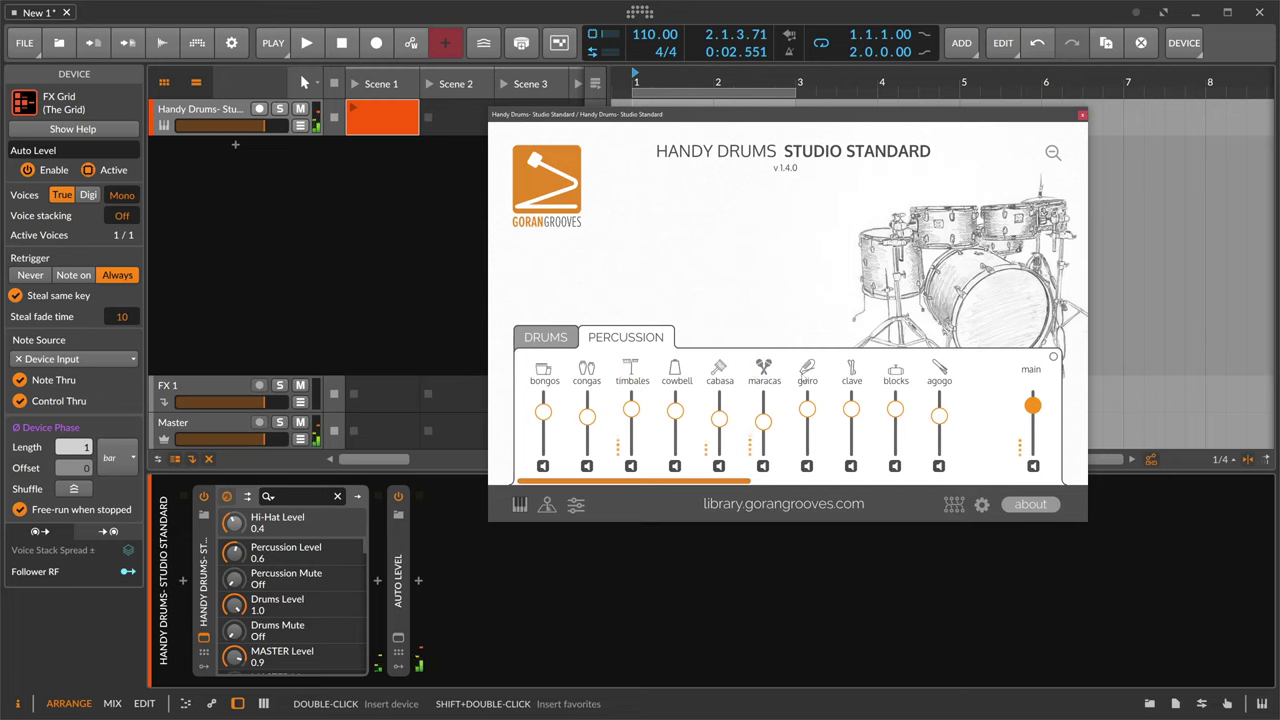
{"action": "left_click", "coordinate": [807, 370]}
{"action": "left_click", "coordinate": [851, 370]}
{"action": "left_click", "coordinate": [895, 370]}
{"action": "left_click", "coordinate": [939, 370]}
{"action": "left_click_drag", "start_coordinate": [703, 476], "coordinate": [917, 476]}
{"action": "left_click", "coordinate": [672, 372]}
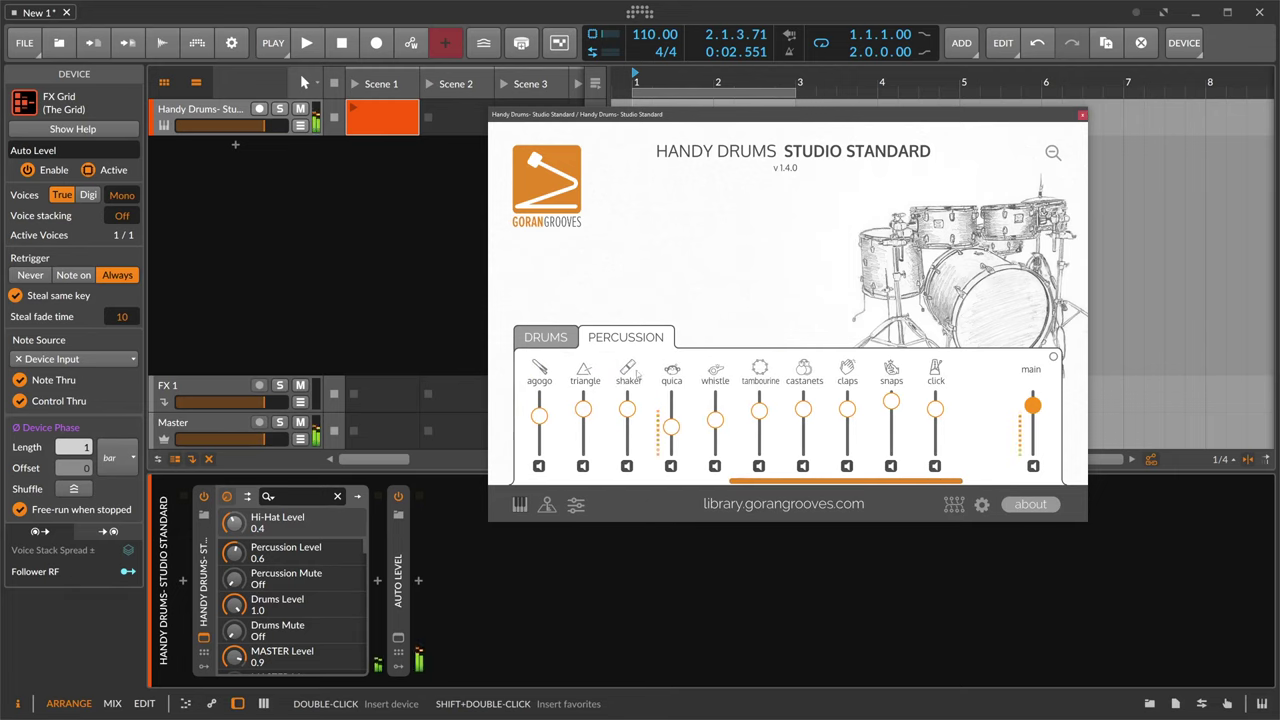
{"action": "left_click", "coordinate": [636, 372]}
{"action": "left_click", "coordinate": [716, 372]}
{"action": "left_click", "coordinate": [760, 370]}
{"action": "left_click", "coordinate": [804, 370]}
{"action": "left_click", "coordinate": [847, 369]}
{"action": "left_click", "coordinate": [847, 369]}
{"action": "left_click", "coordinate": [890, 370]}
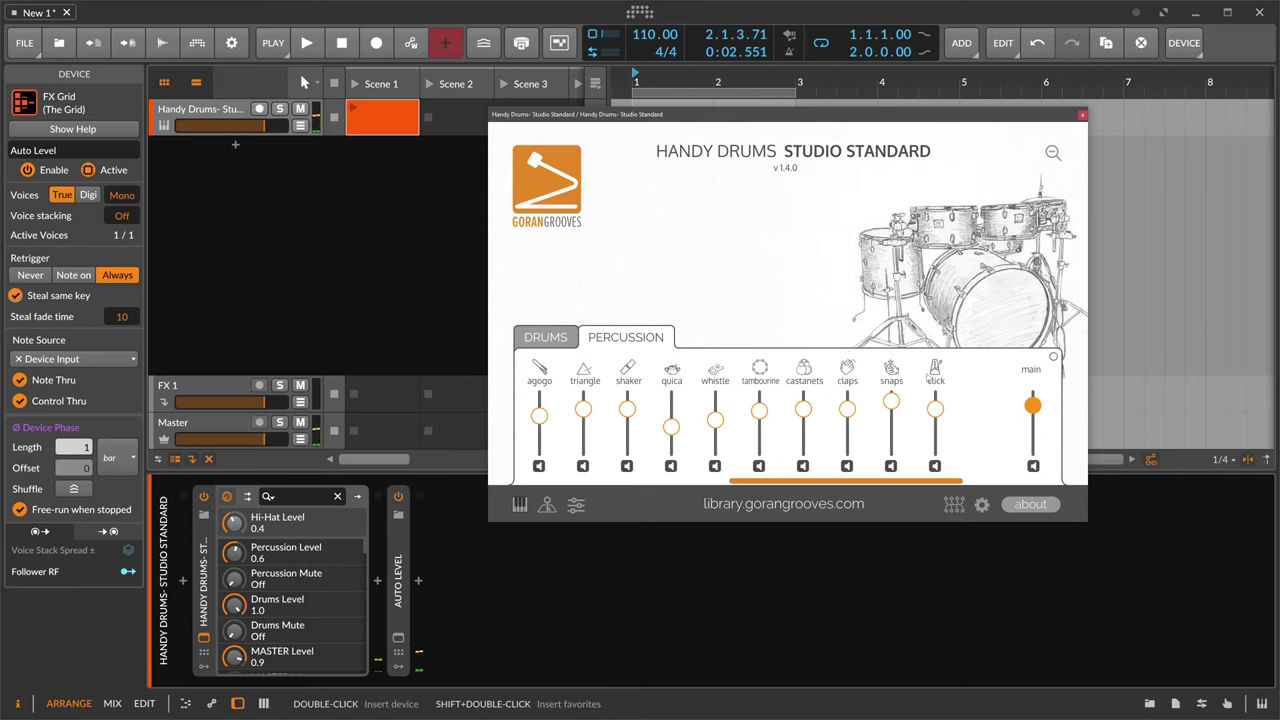
{"action": "left_click_drag", "start_coordinate": [825, 481], "coordinate": [611, 479]}
{"action": "left_click", "coordinate": [548, 341]}
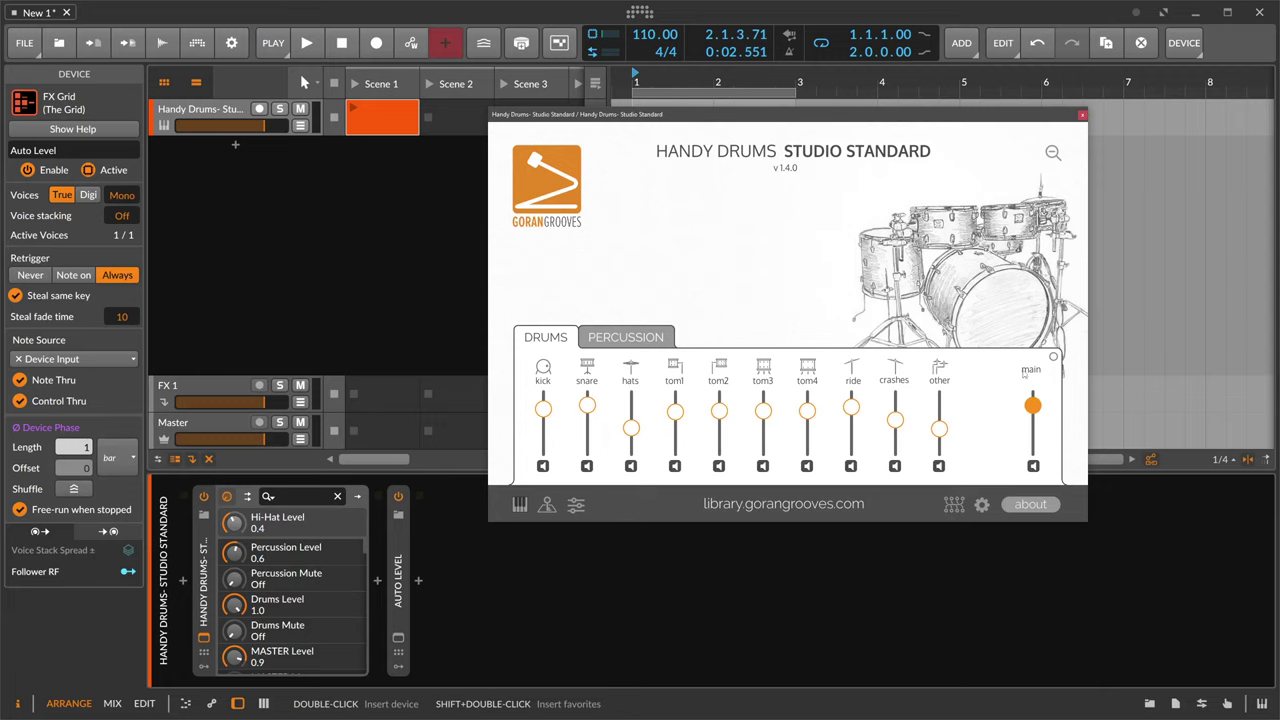
{"action": "left_click", "coordinate": [1053, 357]}
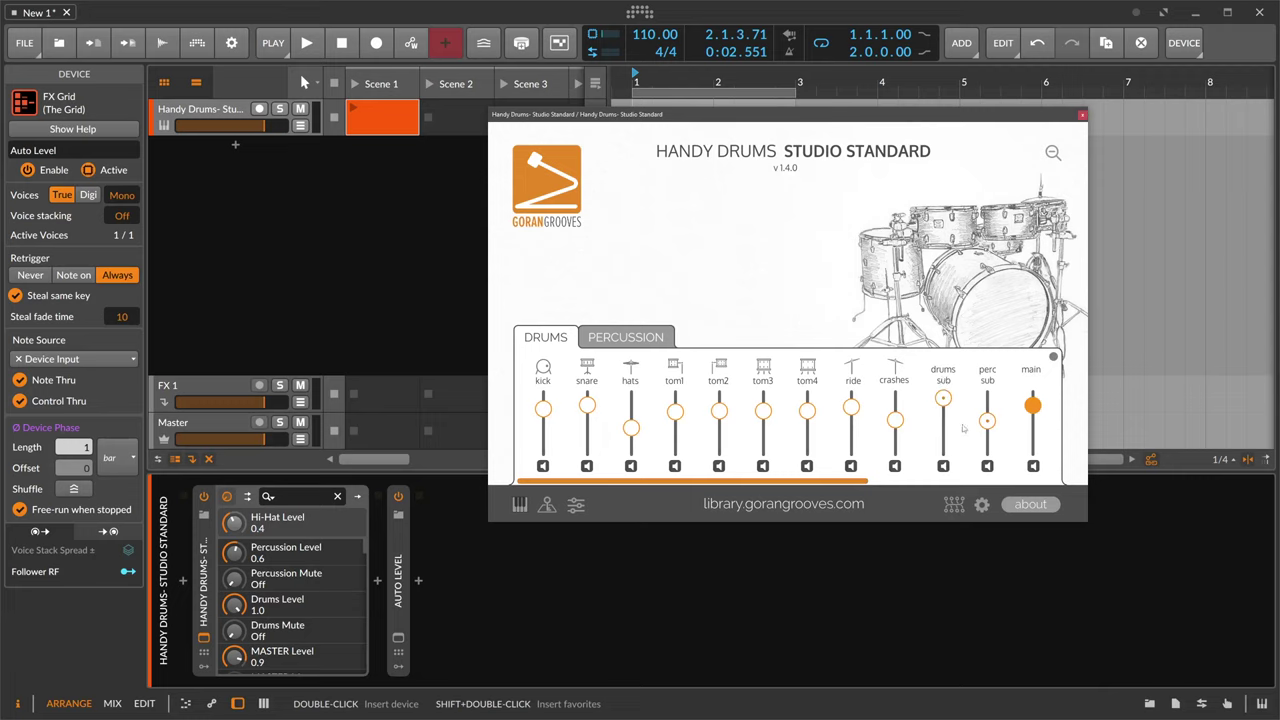
{"action": "left_click", "coordinate": [1052, 358]}
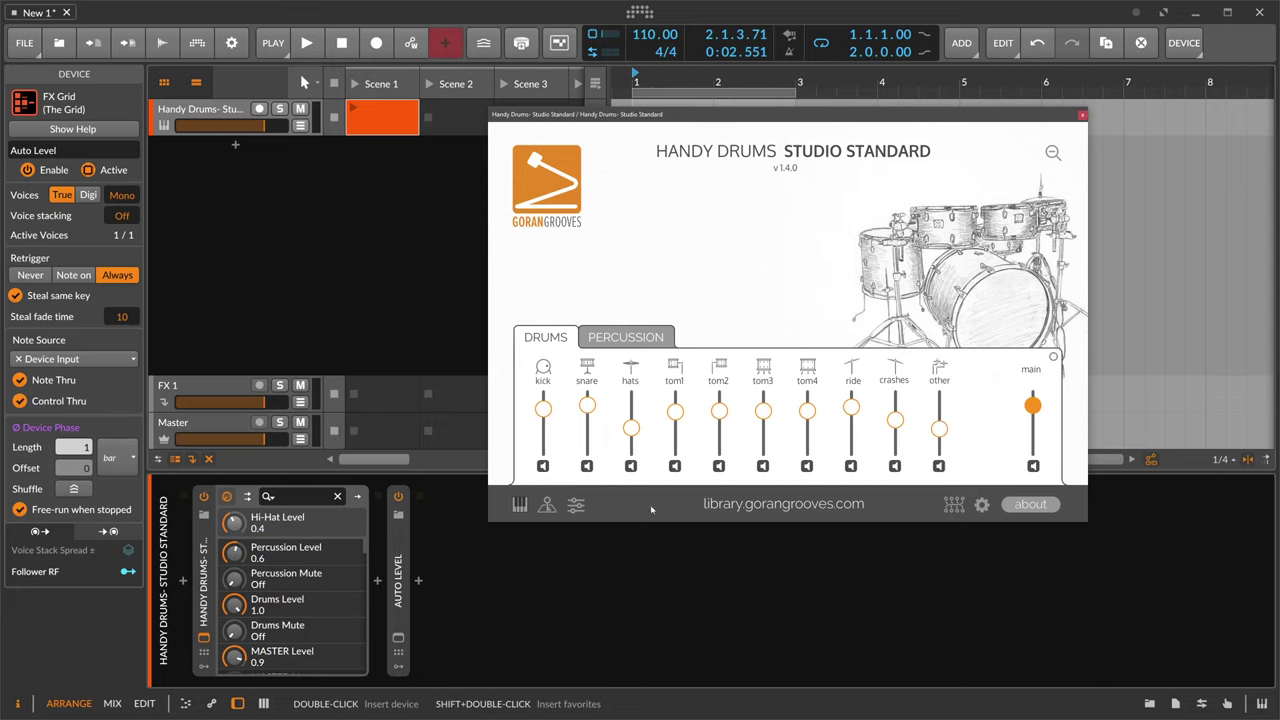
{"action": "left_click", "coordinate": [519, 505]}
{"action": "left_click", "coordinate": [520, 505]}
{"action": "left_click", "coordinate": [547, 507]}
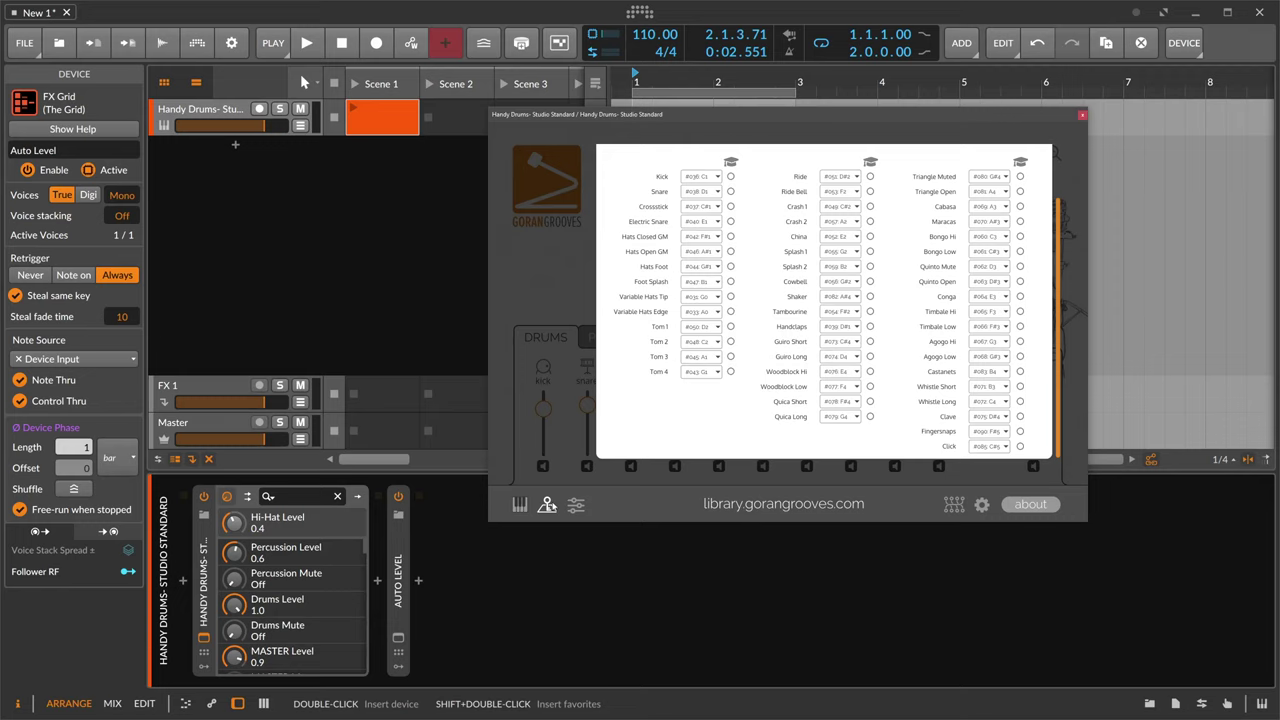
{"action": "left_click", "coordinate": [547, 507]}
{"action": "left_click", "coordinate": [576, 505]}
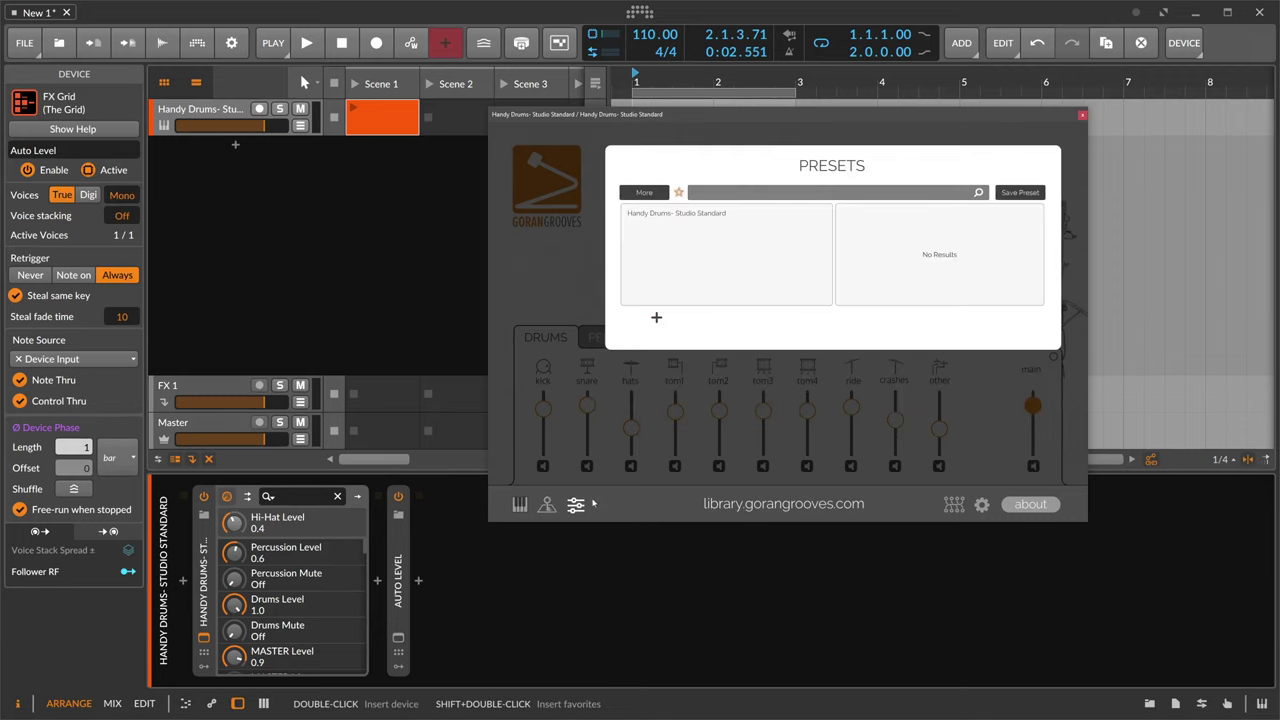
{"action": "left_click", "coordinate": [780, 375]}
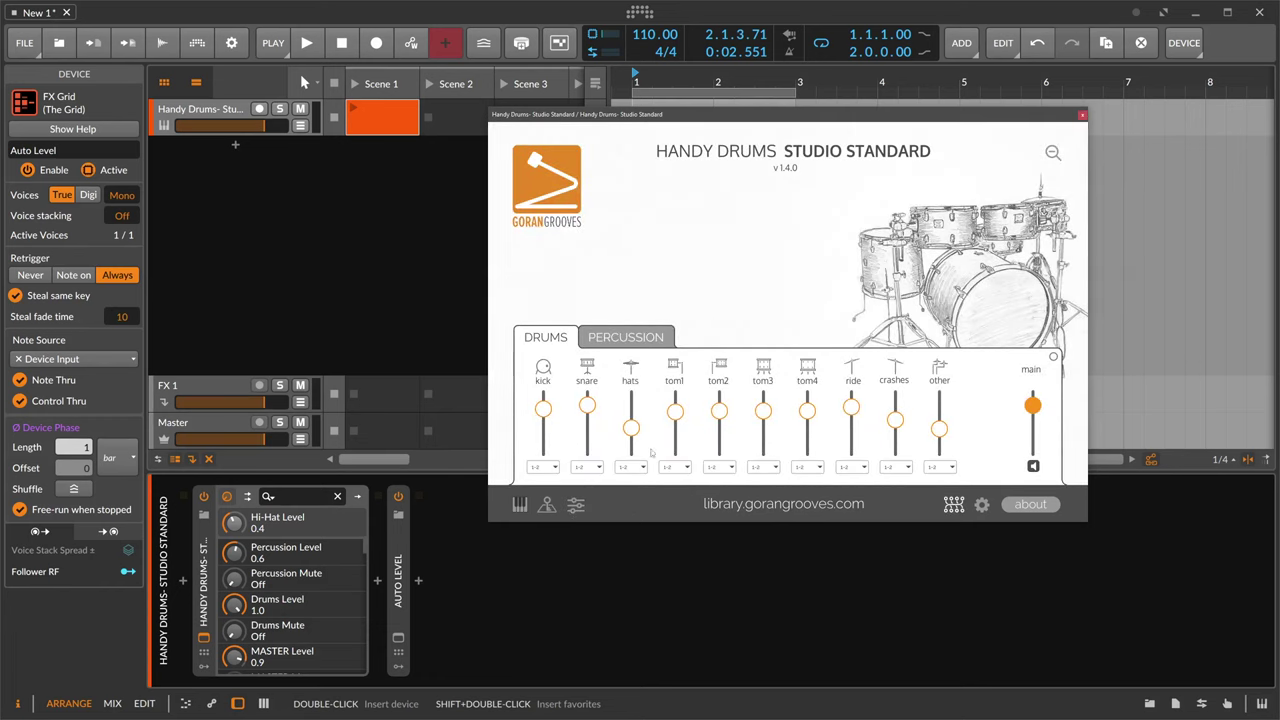
{"action": "left_click", "coordinate": [960, 507]}
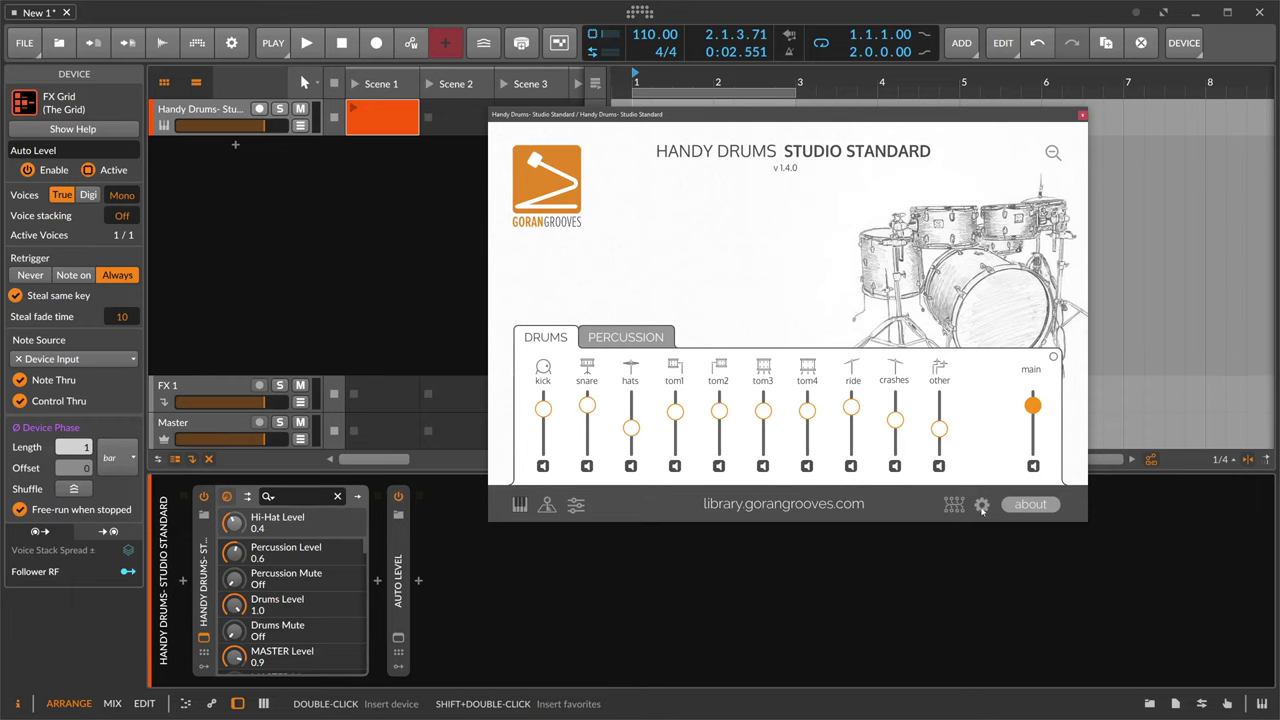
{"action": "left_click", "coordinate": [981, 507]}
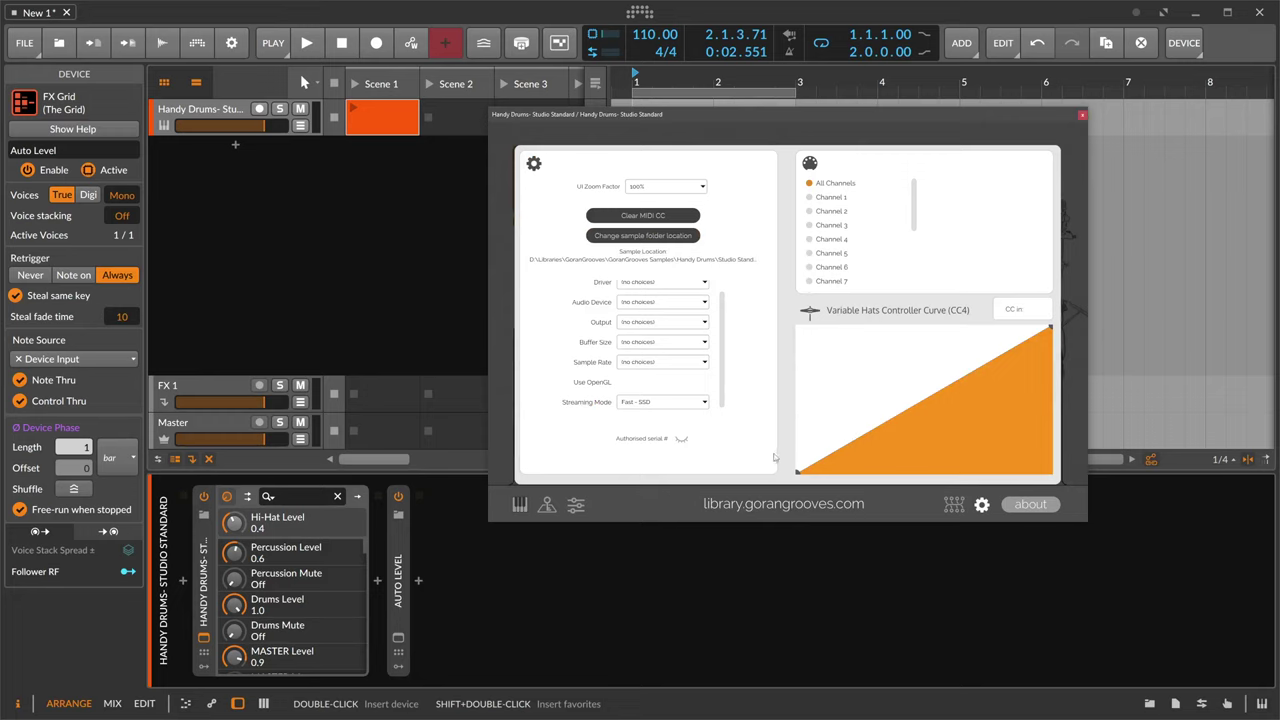
{"action": "scroll", "coordinate": [621, 327], "scroll_direction": "up", "scroll_amount": 1}
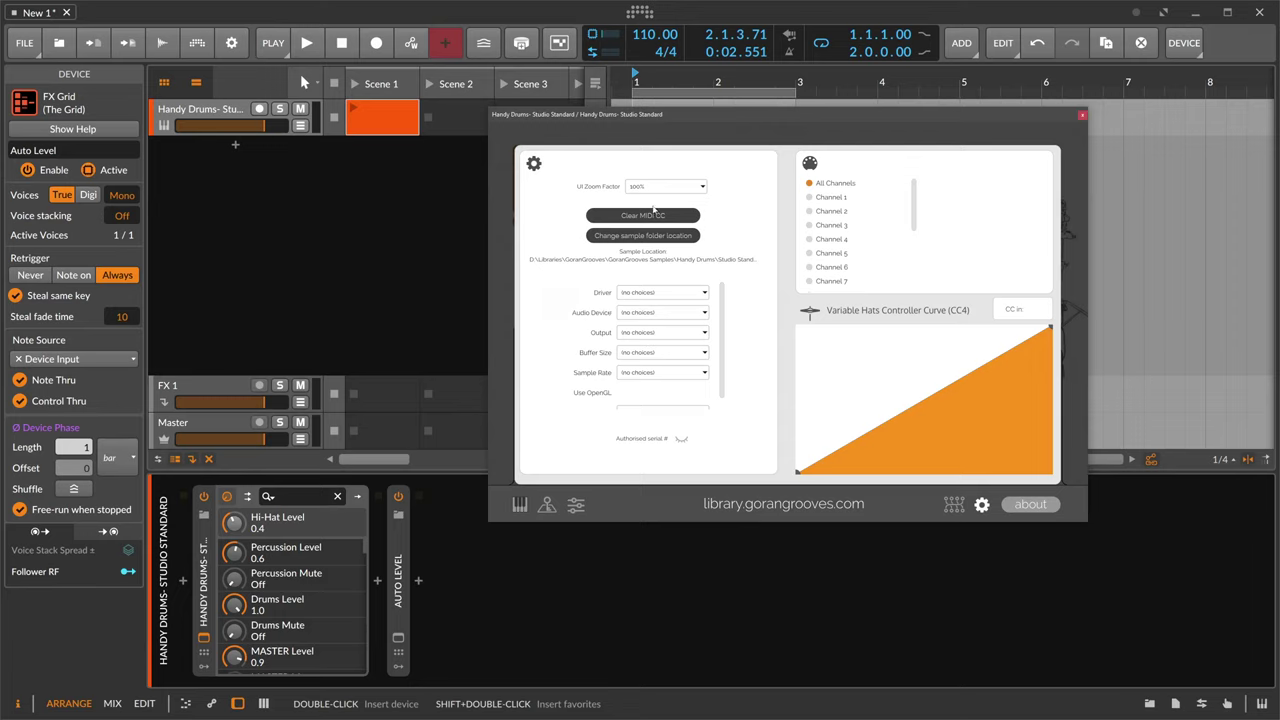
{"action": "left_click", "coordinate": [648, 190]}
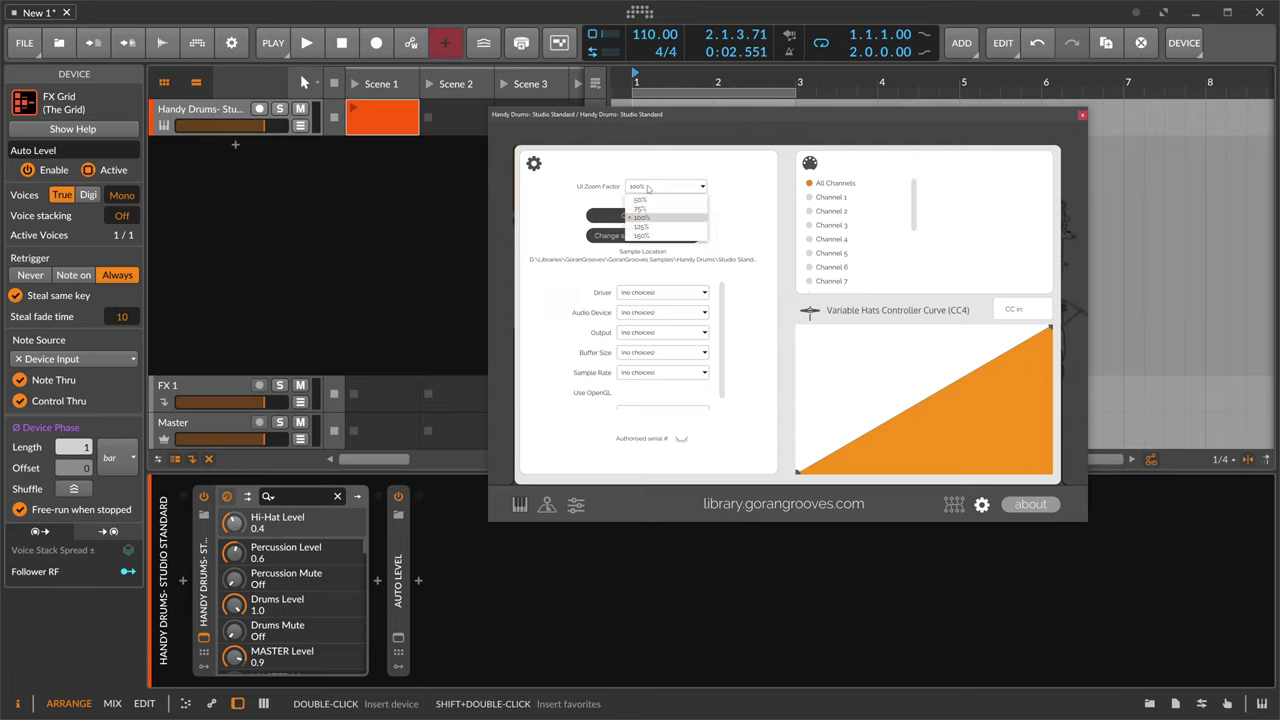
{"action": "left_click", "coordinate": [648, 190]}
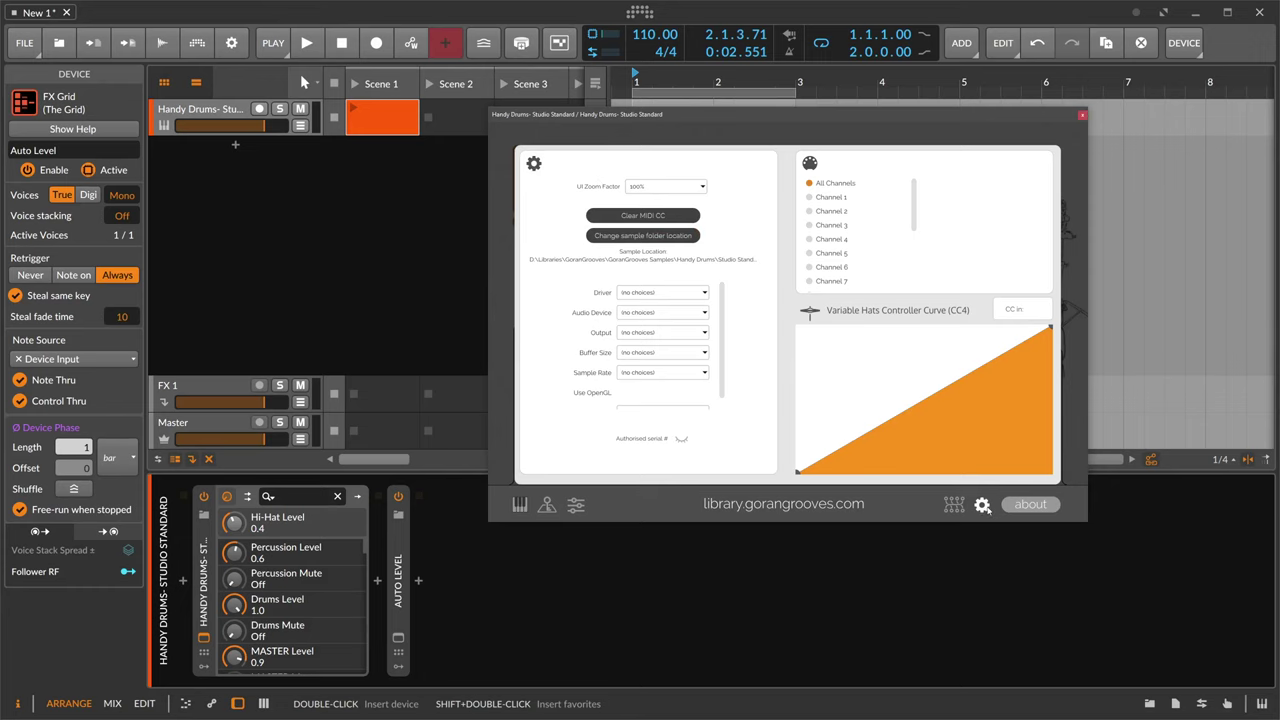
{"action": "left_click", "coordinate": [984, 506]}
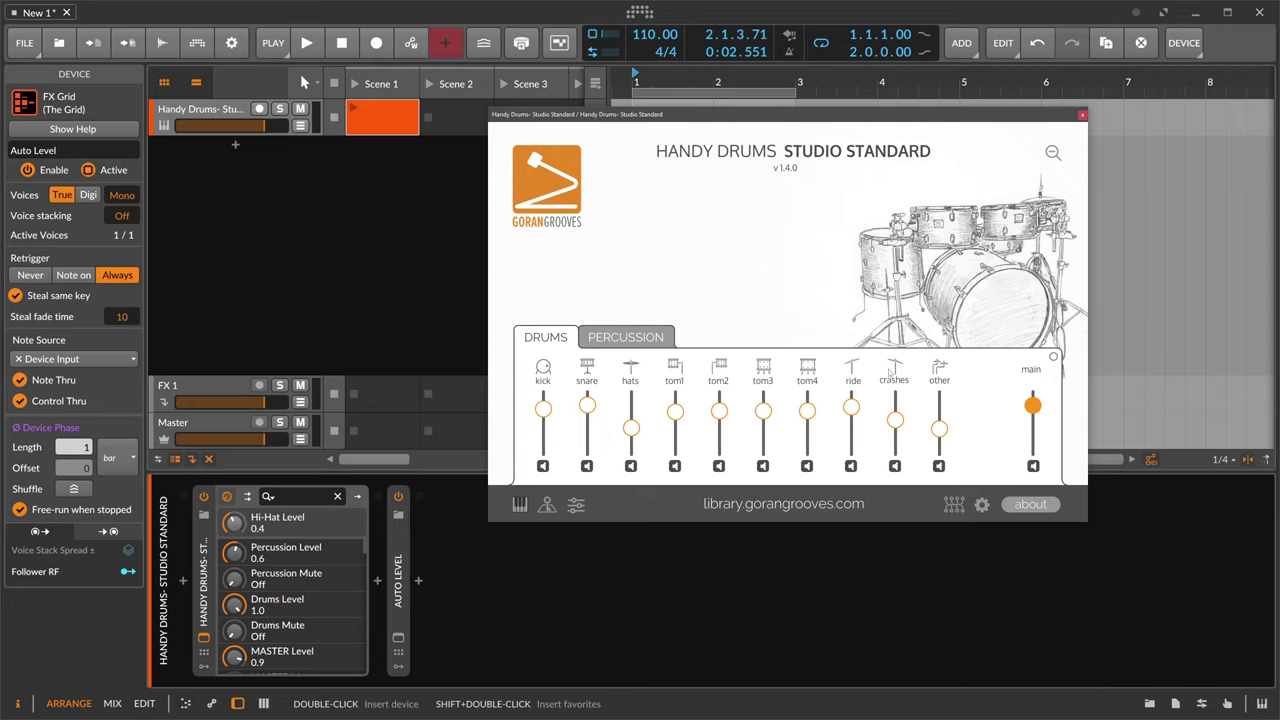
Open the Scene 1 clip and draw a C1 note at 1.1.1 with raised velocity.
{"action": "left_click_drag", "start_coordinate": [618, 127], "coordinate": [714, 135]}
{"action": "double_click", "coordinate": [380, 117]}
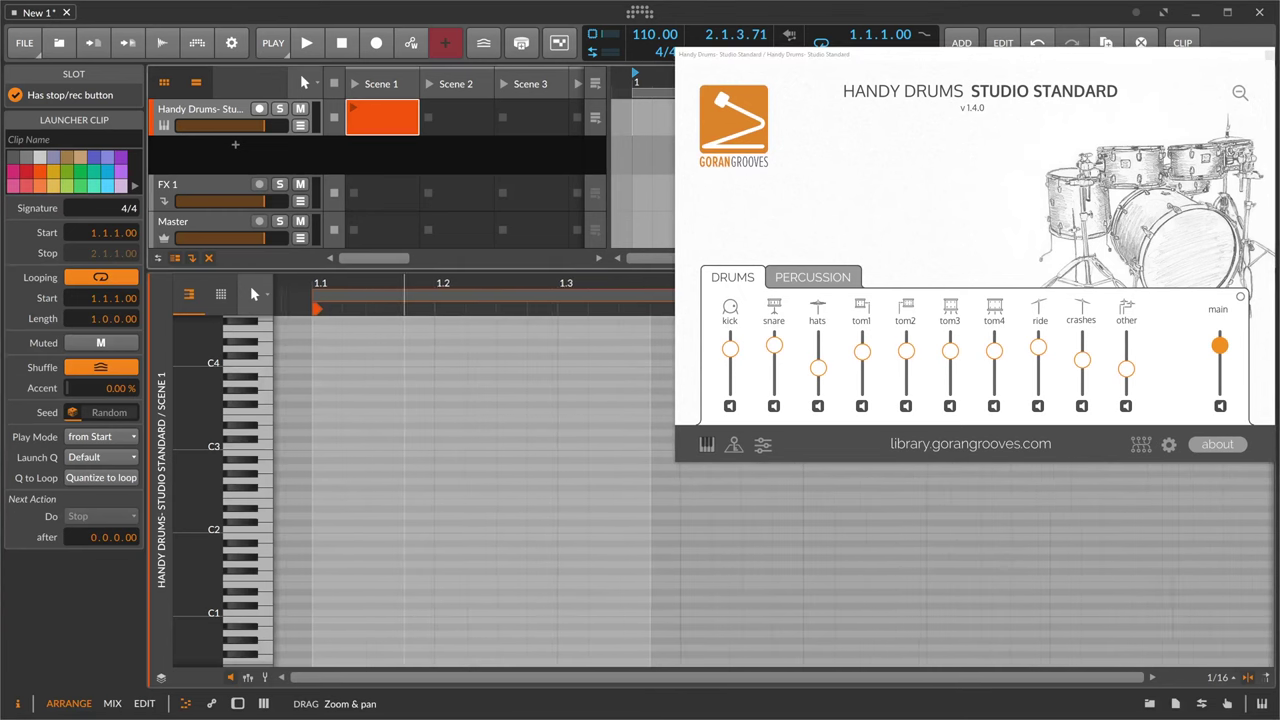
{"action": "double_click", "coordinate": [312, 612]}
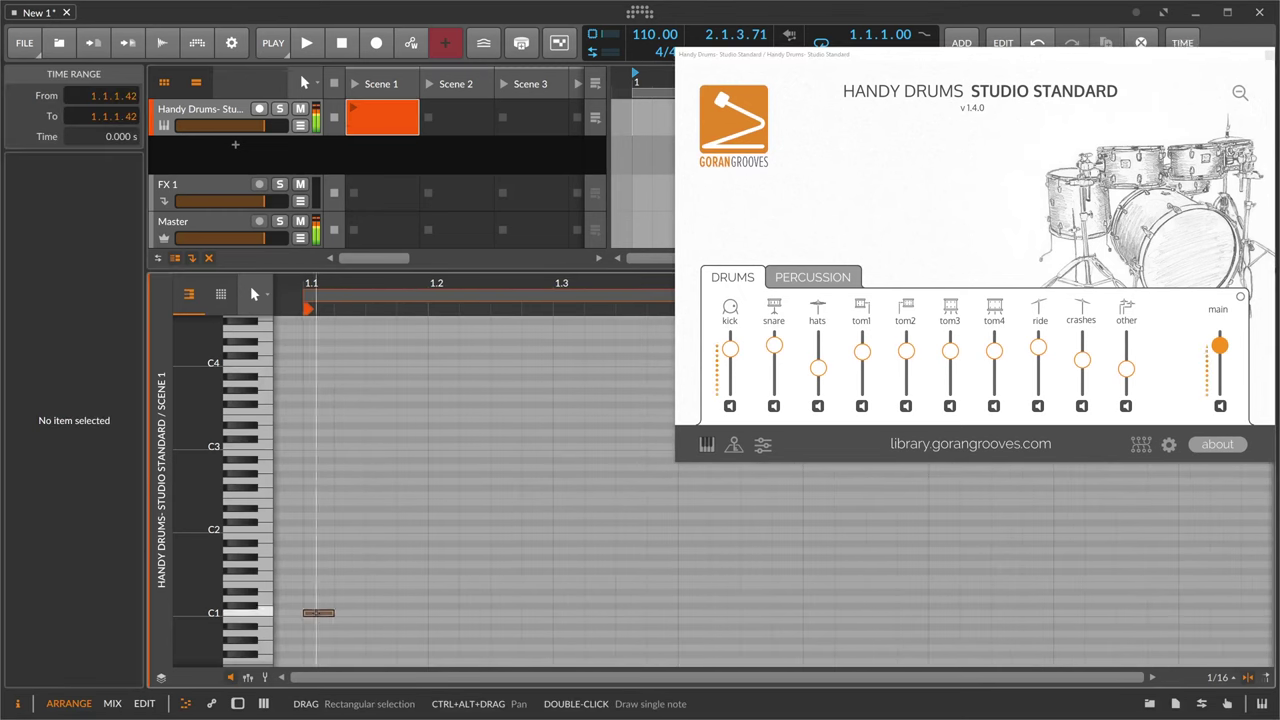
{"action": "left_click", "coordinate": [322, 600]}
{"action": "left_click", "coordinate": [318, 612]}
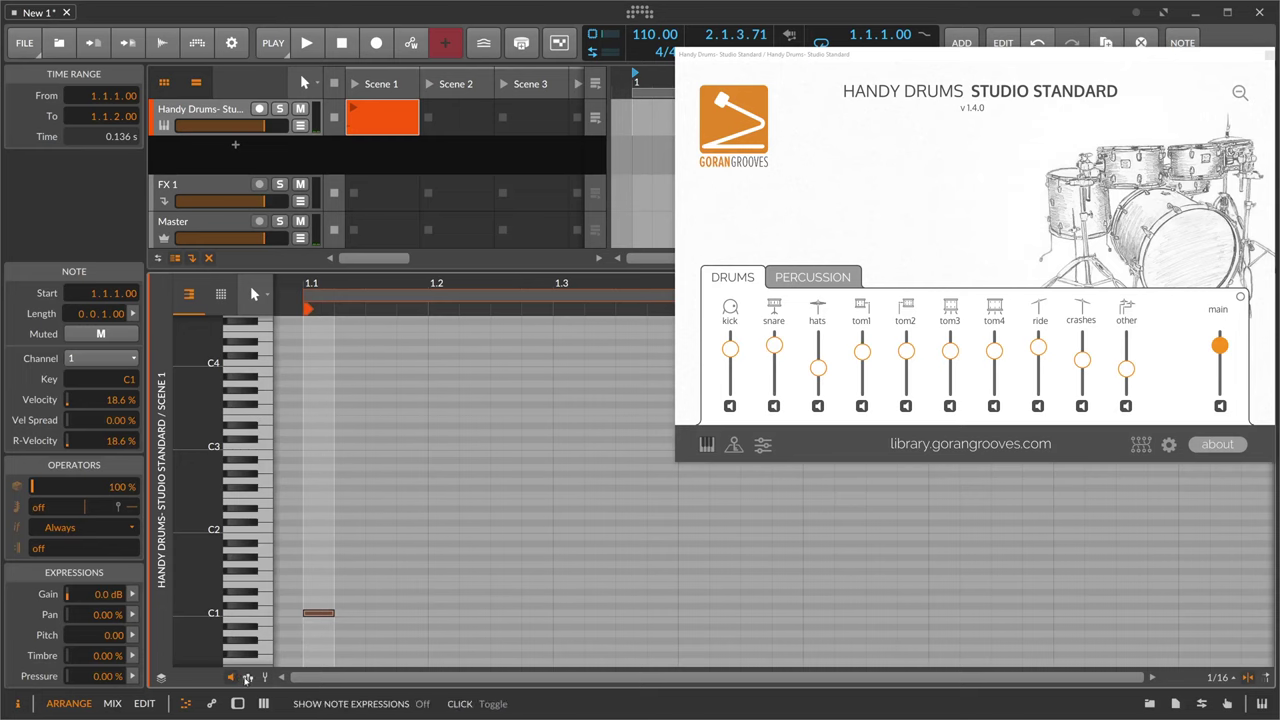
{"action": "left_click", "coordinate": [247, 677]}
{"action": "left_click_drag", "start_coordinate": [302, 640], "coordinate": [302, 615]}
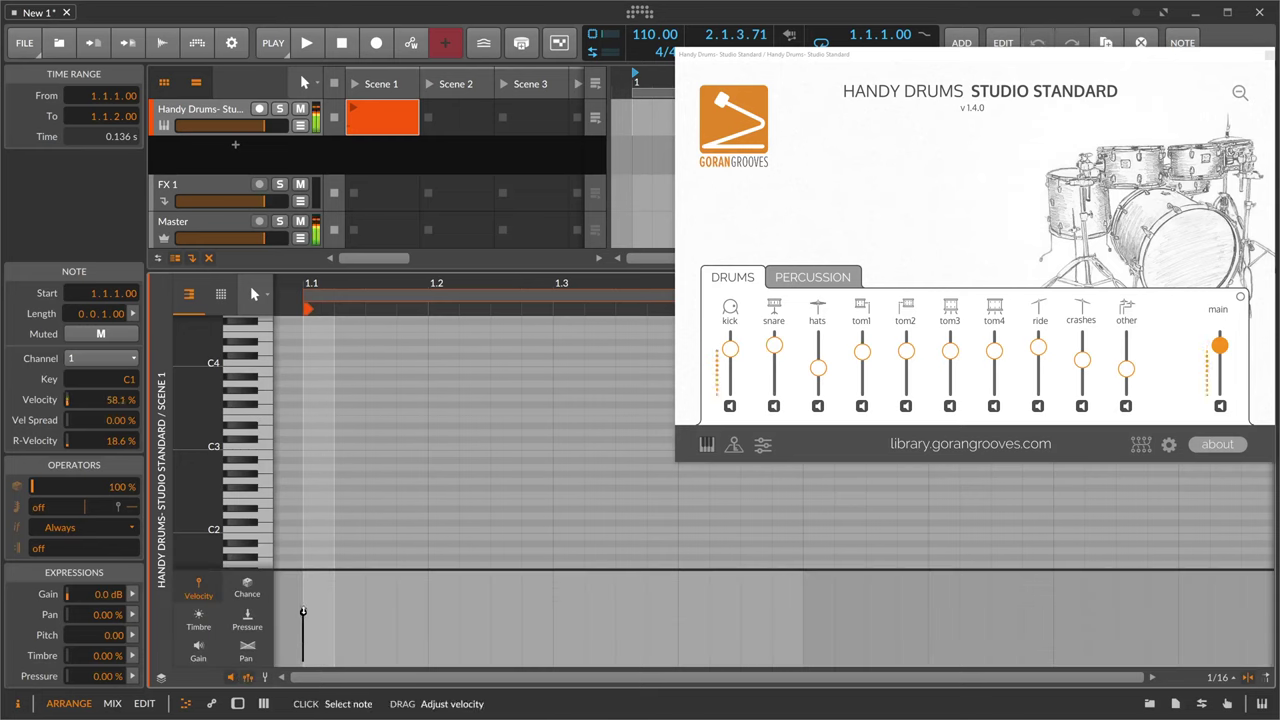
{"action": "scroll", "coordinate": [334, 505], "scroll_direction": "down", "scroll_amount": 3}
{"action": "left_click", "coordinate": [334, 505]}
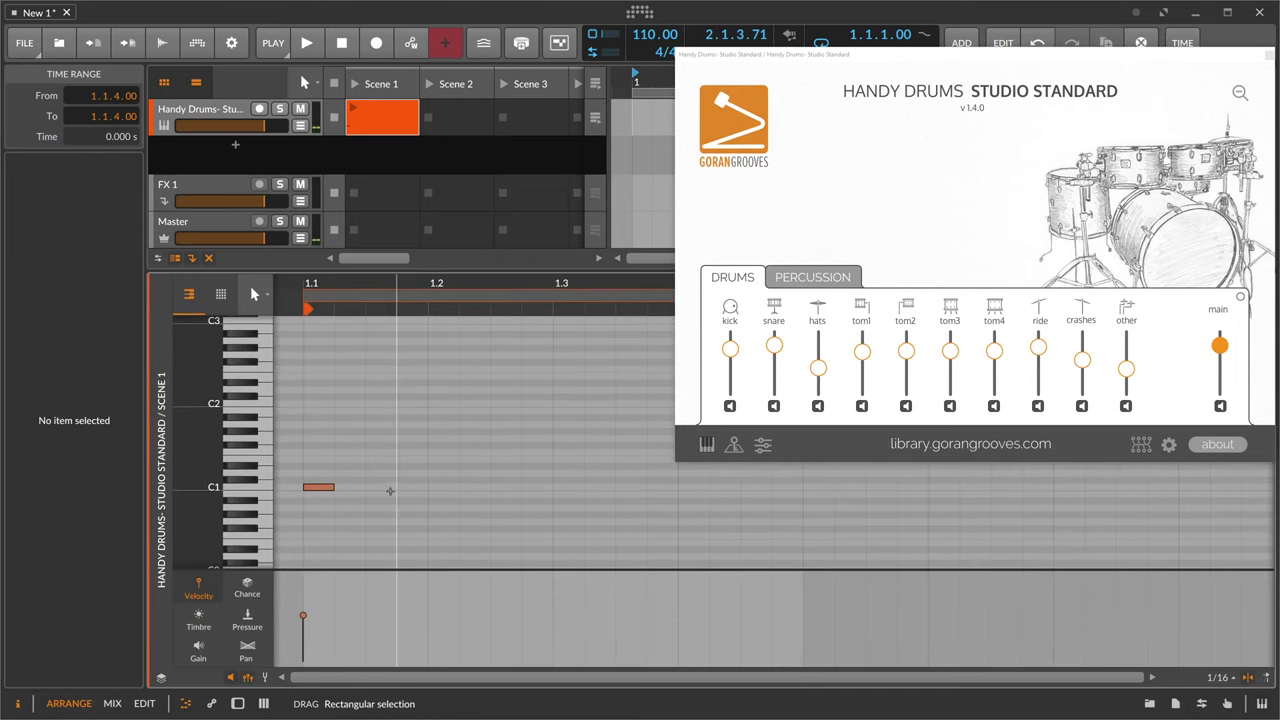
Draw a D1 note and move it to 1.3.1.
{"action": "double_click", "coordinate": [537, 473]}
{"action": "left_click", "coordinate": [540, 477]}
{"action": "left_click_drag", "start_coordinate": [540, 477], "coordinate": [571, 476]}
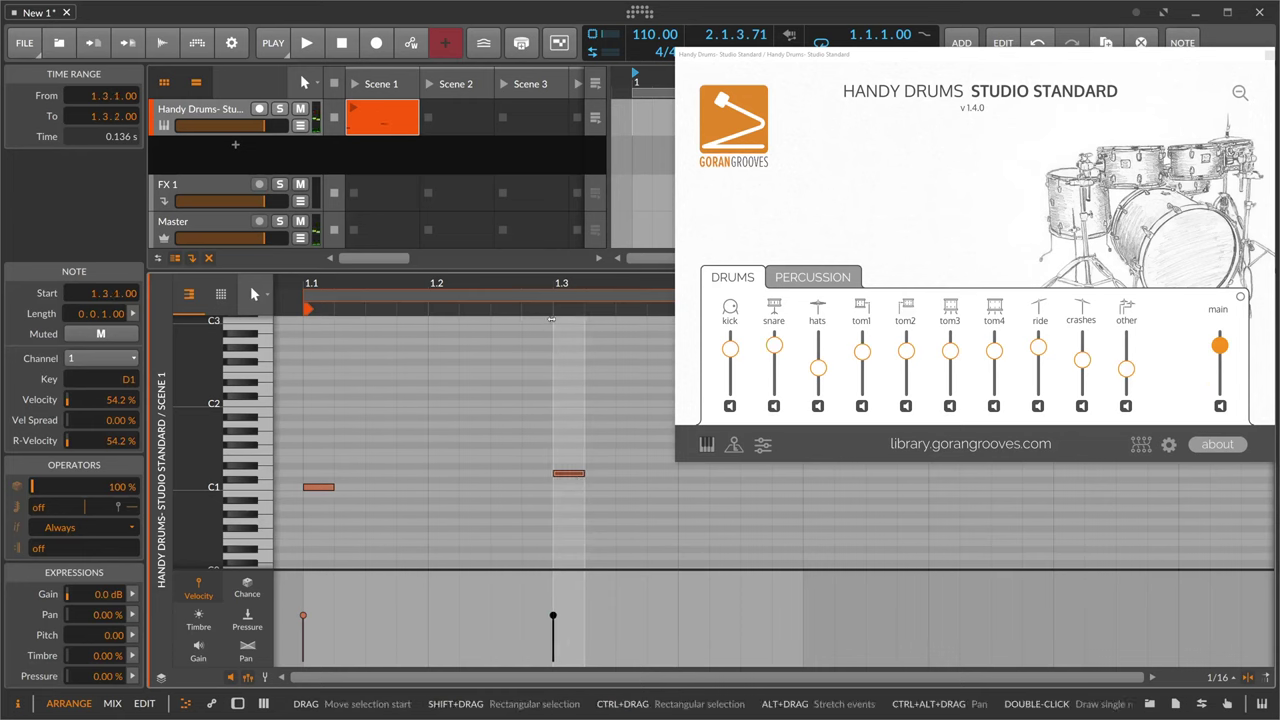
{"action": "left_click_drag", "start_coordinate": [541, 290], "coordinate": [454, 288]}
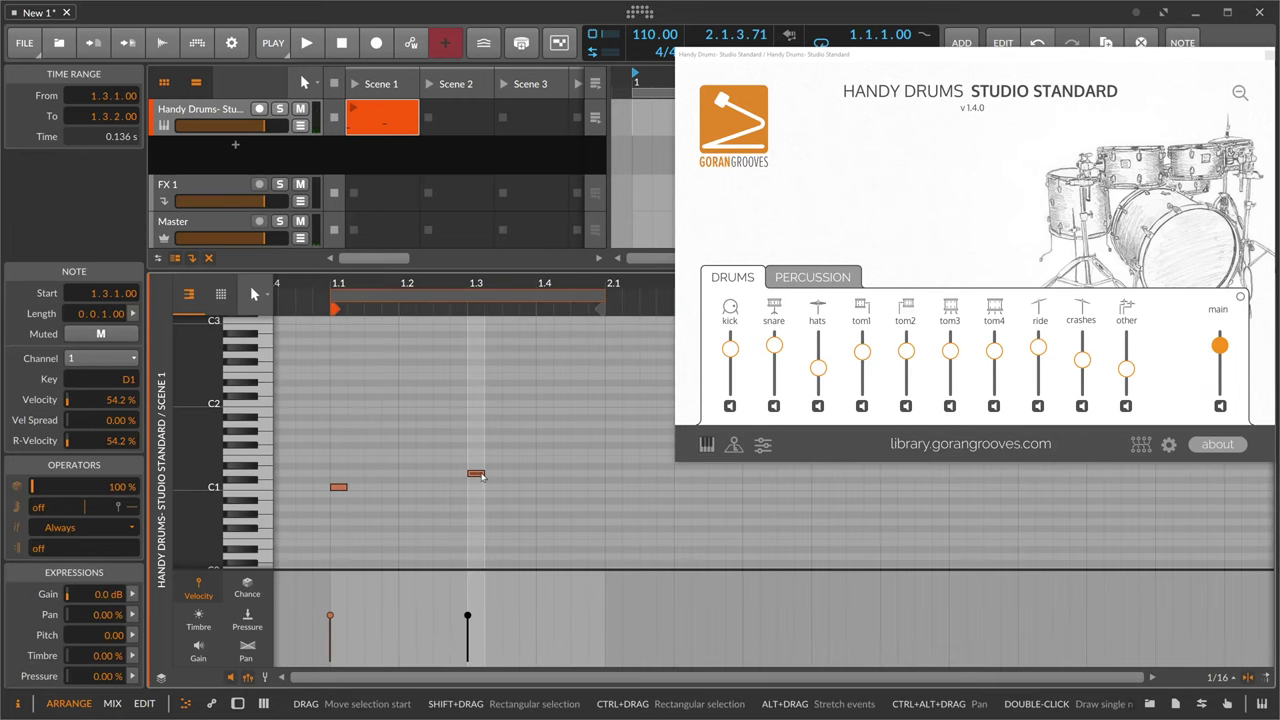
{"action": "left_click_drag", "start_coordinate": [471, 445], "coordinate": [471, 553]}
Transpose the note at beat 1.3 to D#1, layering it with the D1 hit.
{"action": "key", "text": "Up"}
{"action": "key", "text": "Down"}
{"action": "key", "text": "Down"}
{"action": "key", "text": "Up"}
{"action": "key", "text": "Up"}
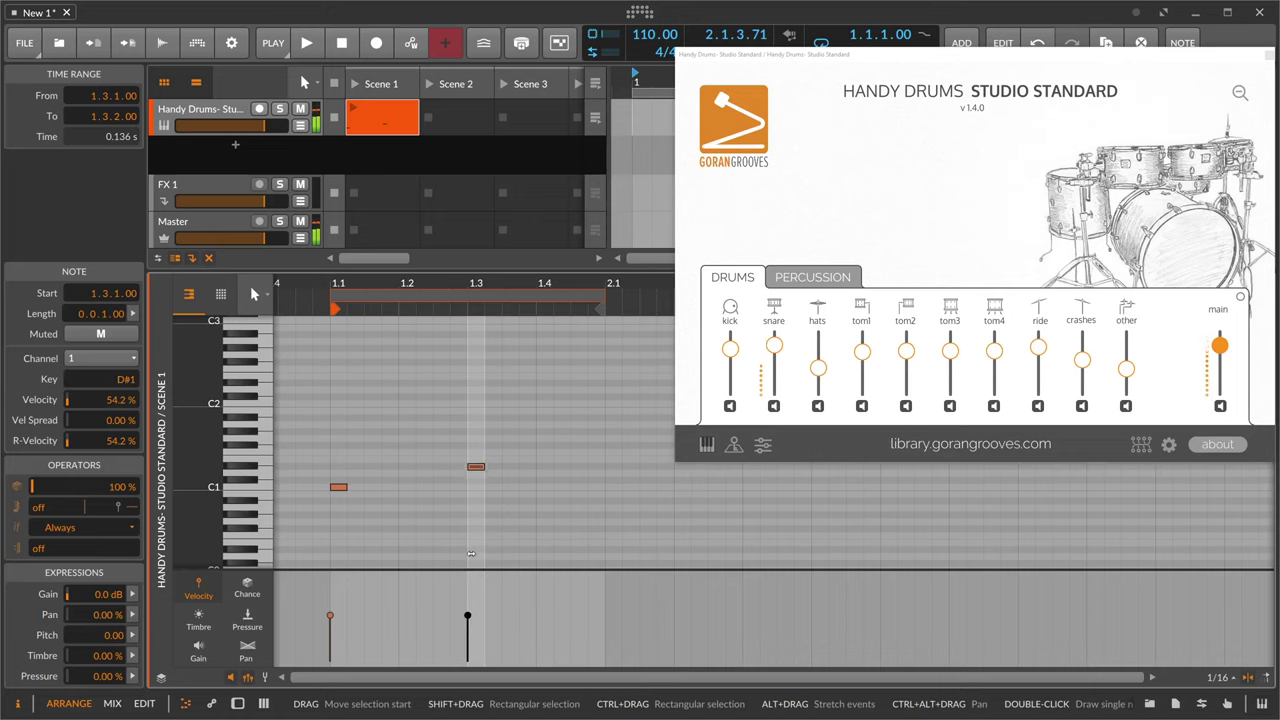
{"action": "key", "text": "Down"}
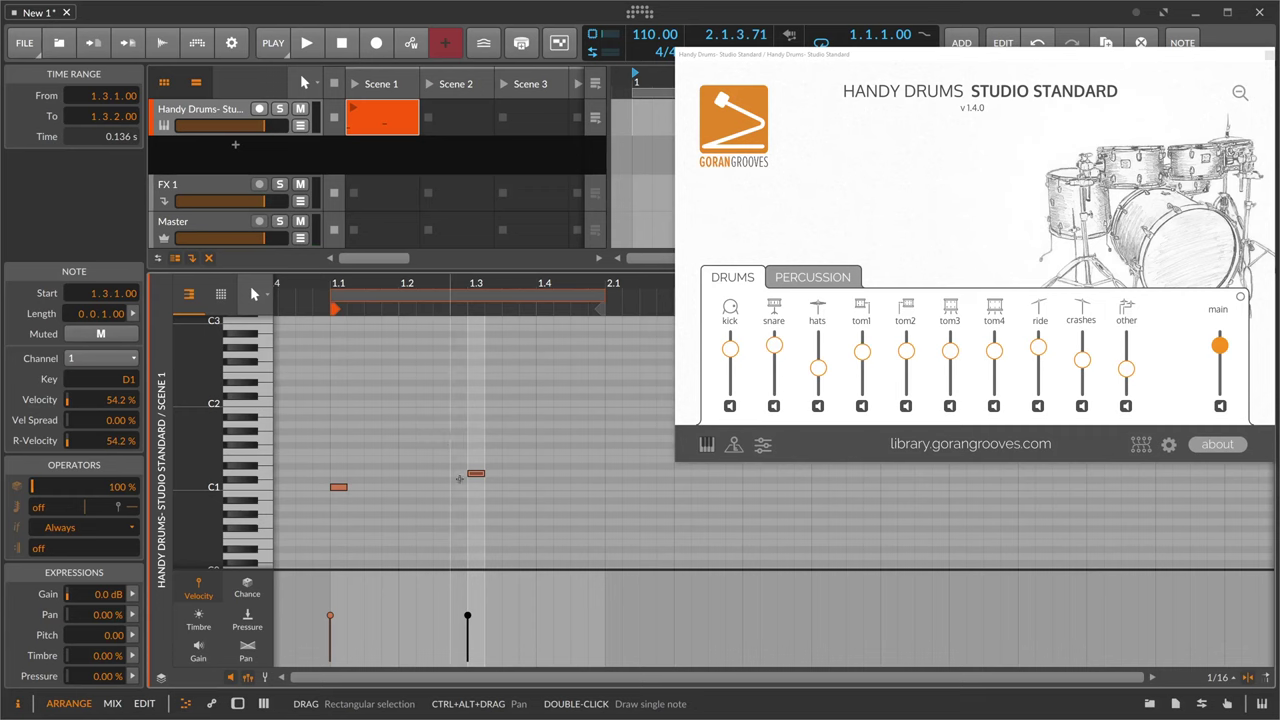
{"action": "left_click_drag", "start_coordinate": [475, 474], "coordinate": [476, 470]}
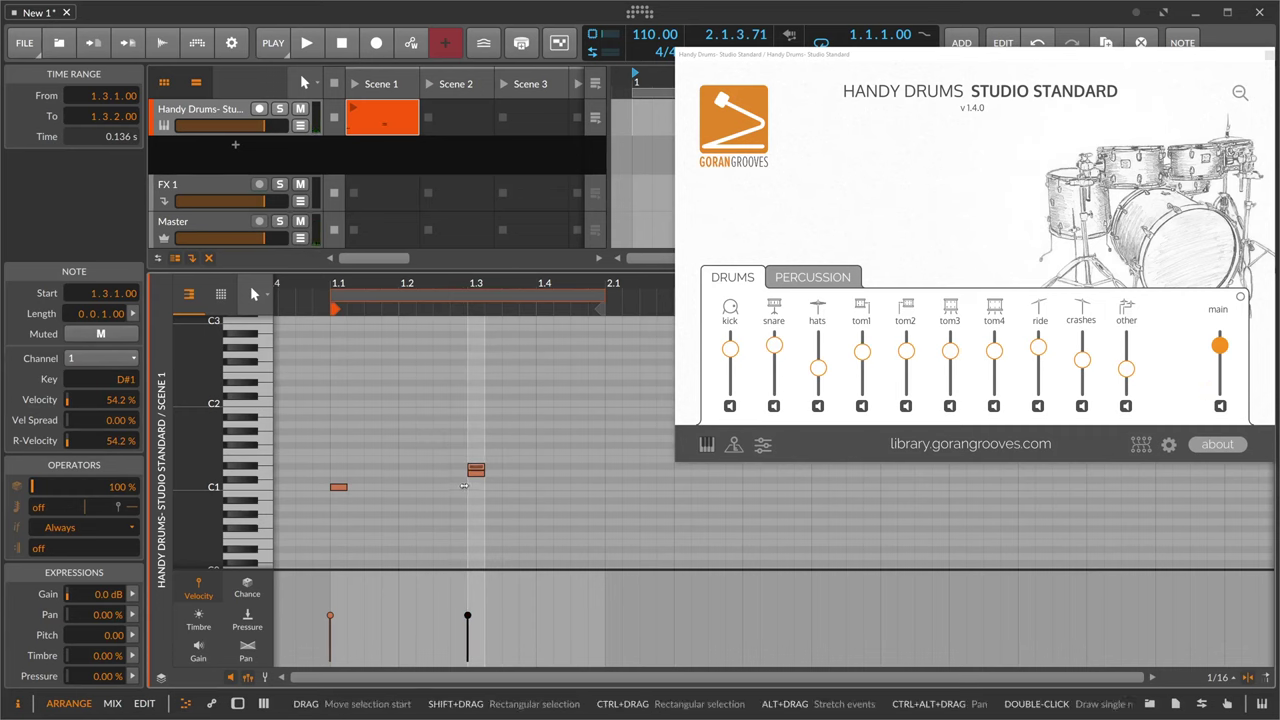
Play back the one-bar pattern with the piano roll zoomed out, then stop.
{"action": "key", "text": "space"}
{"action": "key", "text": "space"}
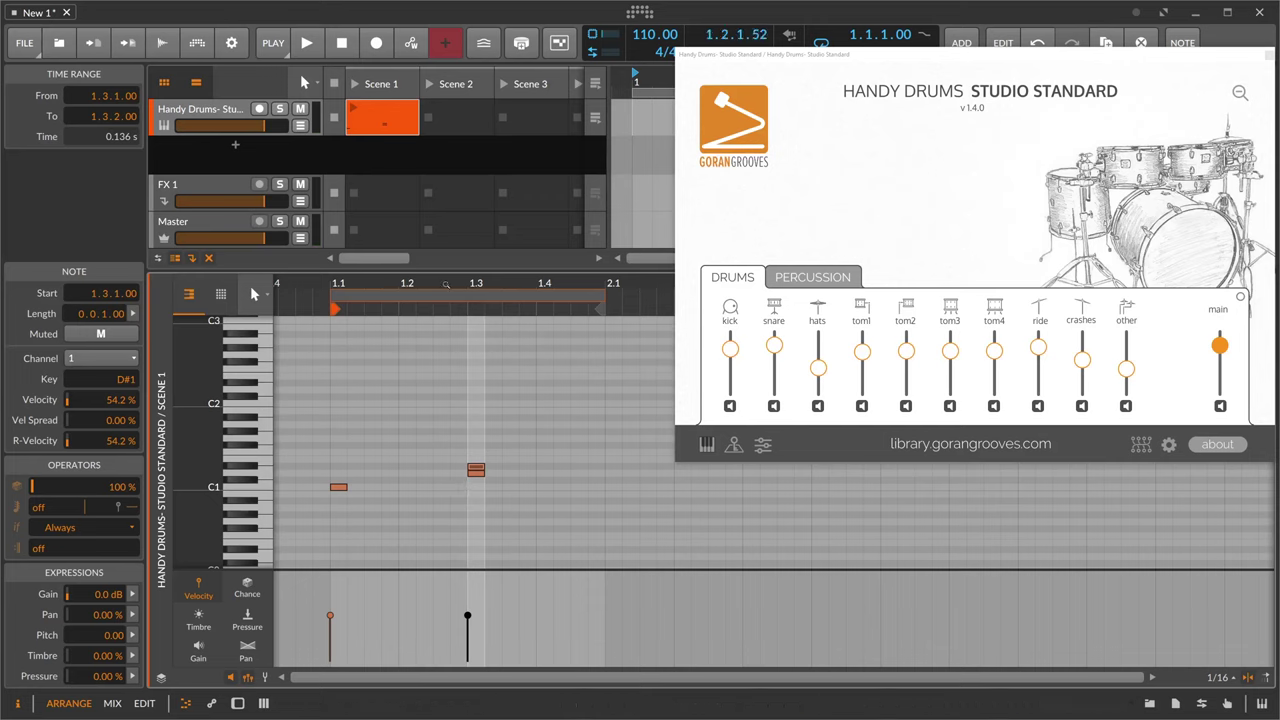
{"action": "key", "text": "space"}
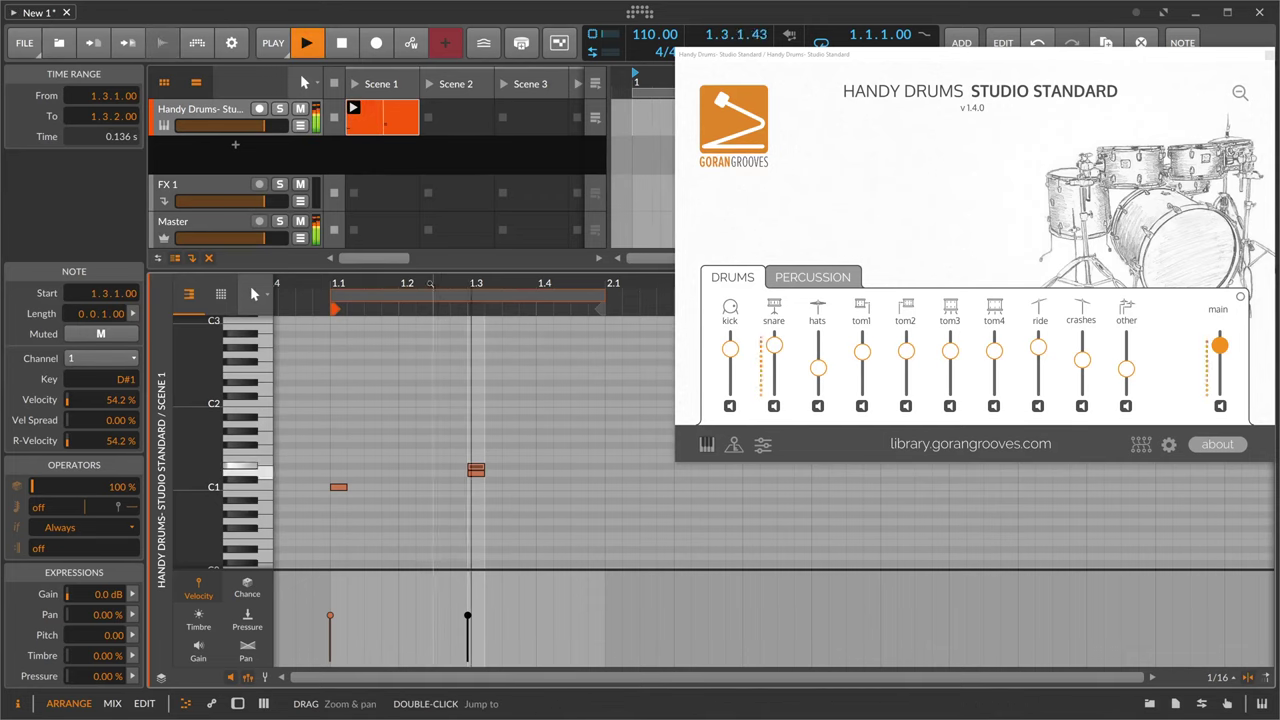
{"action": "key", "text": "minus"}
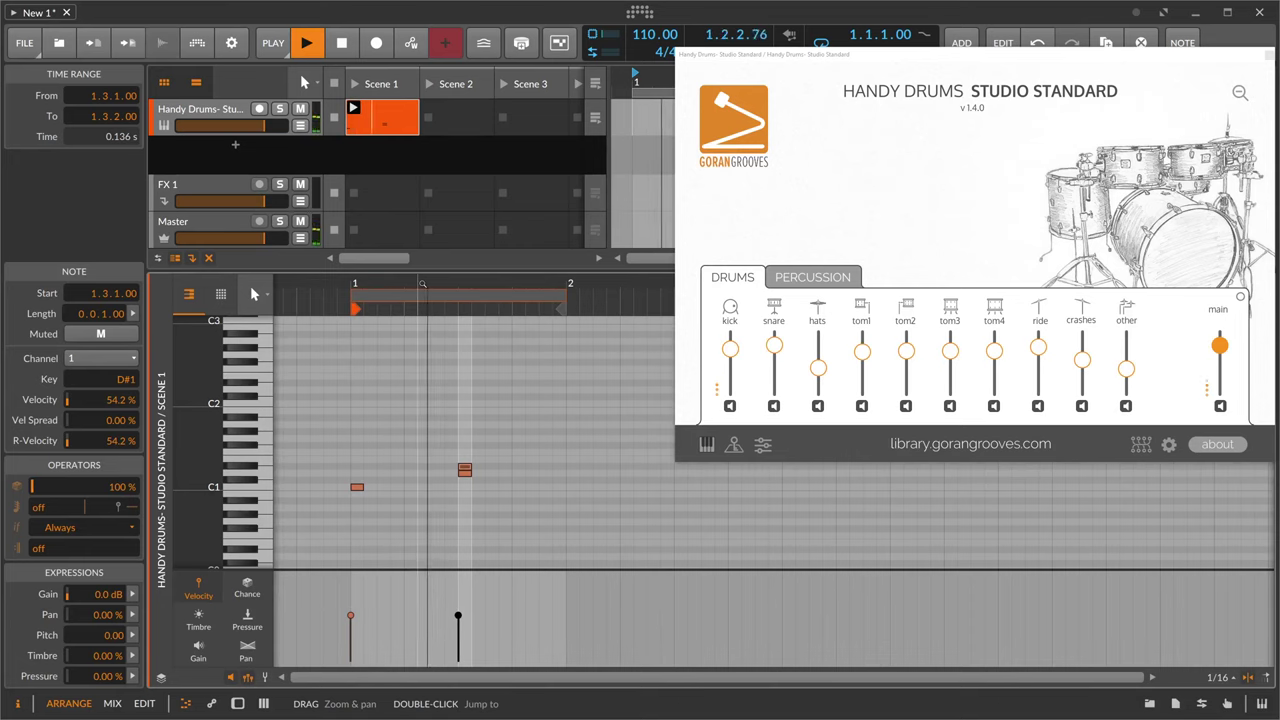
{"action": "key", "text": "space"}
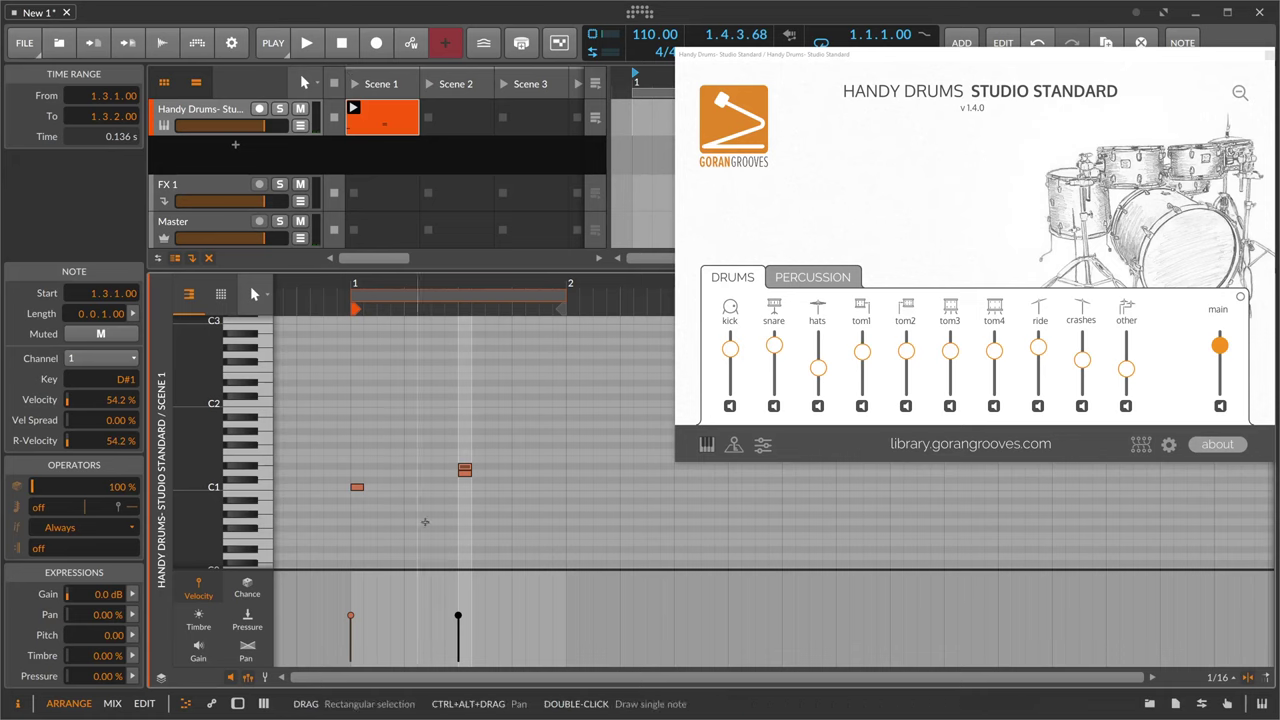
Draw a pair of G0 hi-hat notes, the second at 38.9% velocity.
{"action": "double_click", "coordinate": [357, 522]}
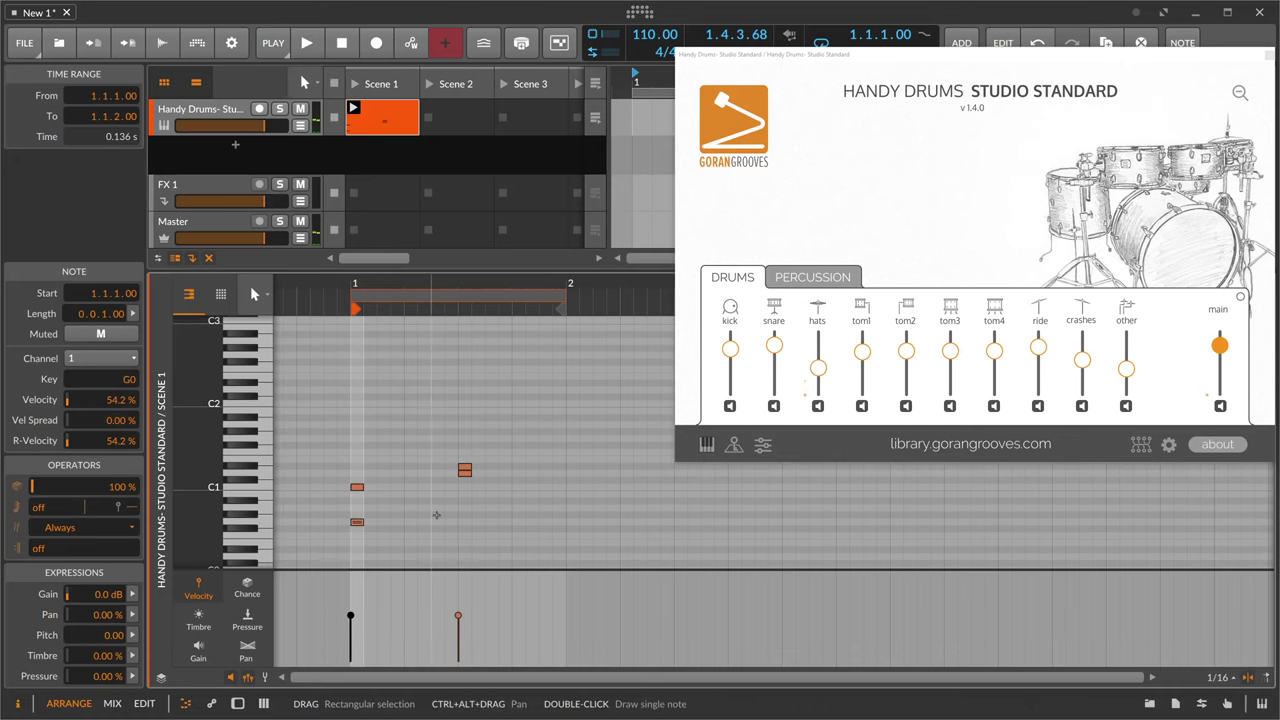
{"action": "key", "text": "Up"}
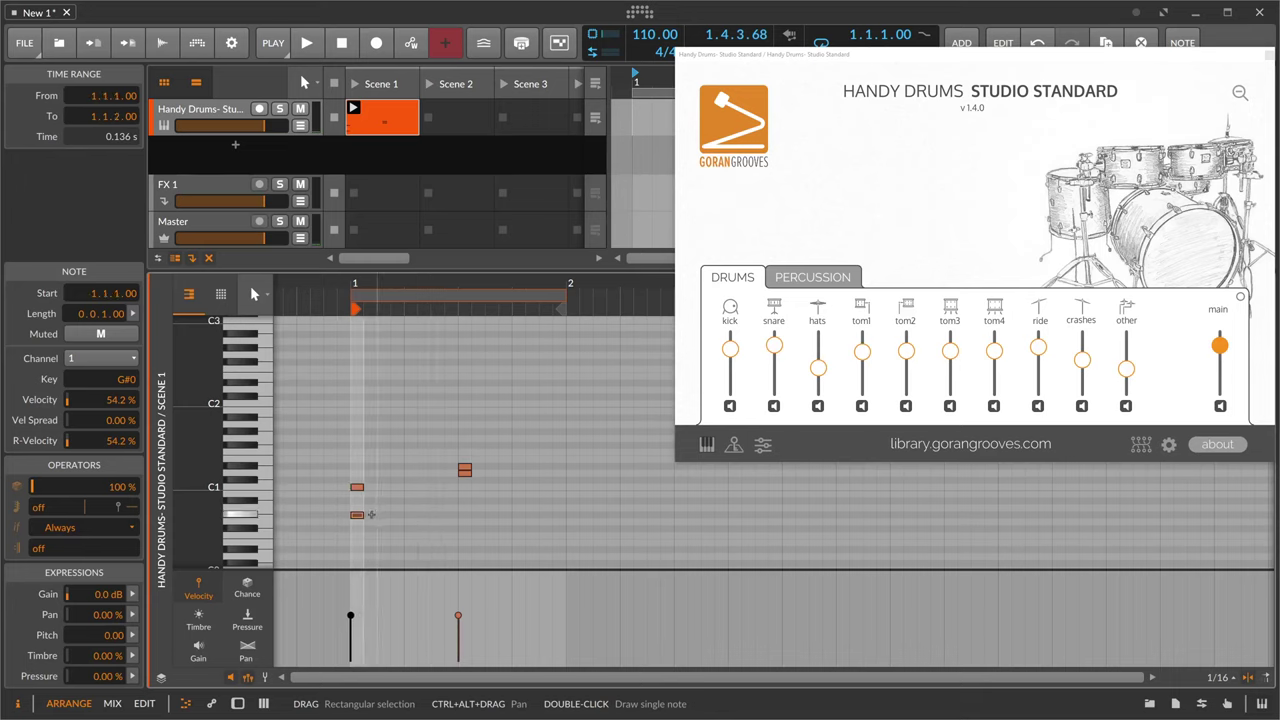
{"action": "key", "text": "Down"}
{"action": "key", "text": "Down"}
{"action": "key", "text": "Up"}
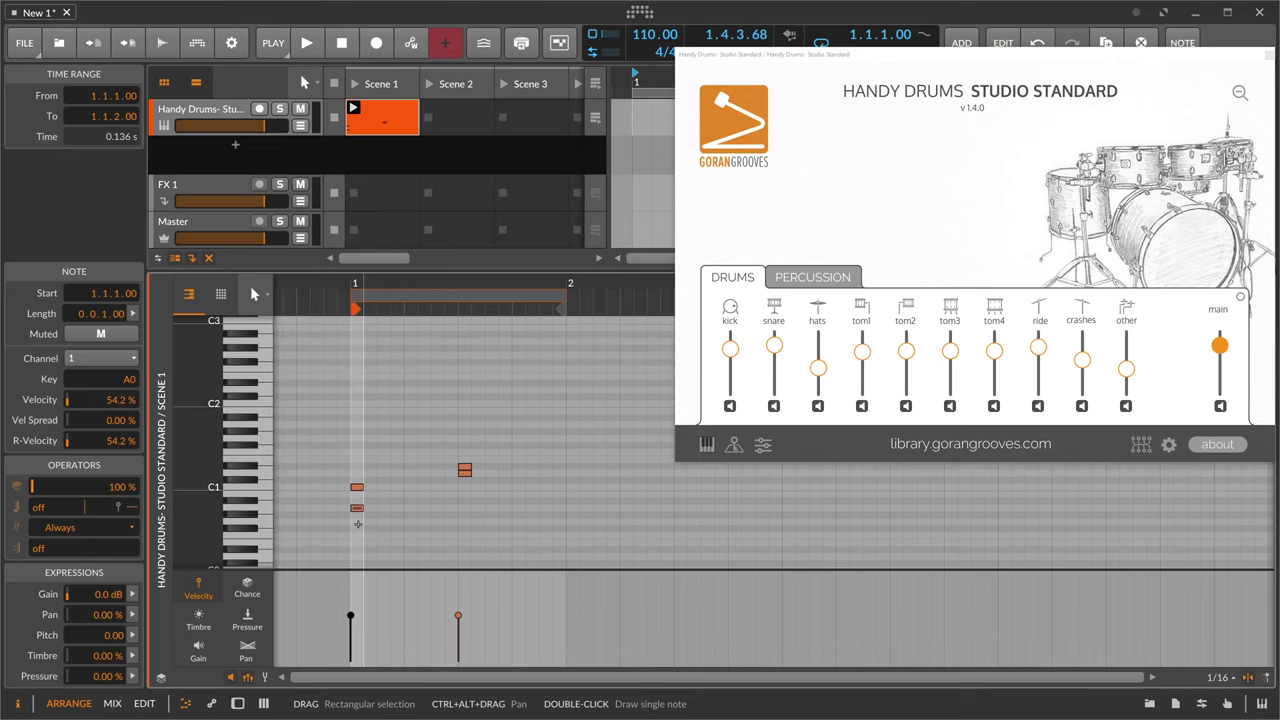
{"action": "key", "text": "Down"}
{"action": "key", "text": "Down"}
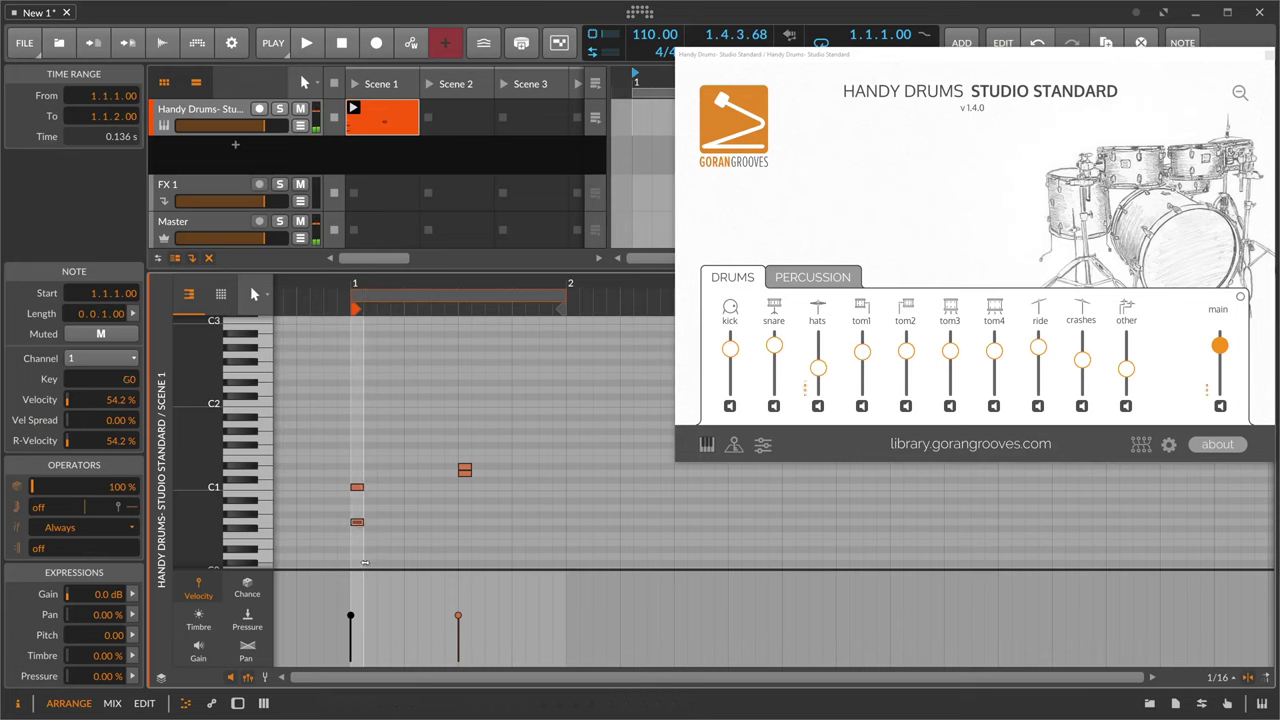
{"action": "left_click", "coordinate": [365, 563]}
{"action": "double_click", "coordinate": [370, 522]}
{"action": "left_click_drag", "start_coordinate": [363, 615], "coordinate": [363, 630]}
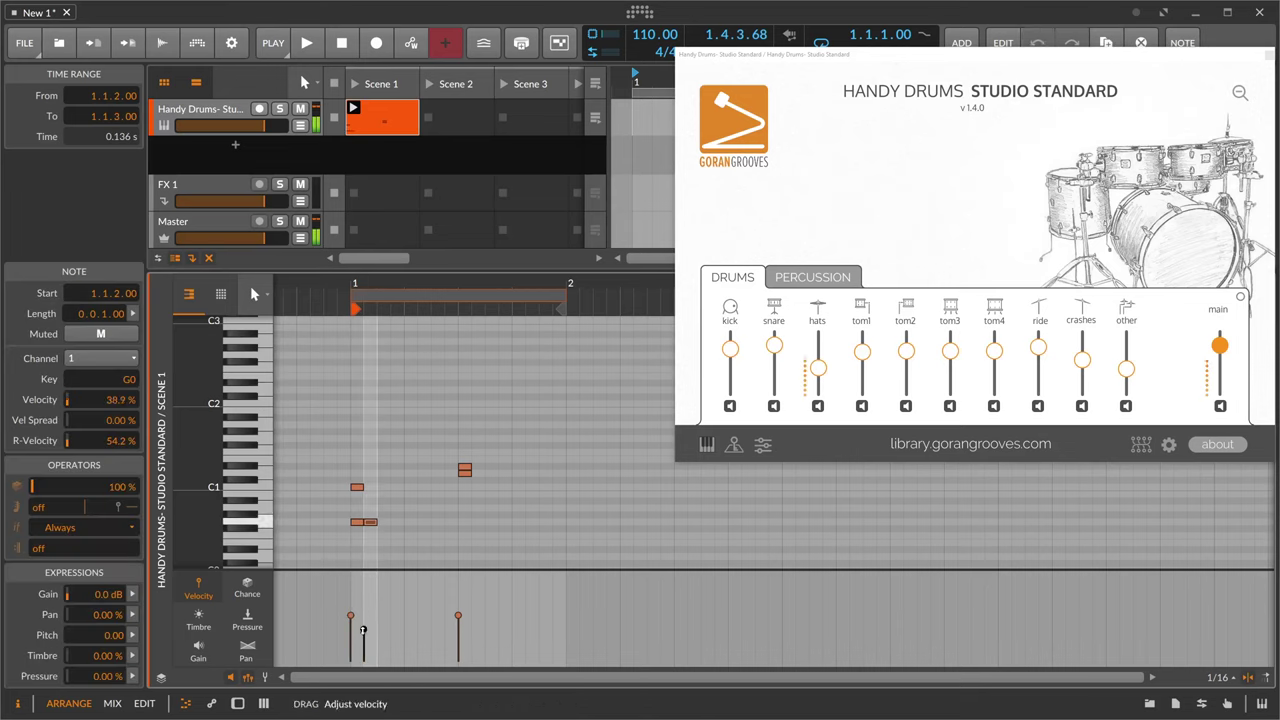
Duplicate the G0 note pair repeatedly to fill the bar.
{"action": "left_click_drag", "start_coordinate": [385, 535], "coordinate": [360, 524]}
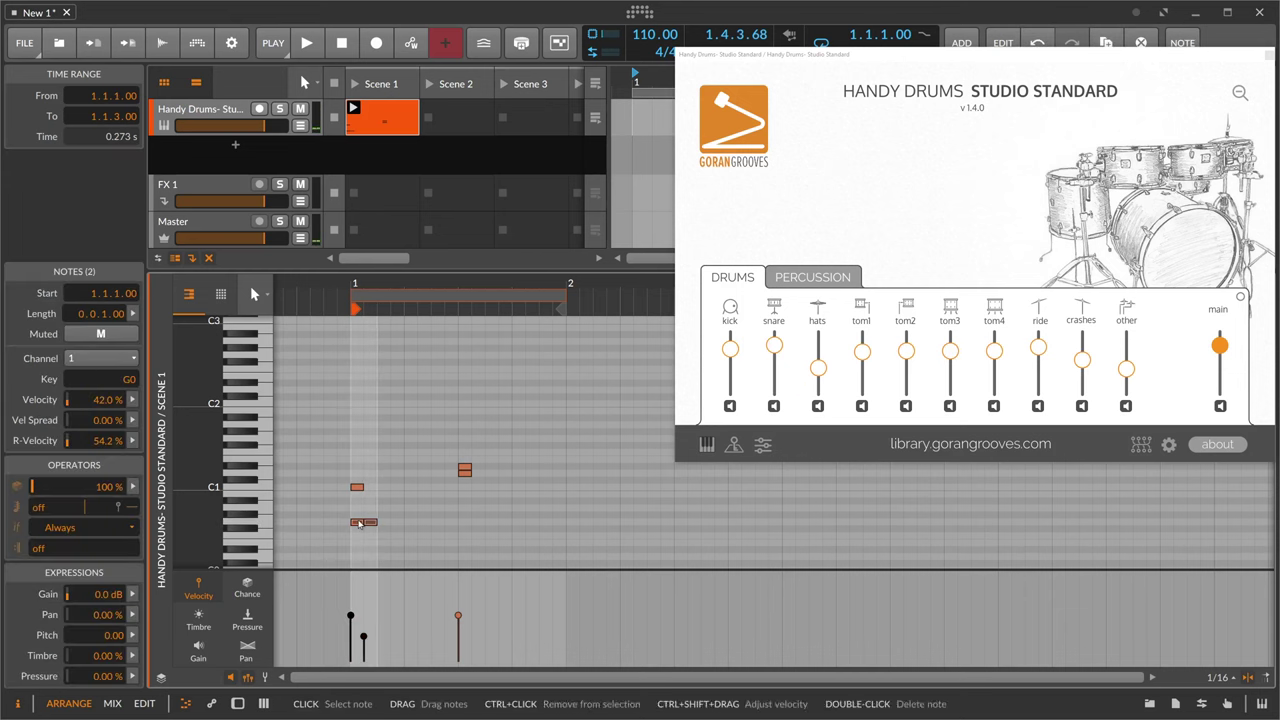
{"action": "key", "text": "ctrl+d"}
{"action": "key", "text": "ctrl+d"}
{"action": "key", "text": "ctrl+d"}
{"action": "key", "text": "ctrl+d"}
{"action": "key", "text": "ctrl+d"}
{"action": "key", "text": "ctrl+d"}
{"action": "key", "text": "ctrl+d"}
{"action": "key", "text": "space"}
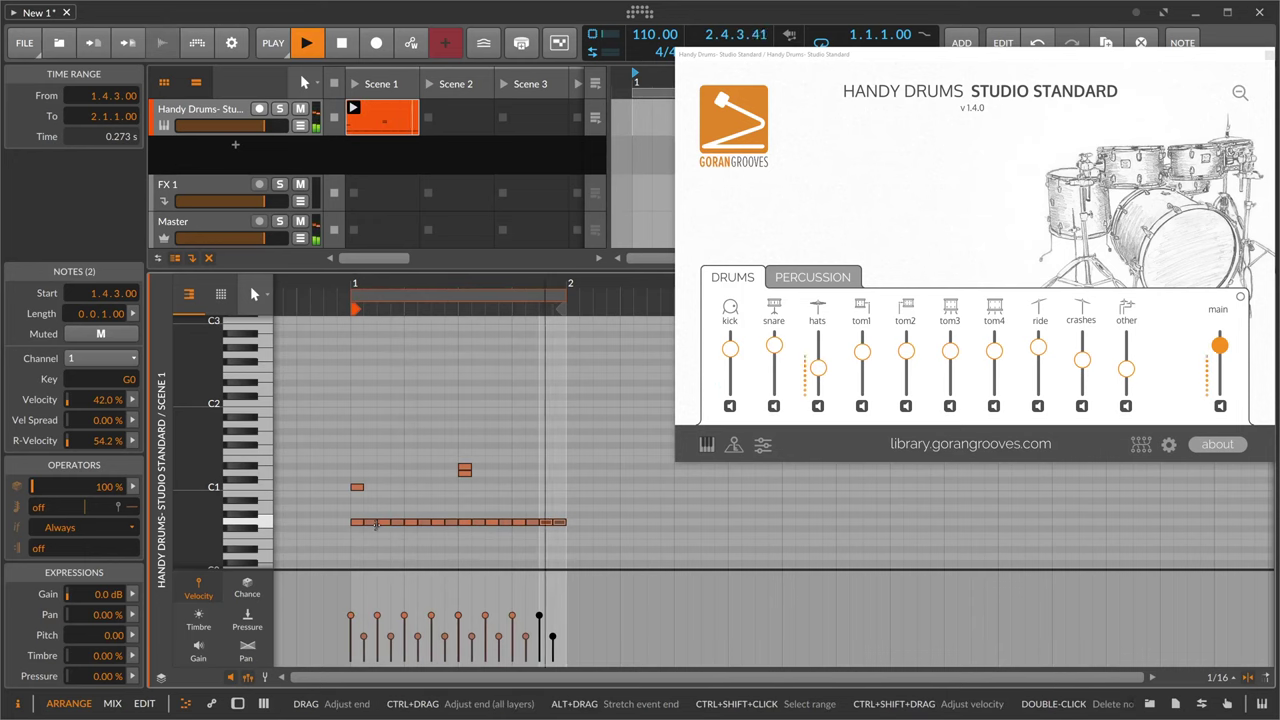
{"action": "key", "text": "space"}
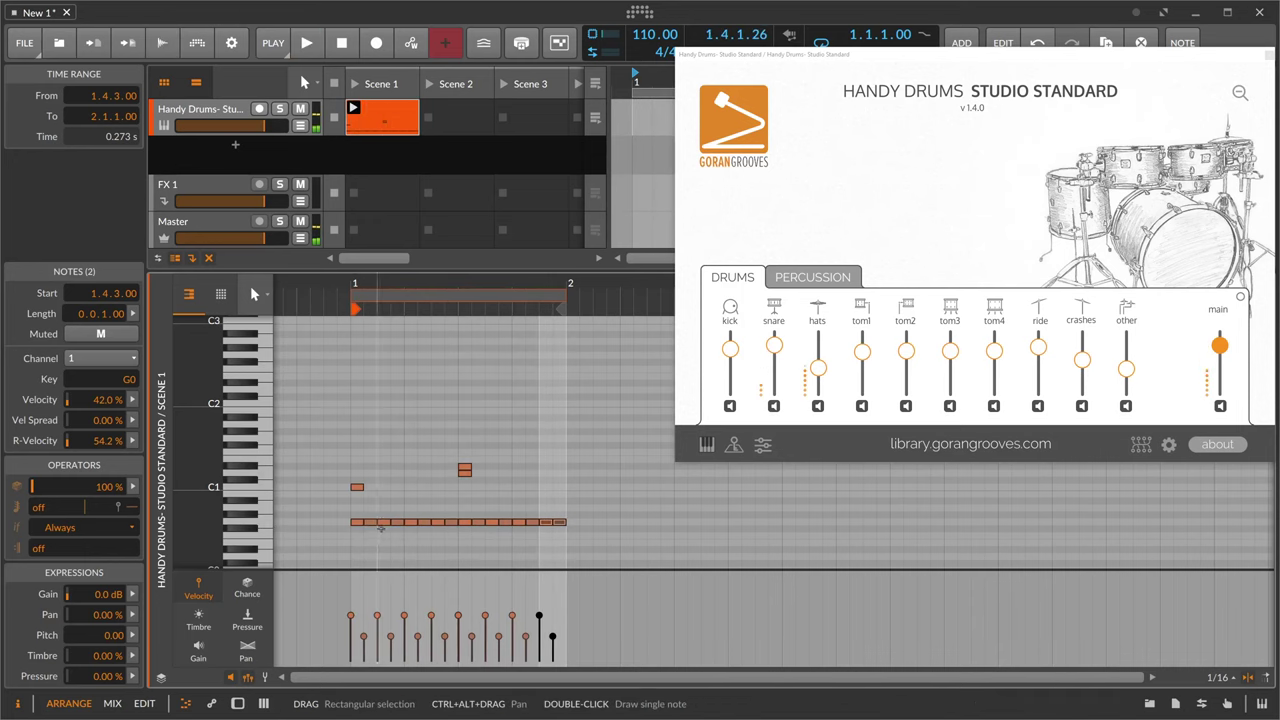
Raise the hi-hats at 1.1.3, 1.2.3 and 1.3.3 to A0 and audition.
{"action": "left_click", "coordinate": [380, 528]}
{"action": "left_click", "coordinate": [383, 521]}
{"action": "left_click_drag", "start_coordinate": [383, 521], "coordinate": [383, 508]}
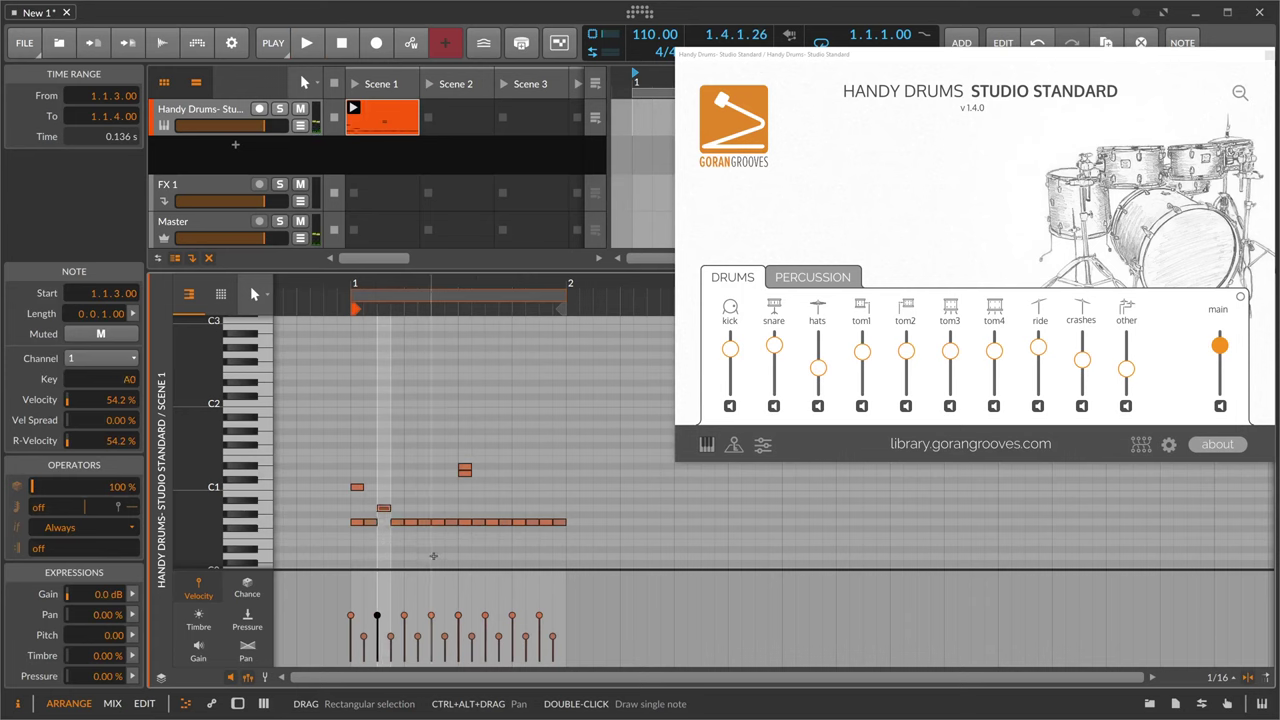
{"action": "key", "text": "space"}
{"action": "key", "text": "space"}
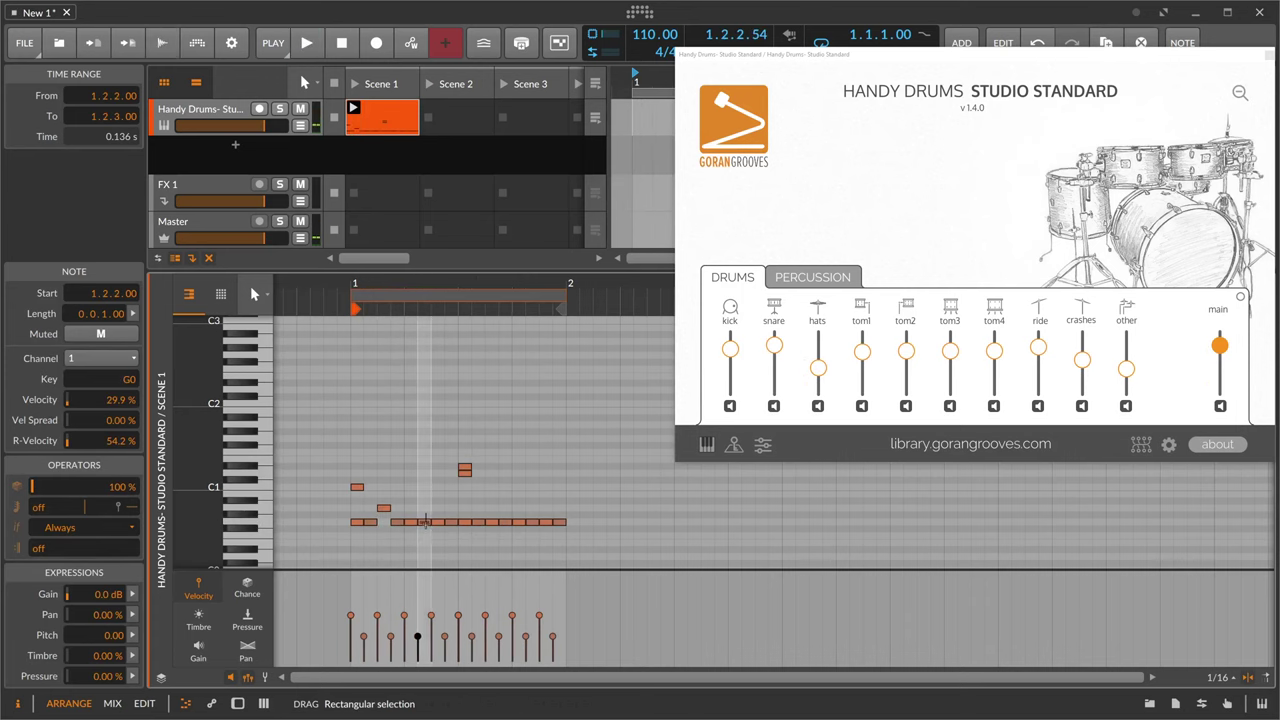
{"action": "left_click", "coordinate": [425, 523]}
{"action": "key", "text": "Up"}
{"action": "key", "text": "Down"}
{"action": "left_click", "coordinate": [437, 522]}
{"action": "key", "text": "Up"}
{"action": "key", "text": "Up"}
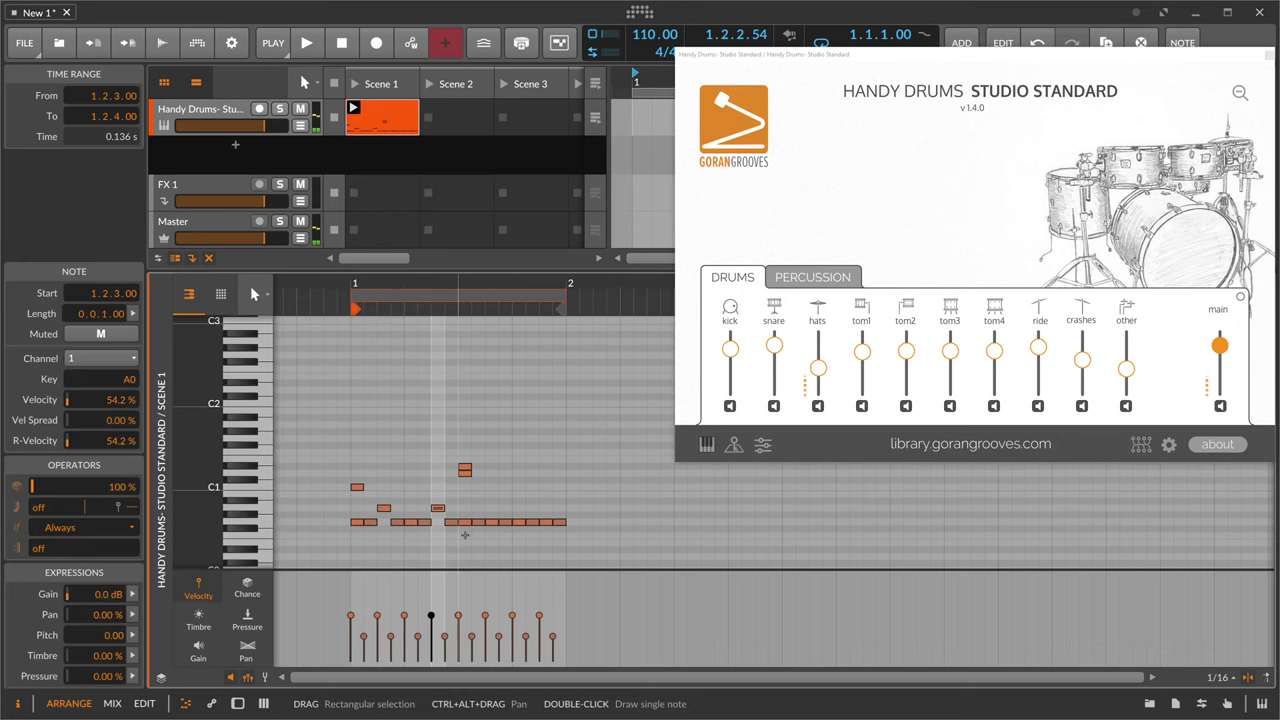
{"action": "left_click", "coordinate": [491, 522]}
{"action": "key", "text": "Up"}
{"action": "key", "text": "Up"}
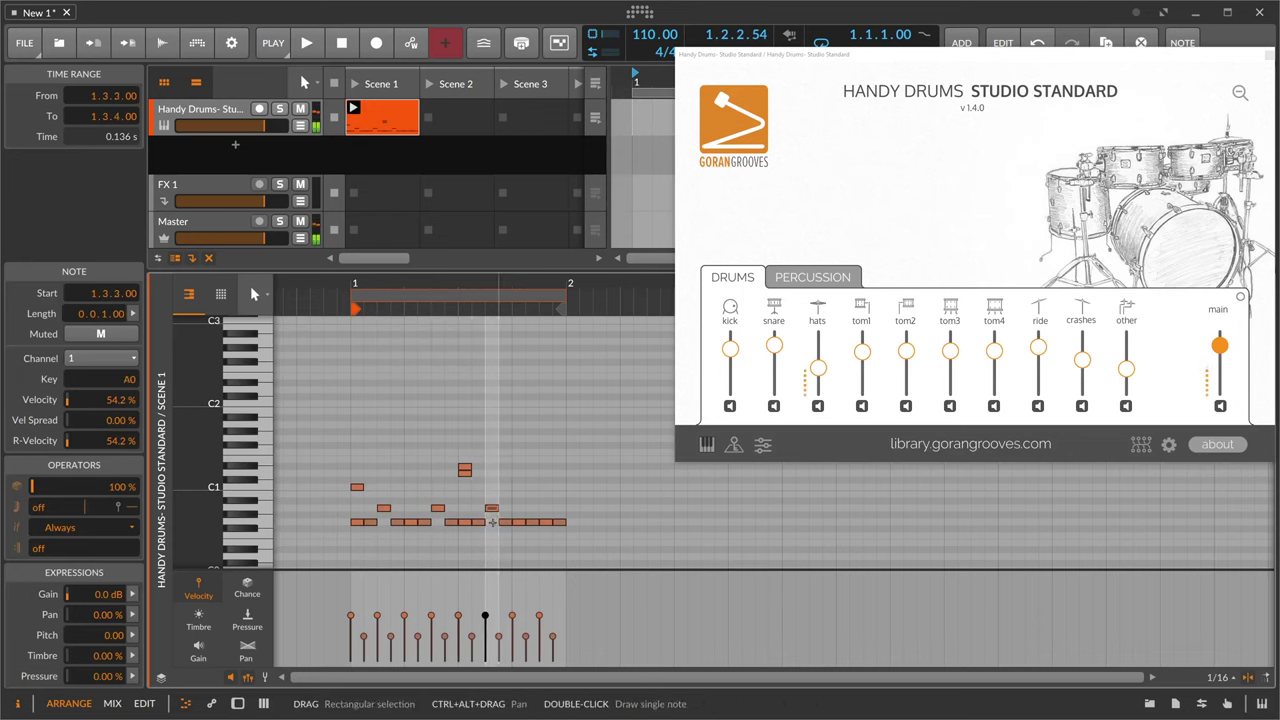
{"action": "key", "text": "space"}
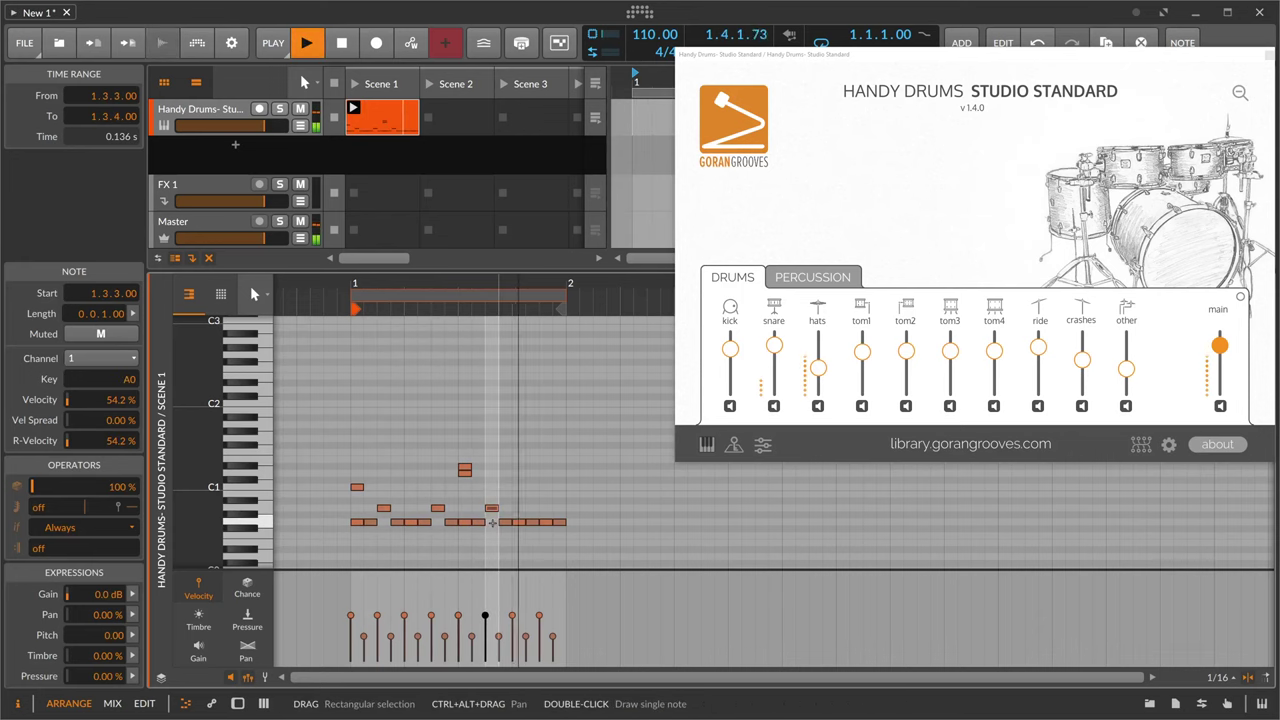
{"action": "left_click", "coordinate": [544, 522]}
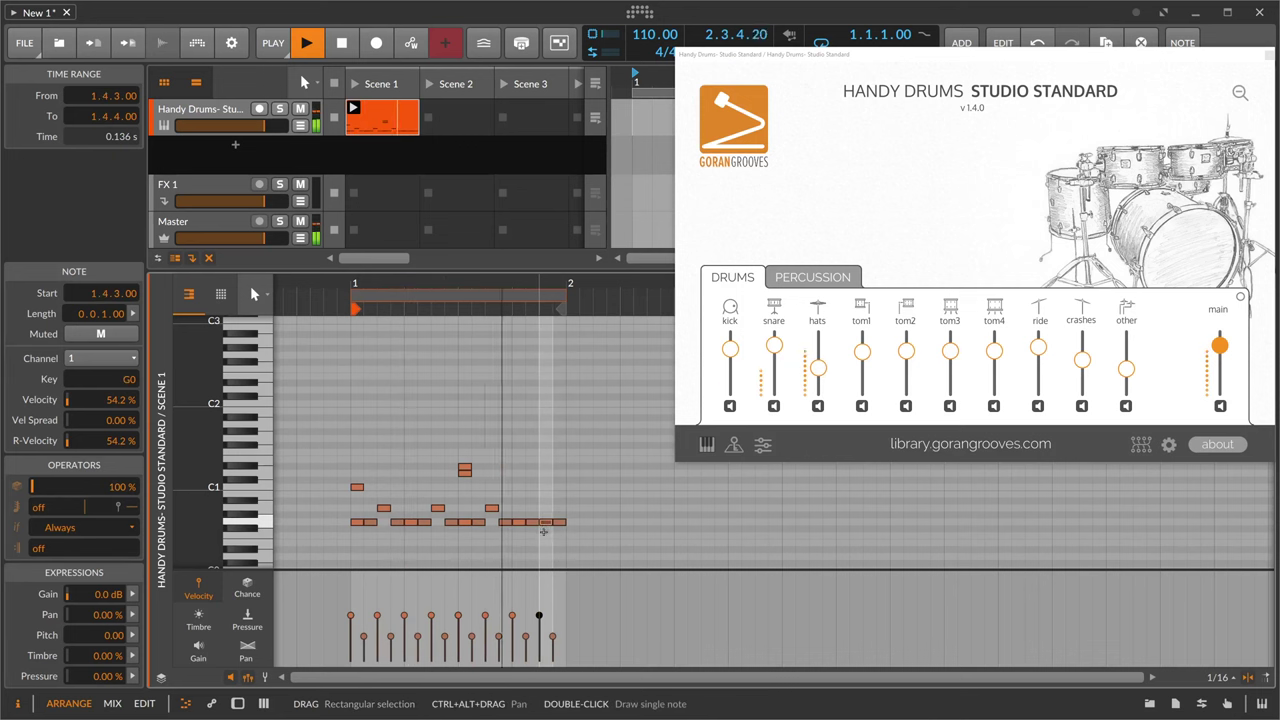
{"action": "key", "text": "space"}
{"action": "key", "text": "Up"}
{"action": "key", "text": "Up"}
{"action": "key", "text": "Up"}
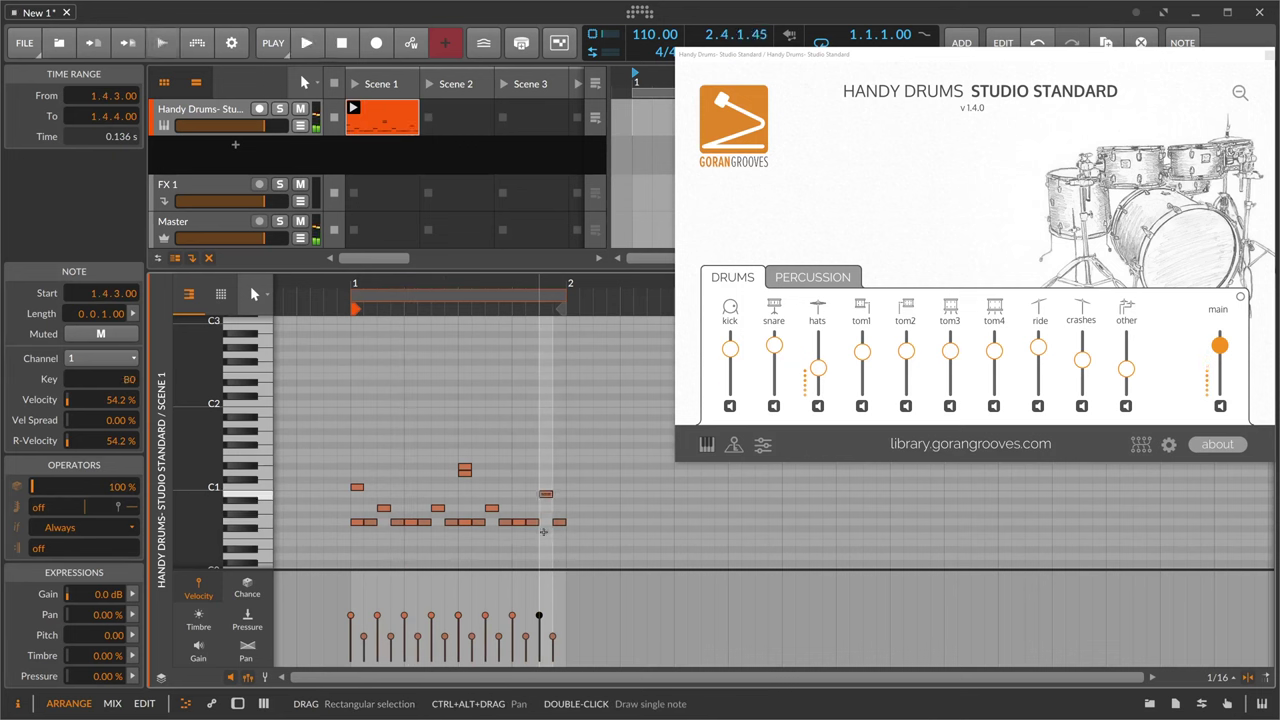
{"action": "key", "text": "Up"}
{"action": "key", "text": "Up"}
{"action": "key", "text": "Up"}
{"action": "key", "text": "Up"}
{"action": "key", "text": "Up"}
{"action": "key", "text": "Up"}
{"action": "key", "text": "Up"}
{"action": "key", "text": "Up"}
{"action": "key", "text": "Up"}
{"action": "key", "text": "Up"}
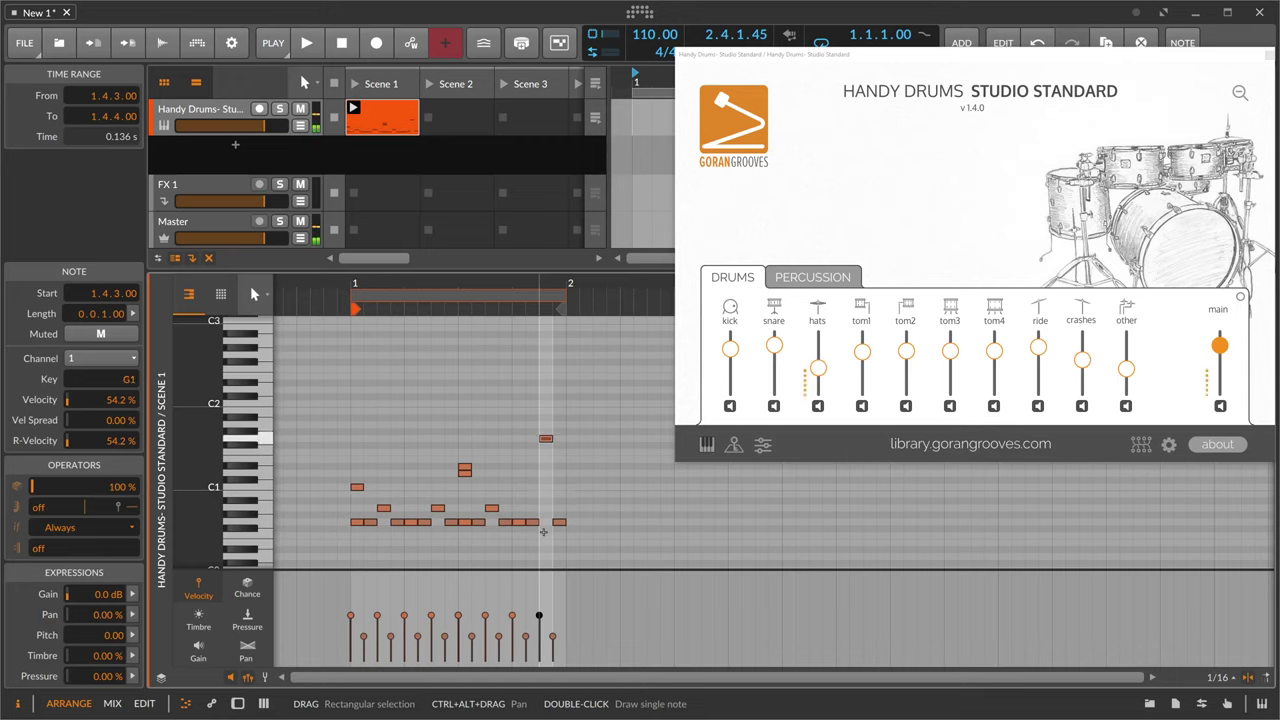
{"action": "key", "text": "Up"}
{"action": "key", "text": "Up"}
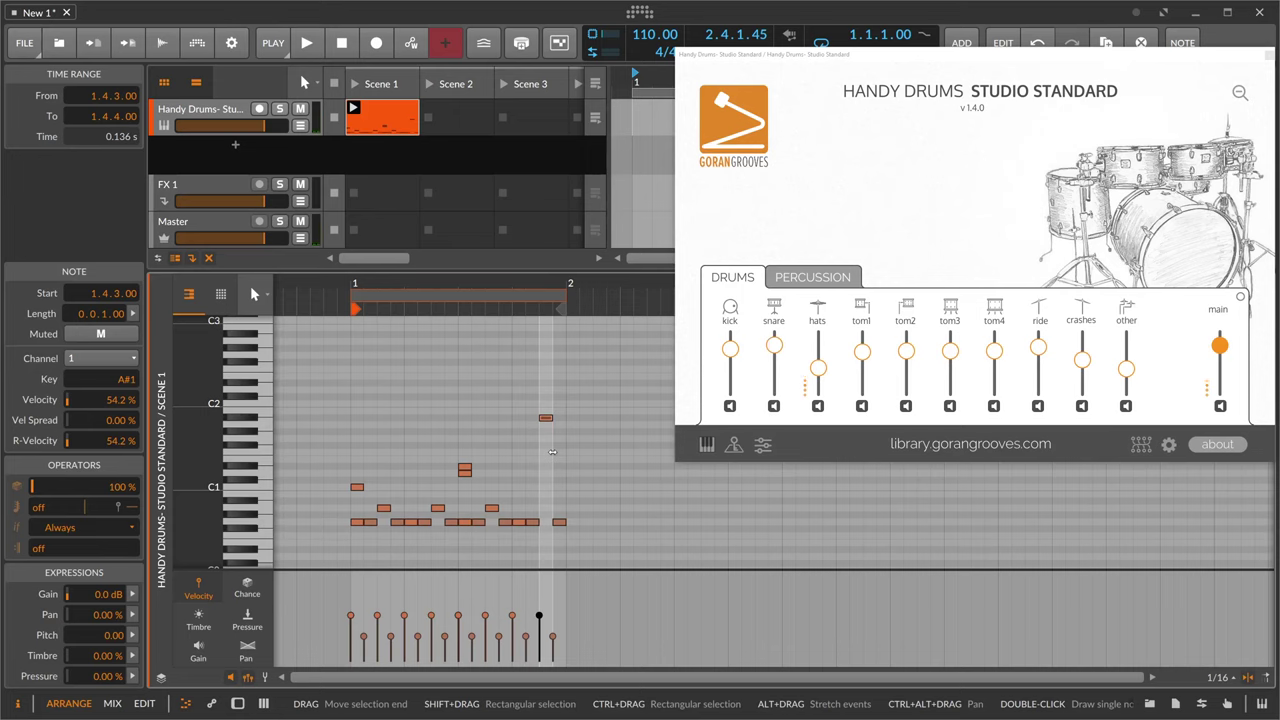
{"action": "left_click", "coordinate": [546, 421]}
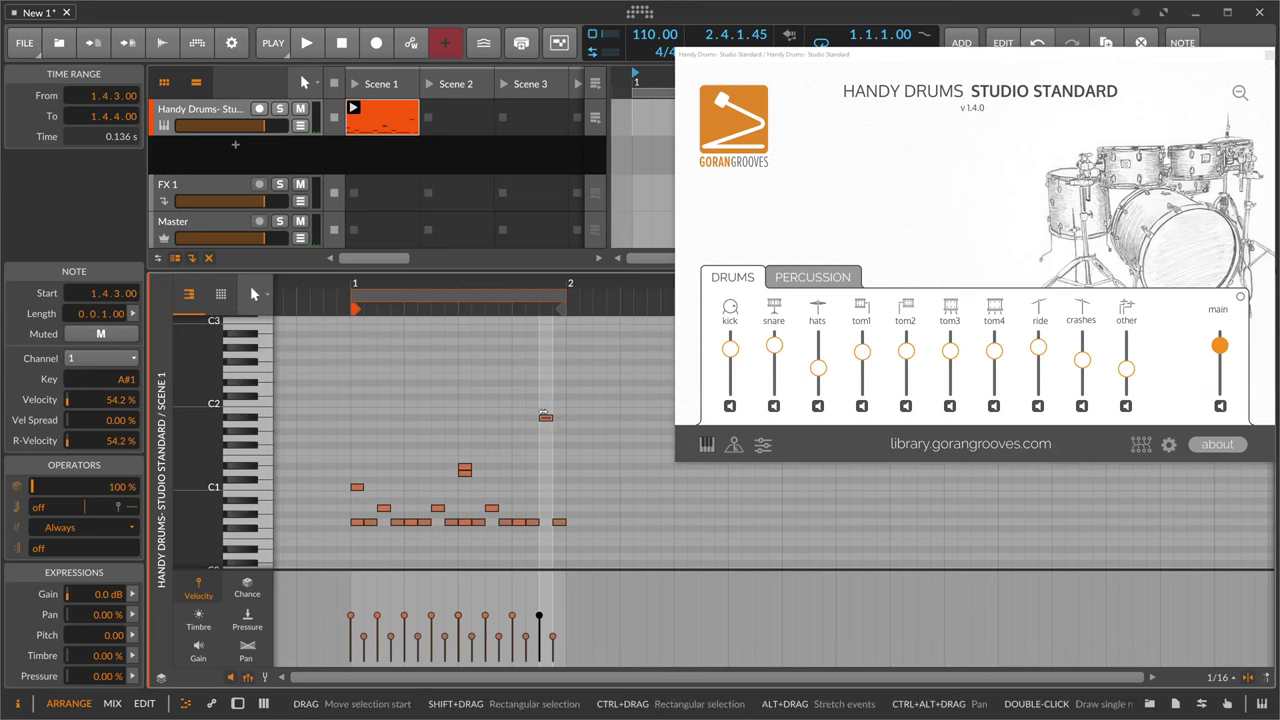
{"action": "key", "text": "space"}
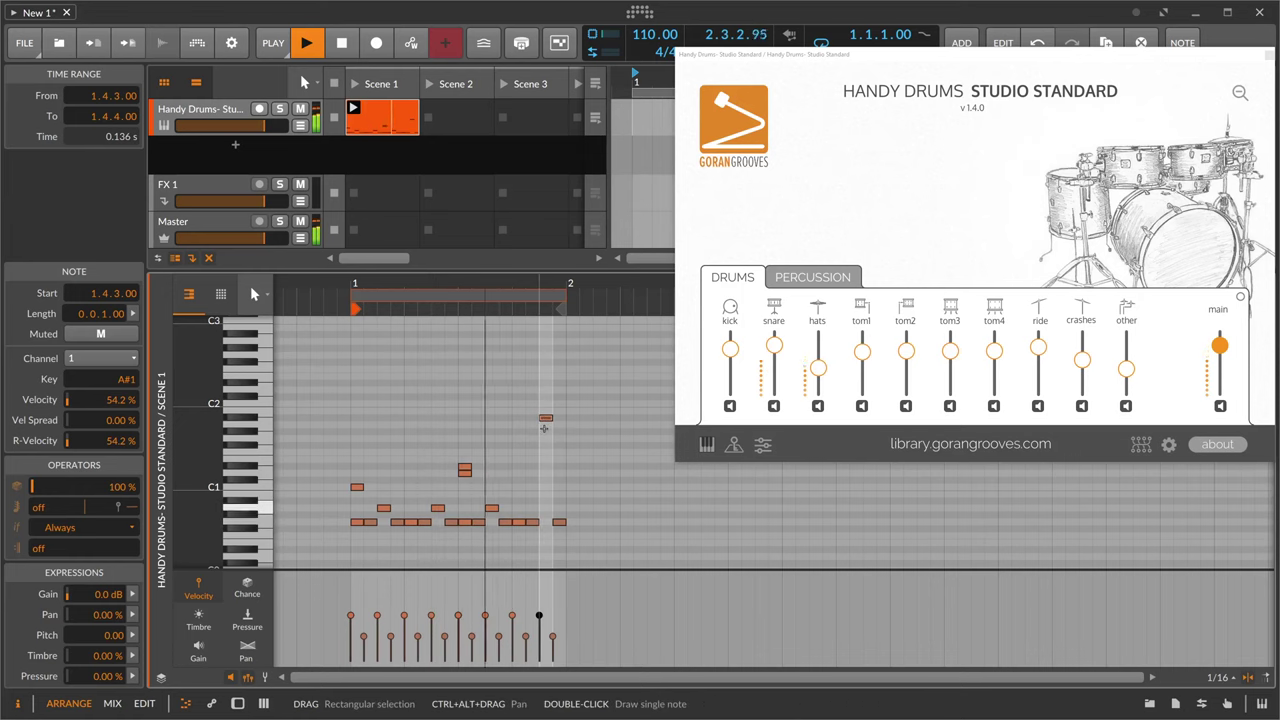
{"action": "key", "text": "space"}
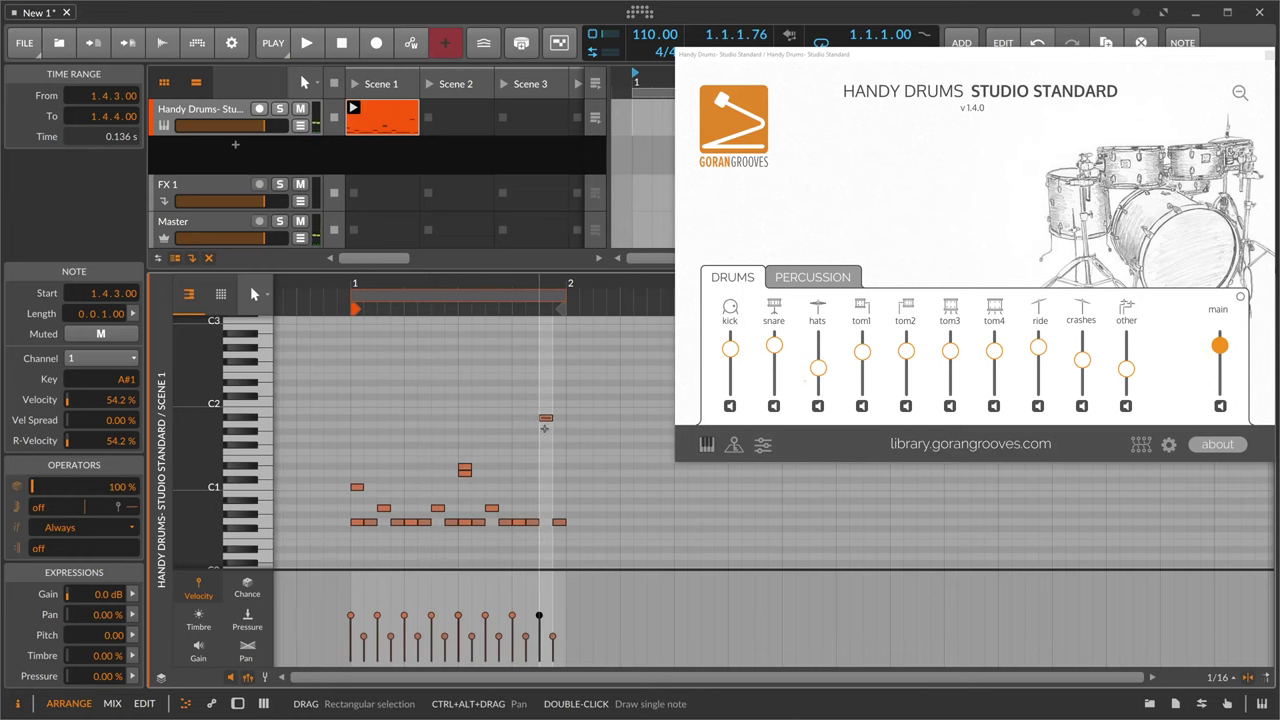
{"action": "left_click", "coordinate": [544, 428]}
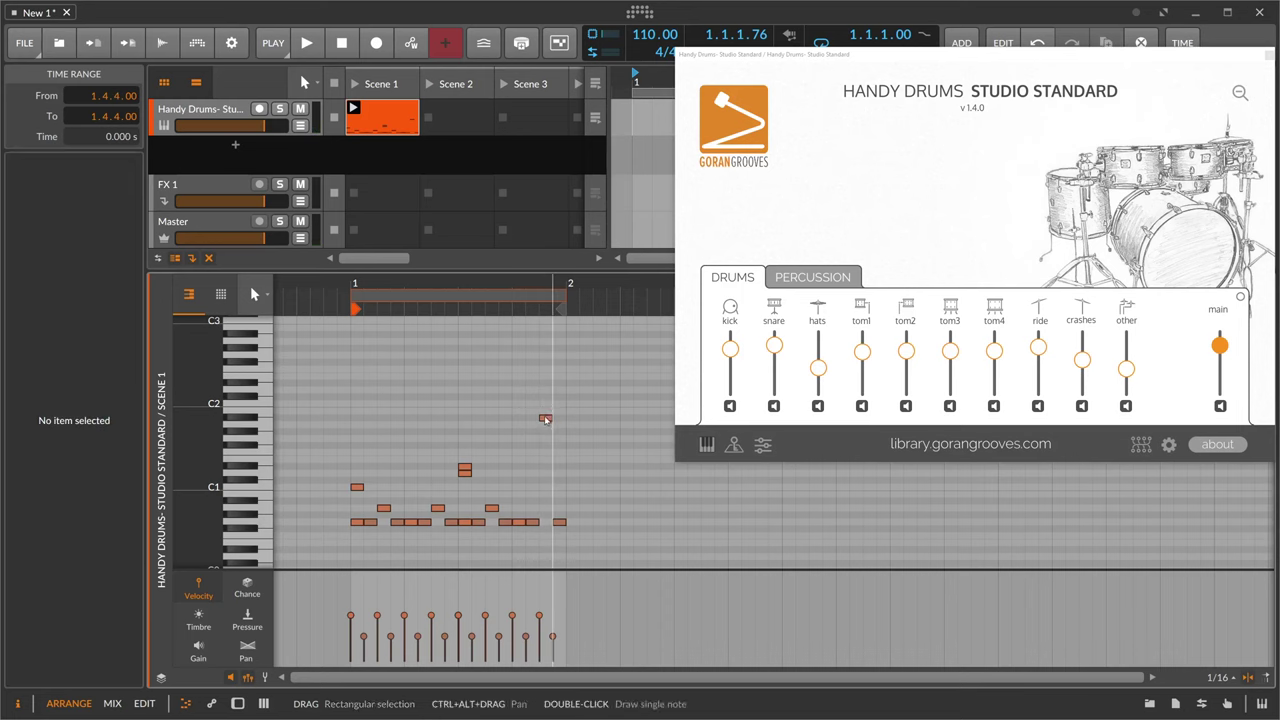
{"action": "left_click", "coordinate": [546, 419]}
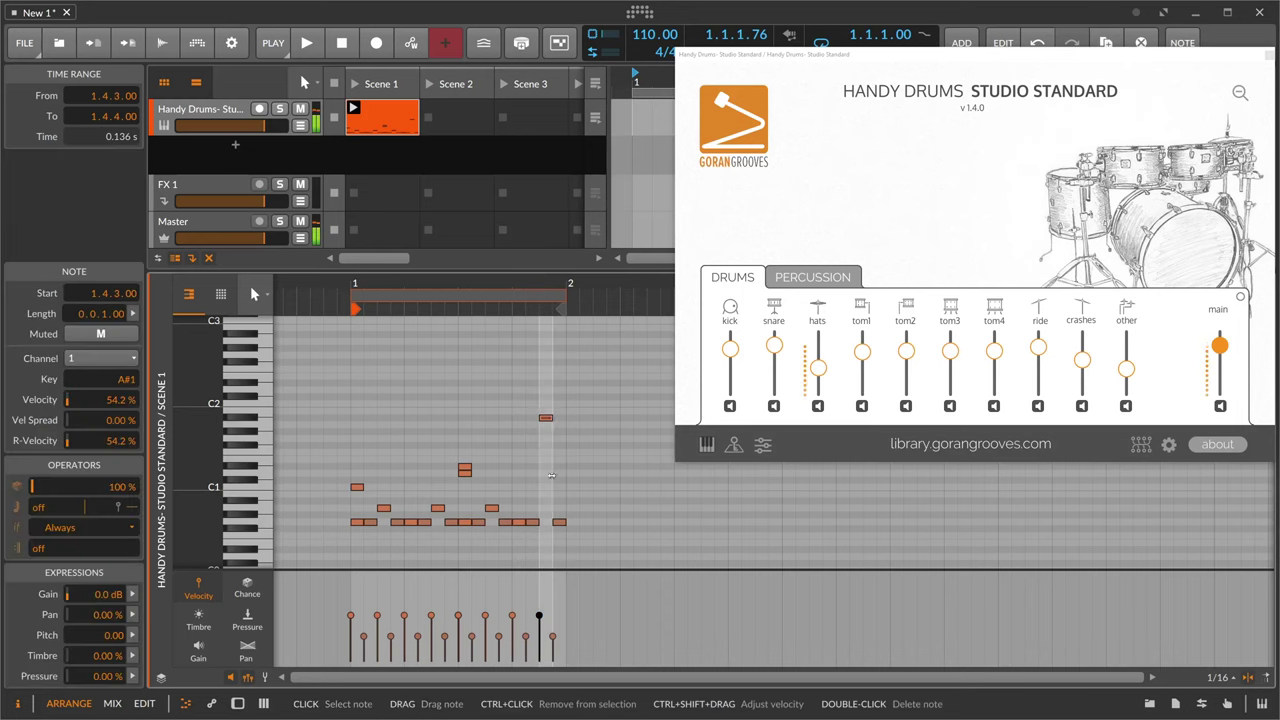
{"action": "key", "text": "Right"}
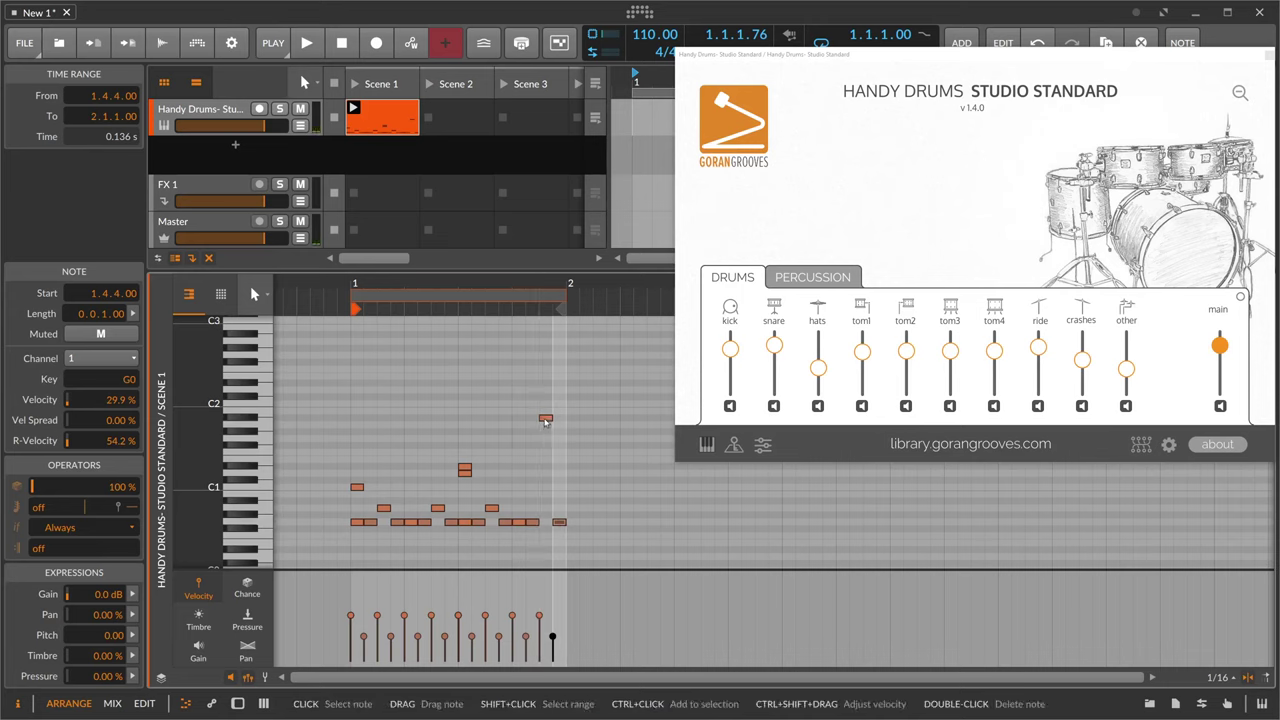
{"action": "left_click", "coordinate": [561, 523]}
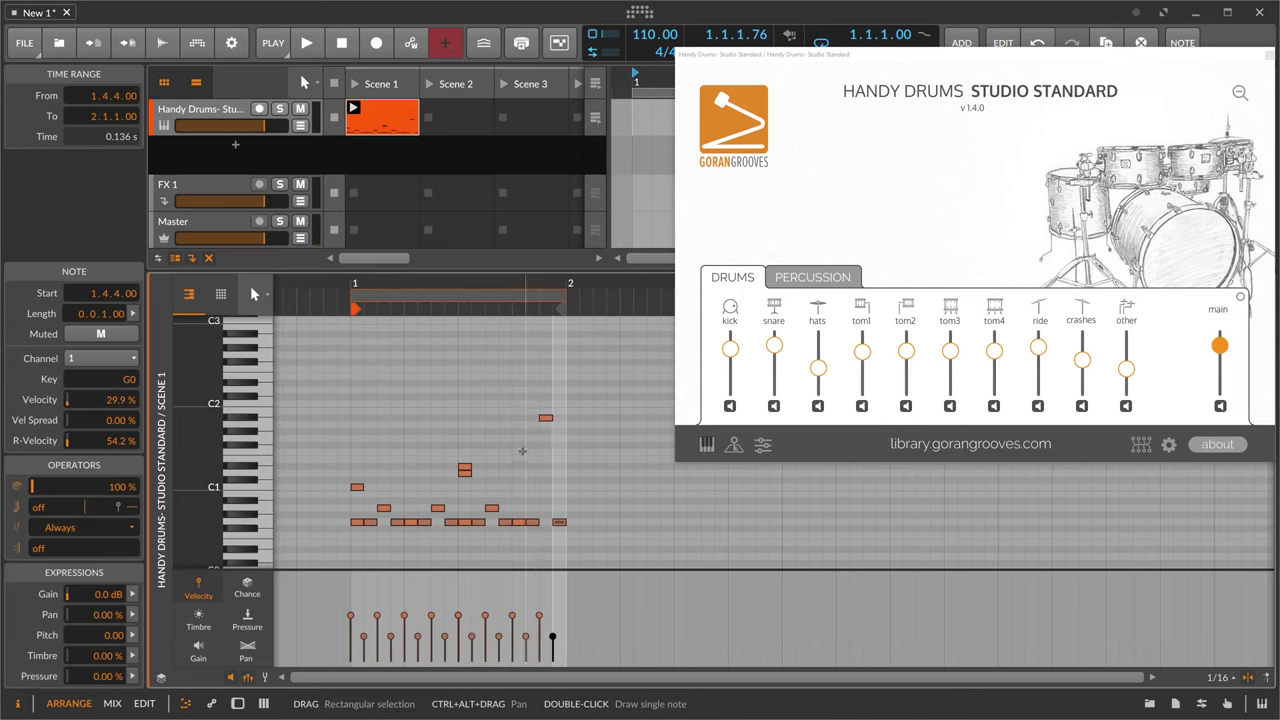
{"action": "key", "text": "space"}
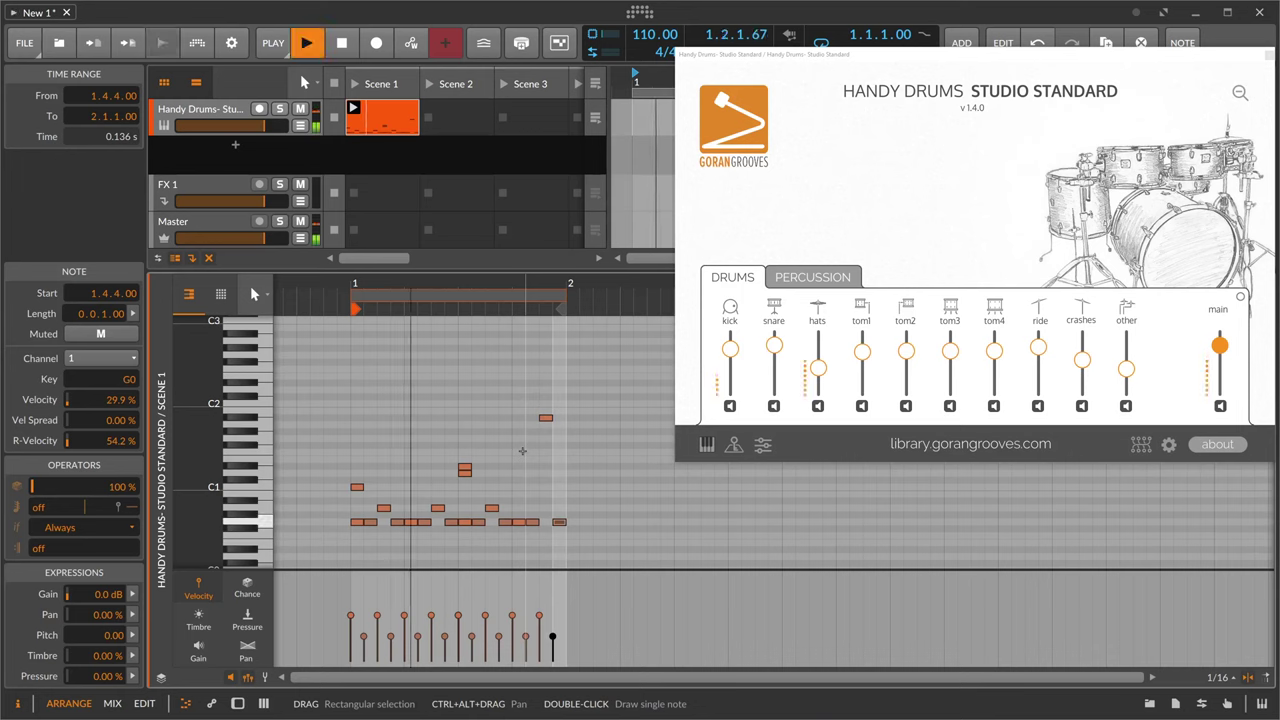
{"action": "key", "text": "space"}
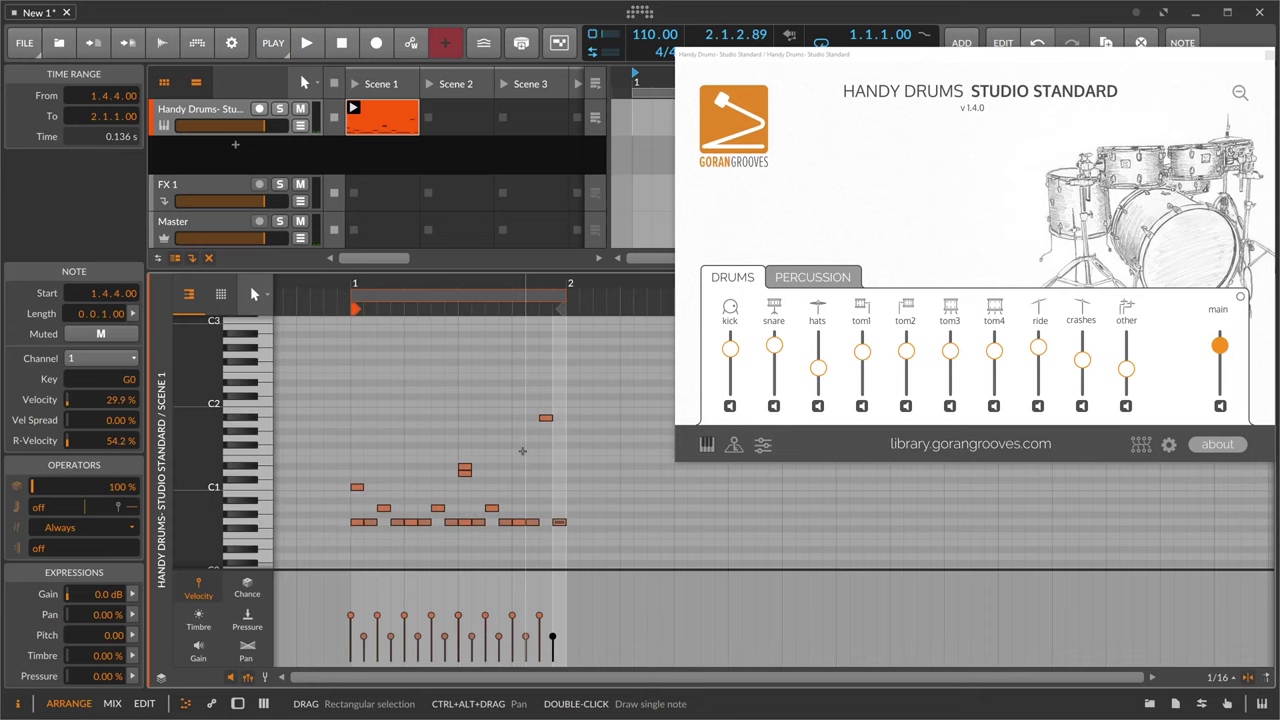
{"action": "key", "text": "space"}
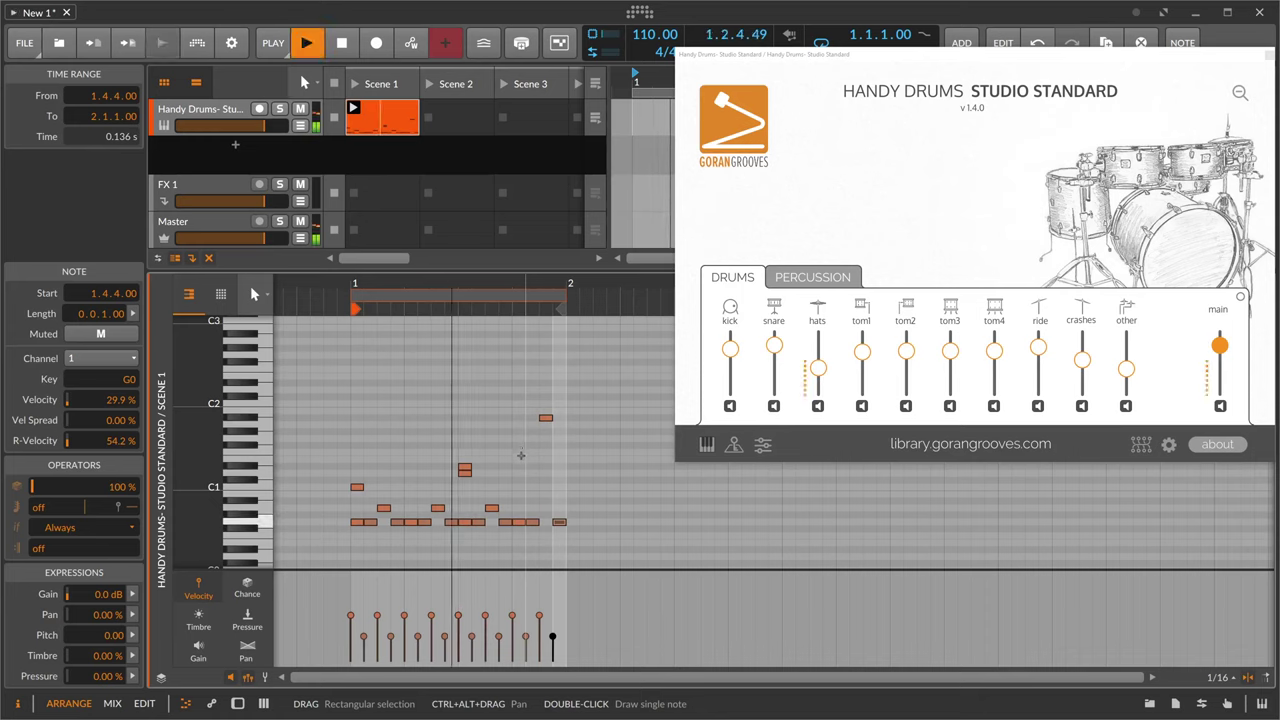
{"action": "key", "text": "space"}
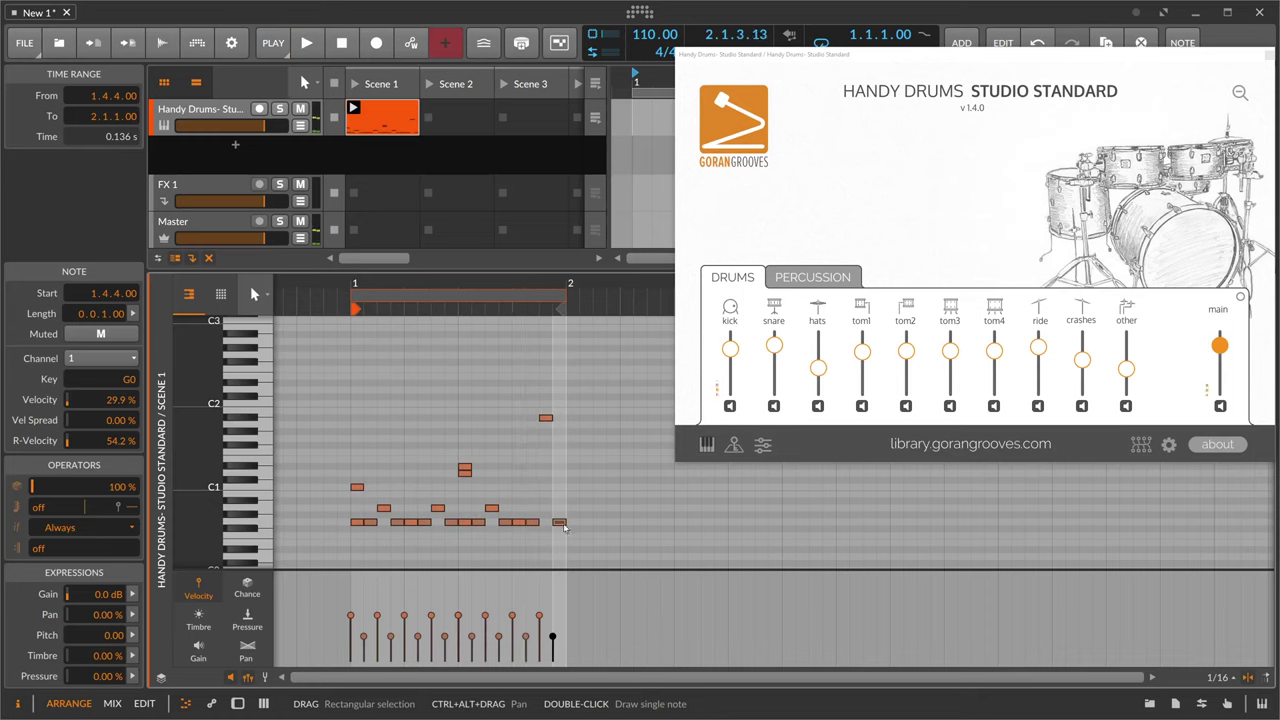
Give all 16 notes a 6.21% velocity spread and audition the clip.
{"action": "left_click_drag", "start_coordinate": [576, 527], "coordinate": [324, 500]}
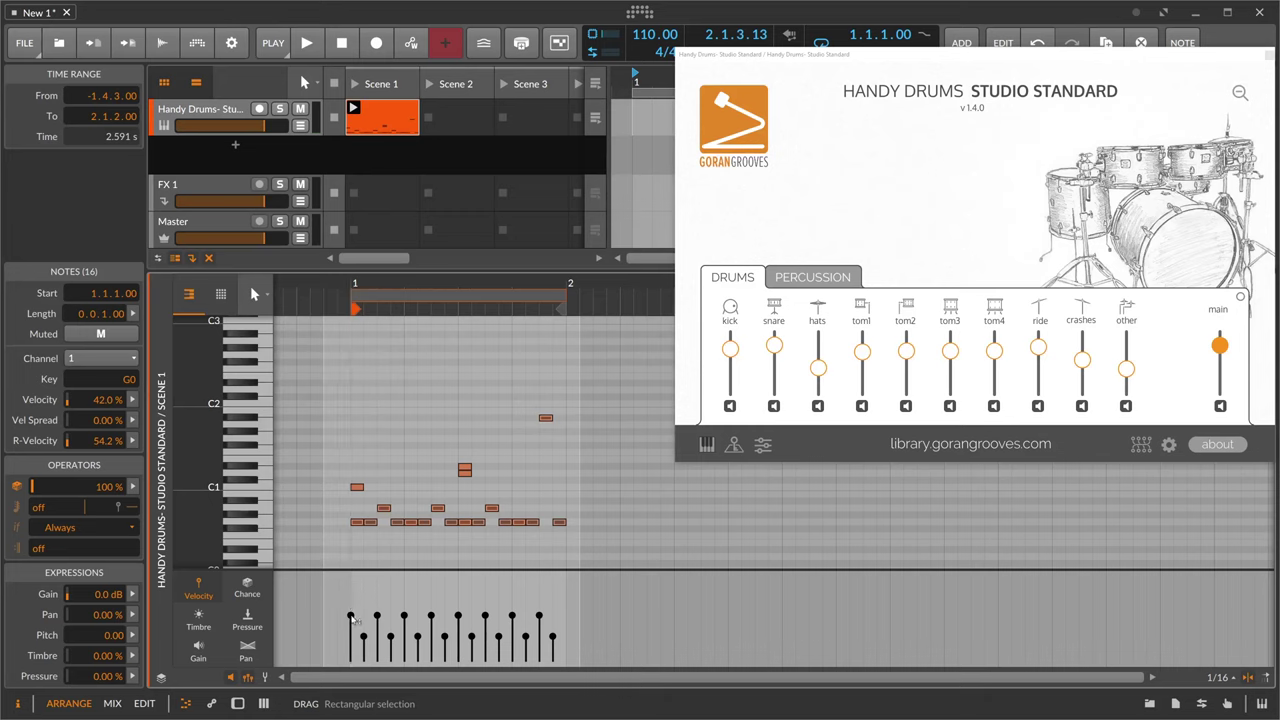
{"action": "left_click_drag", "start_coordinate": [352, 614], "coordinate": [352, 614]}
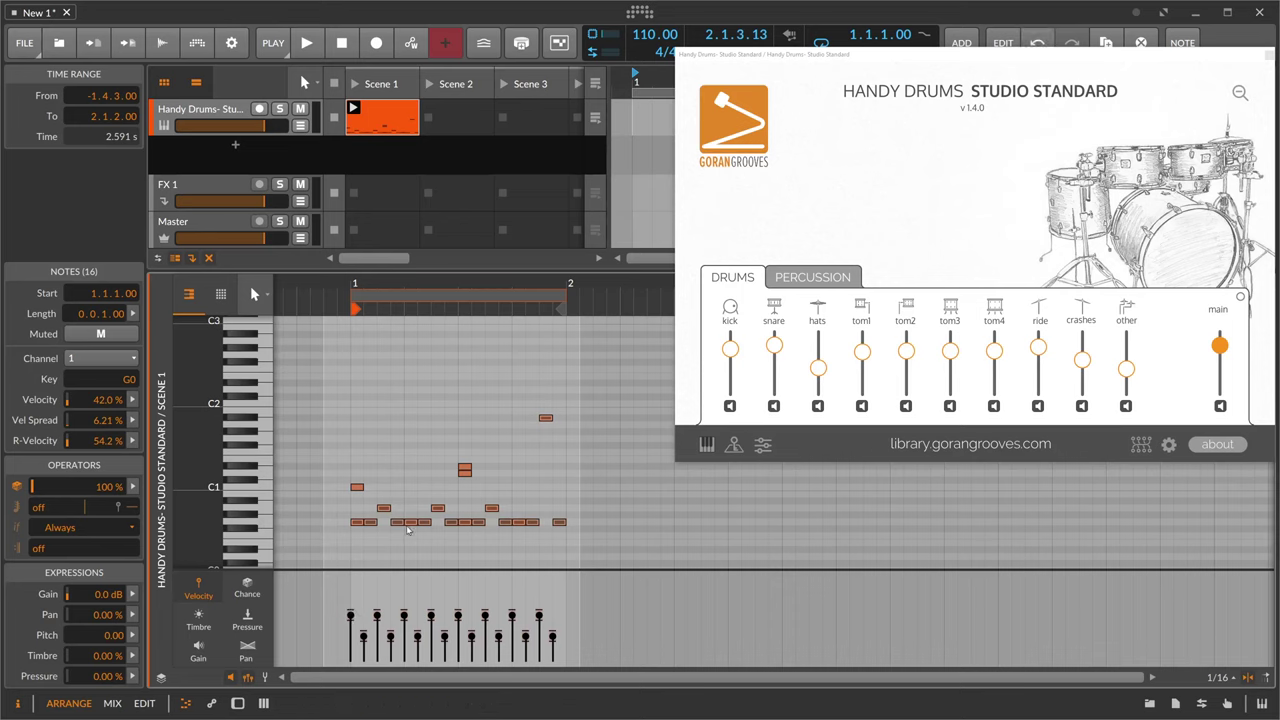
{"action": "left_click", "coordinate": [398, 562]}
{"action": "key", "text": "space"}
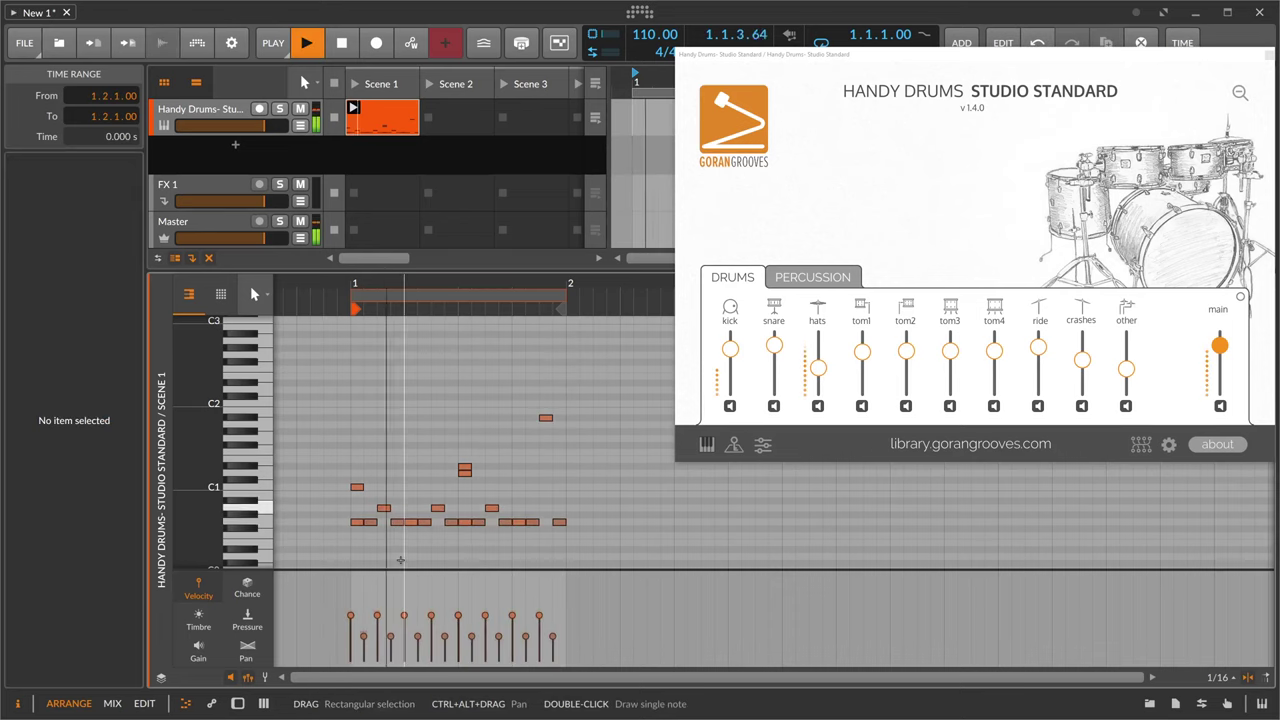
{"action": "key", "text": "space"}
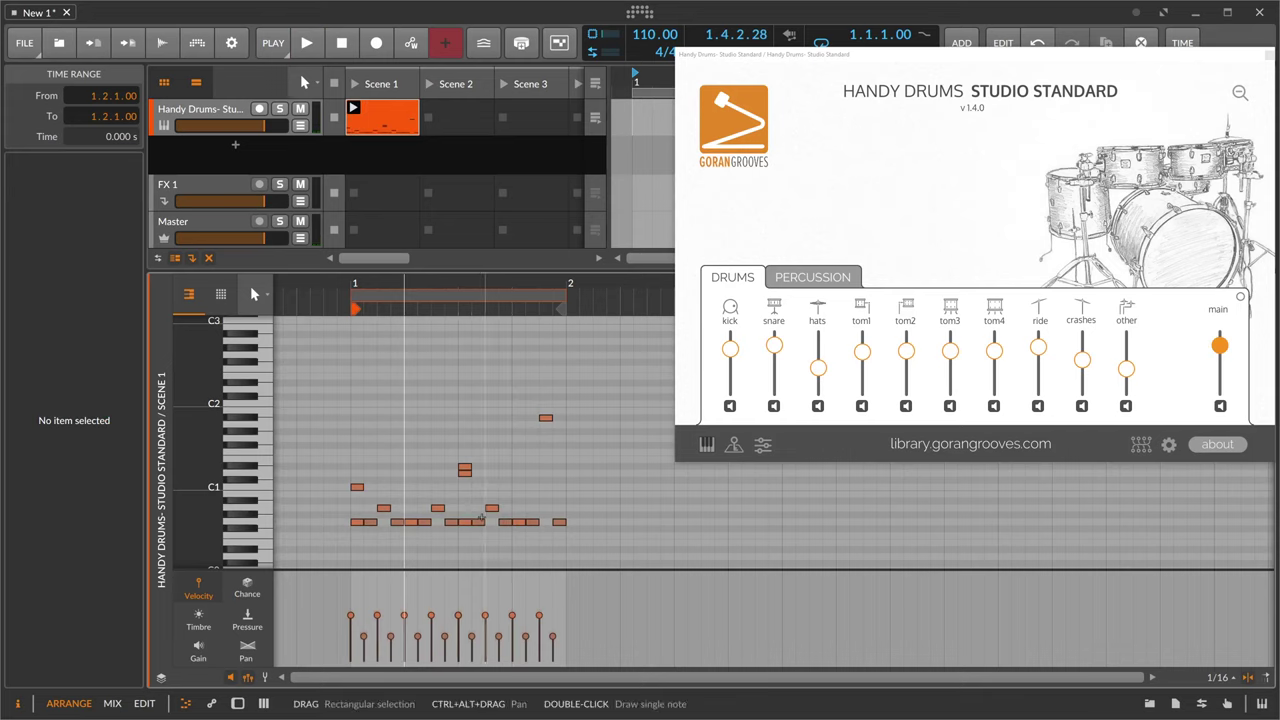
{"action": "left_click", "coordinate": [820, 312]}
{"action": "left_click", "coordinate": [818, 310]}
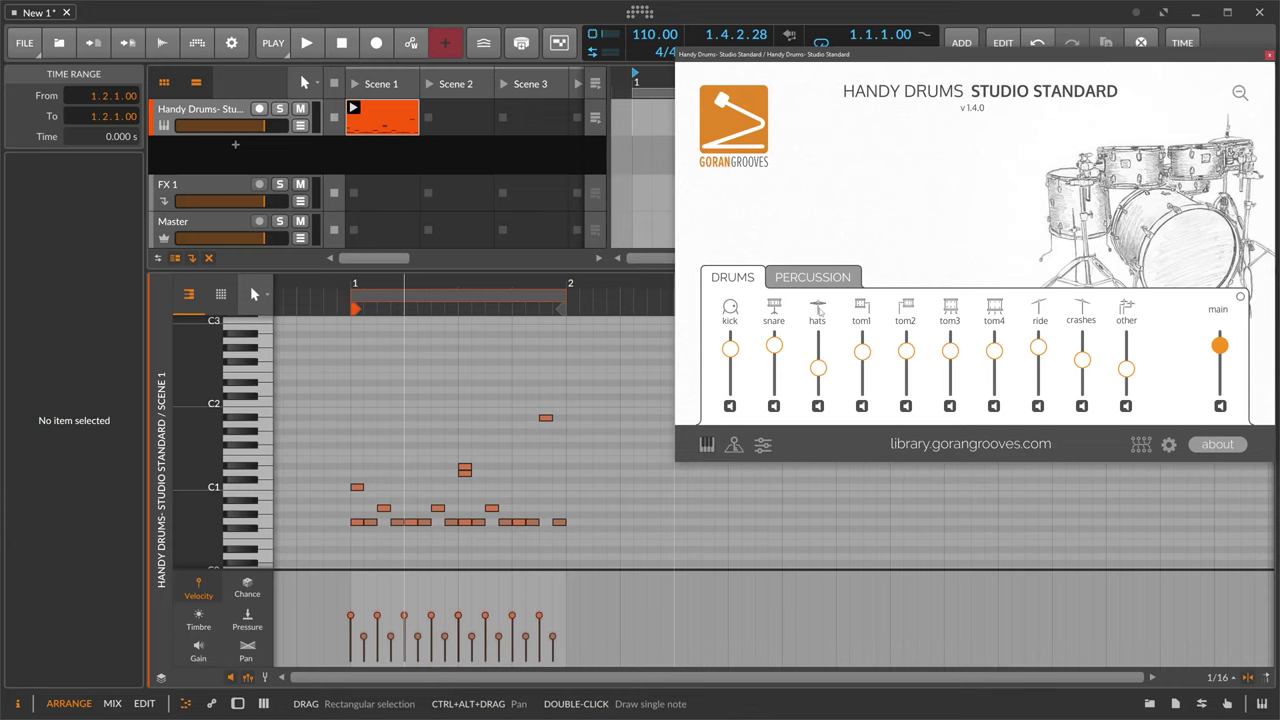
{"action": "key", "text": "space"}
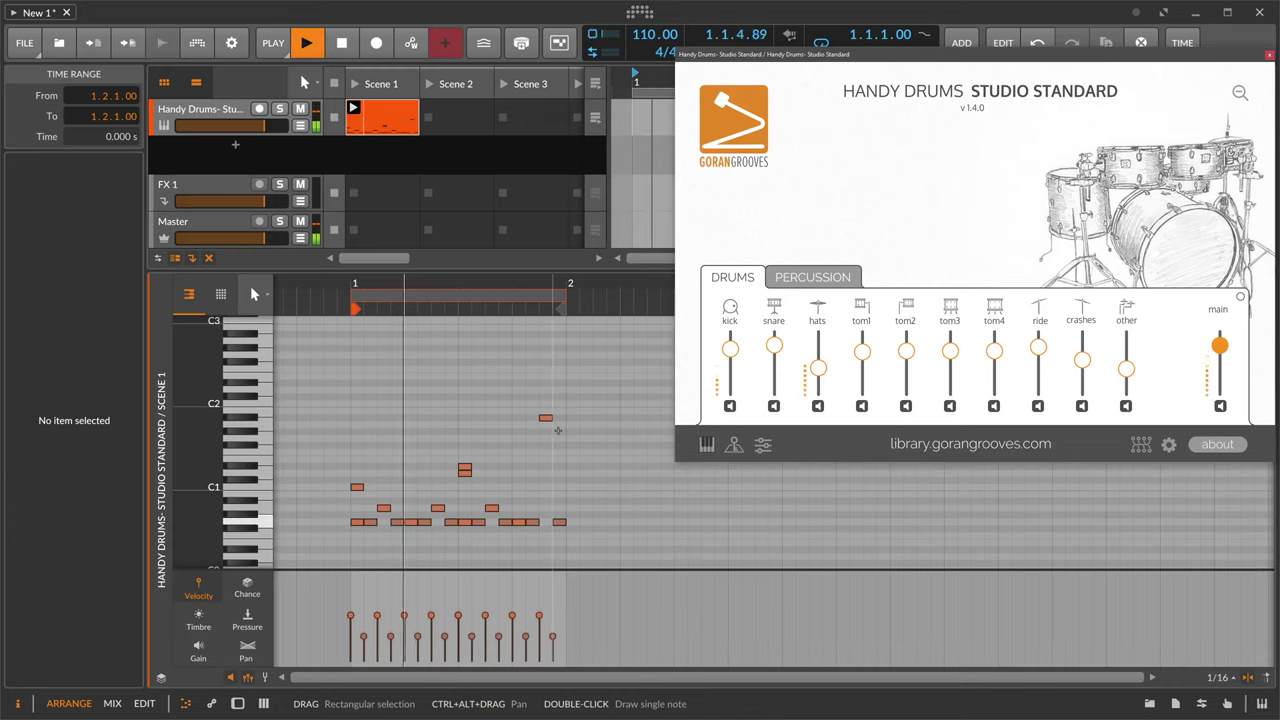
{"action": "key", "text": "space"}
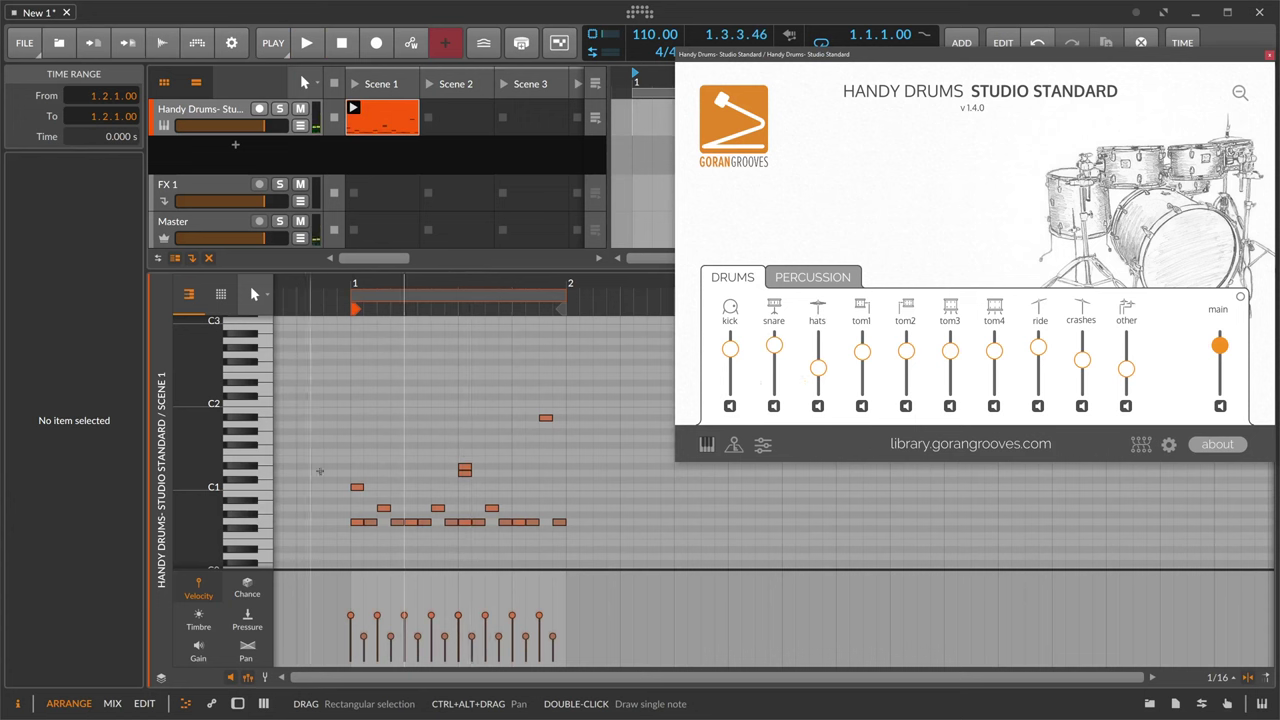
{"action": "left_click", "coordinate": [466, 471]}
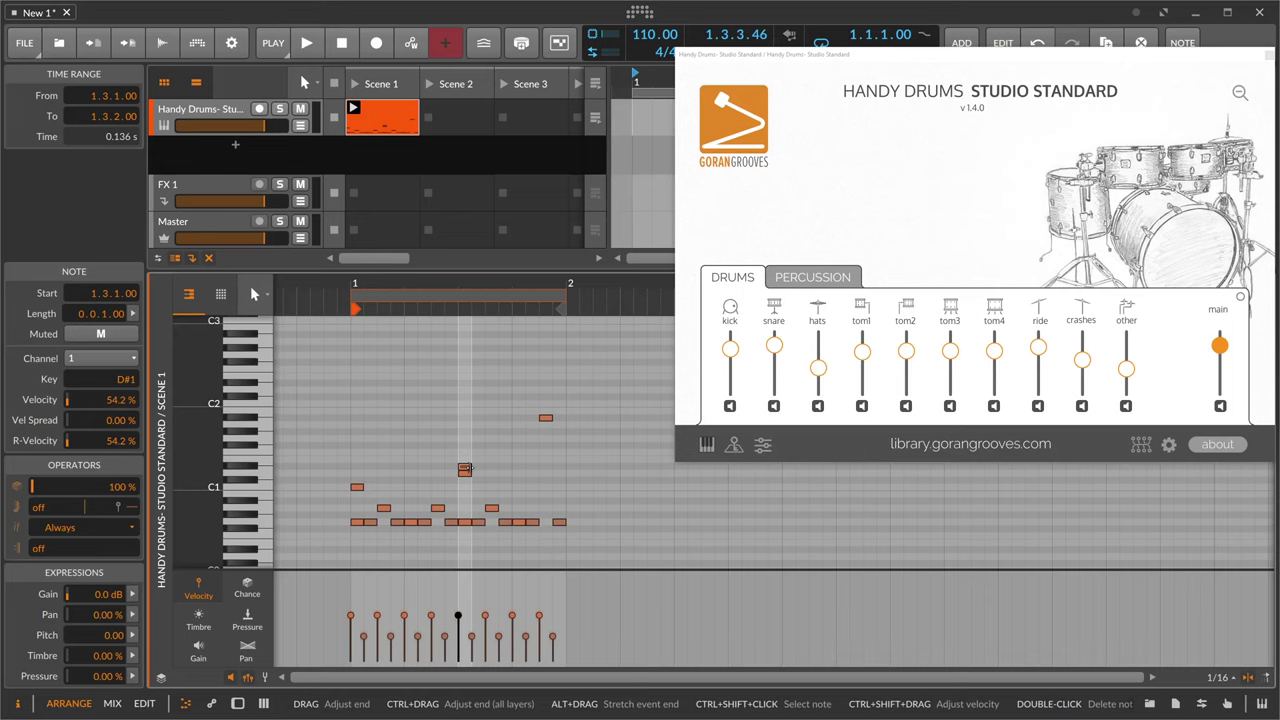
Draw a new C1 note and shift it earlier to 1.1.4.
{"action": "key", "text": "space"}
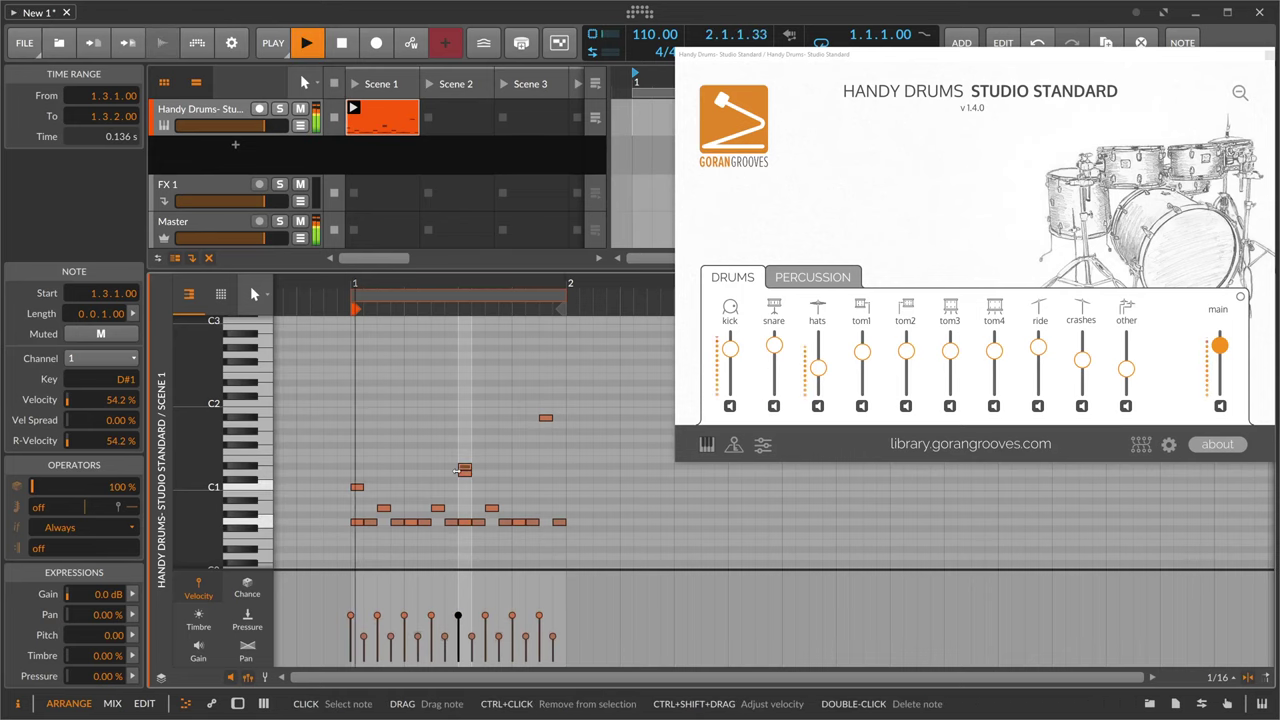
{"action": "key", "text": "space"}
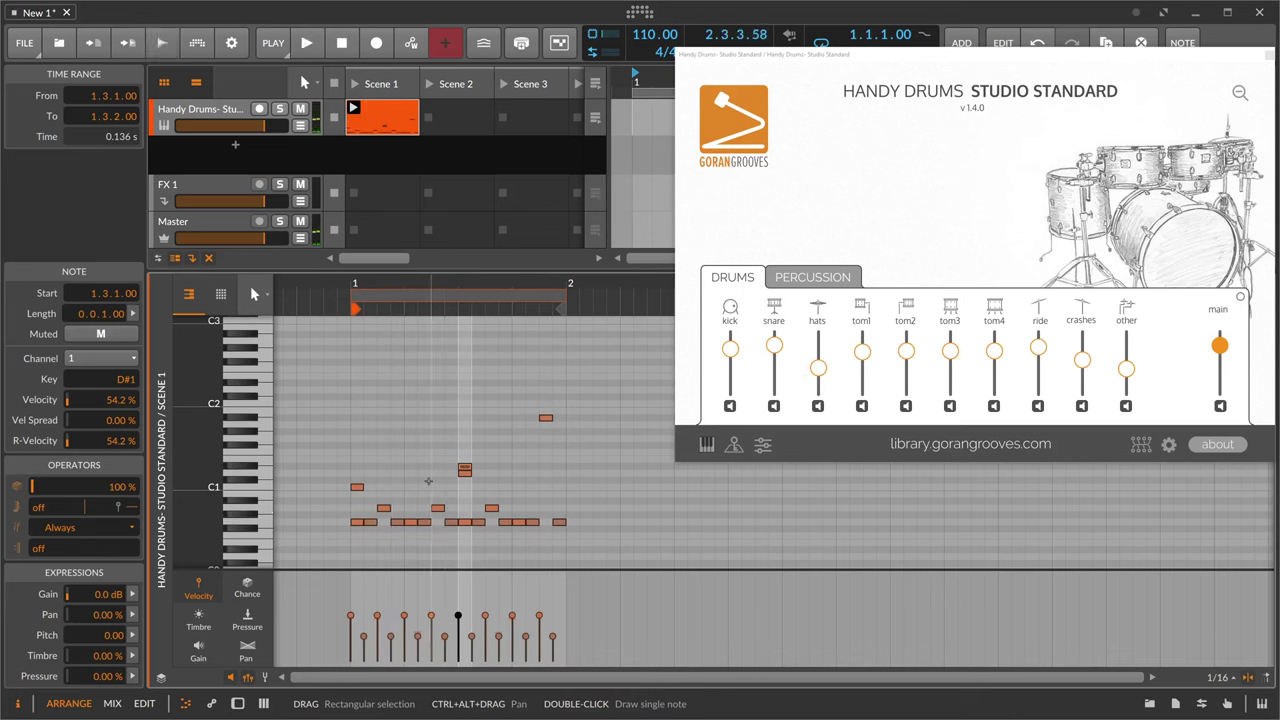
{"action": "double_click", "coordinate": [437, 487]}
{"action": "key", "text": "space"}
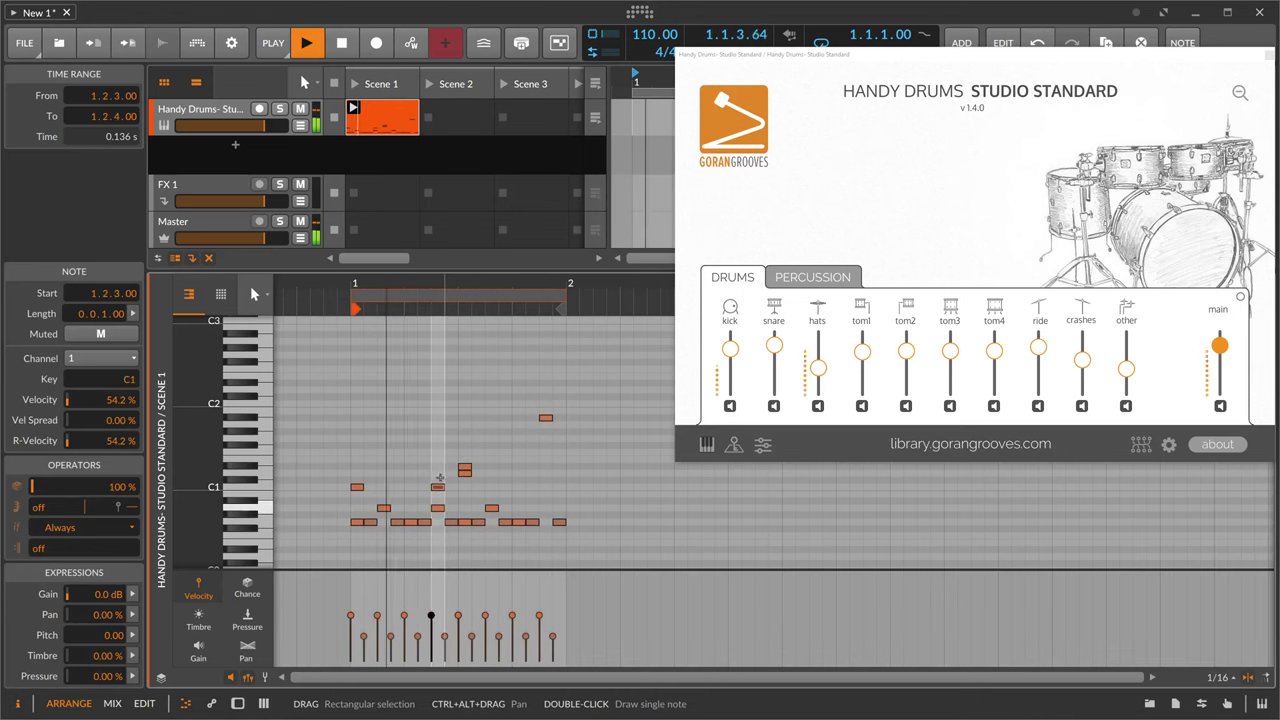
{"action": "key", "text": "Left"}
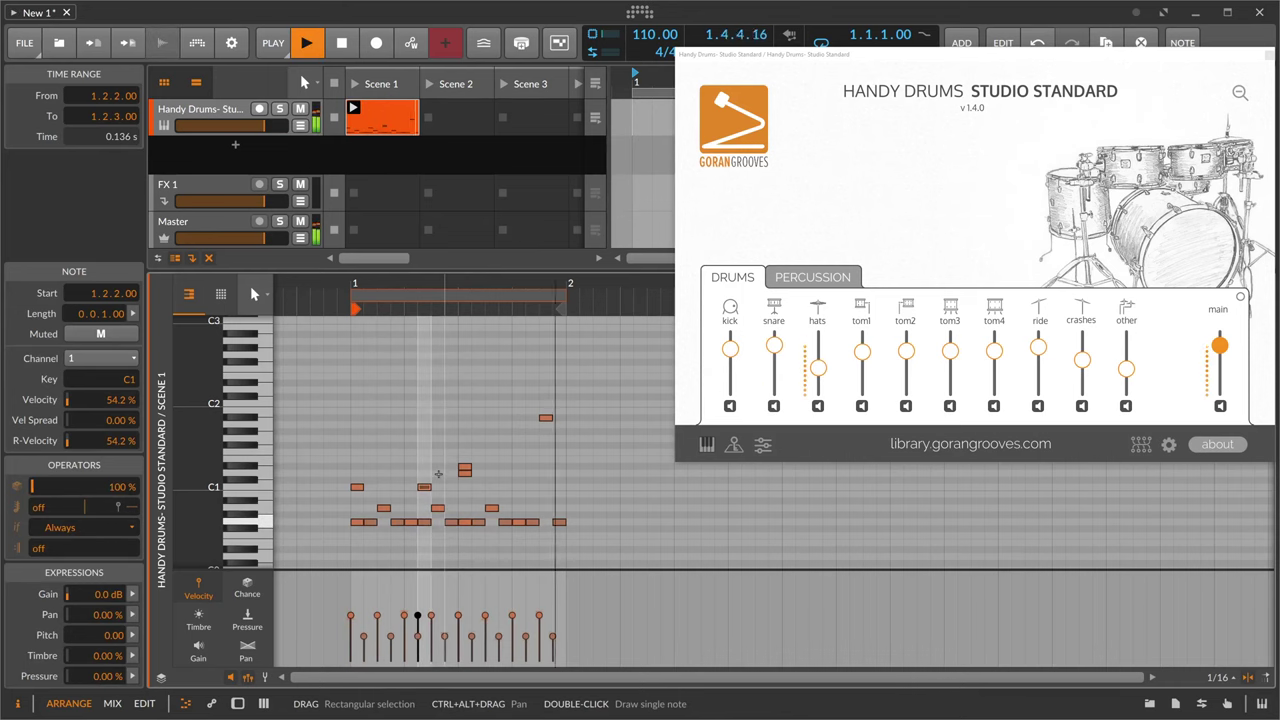
{"action": "key", "text": "Left"}
{"action": "key", "text": "Left"}
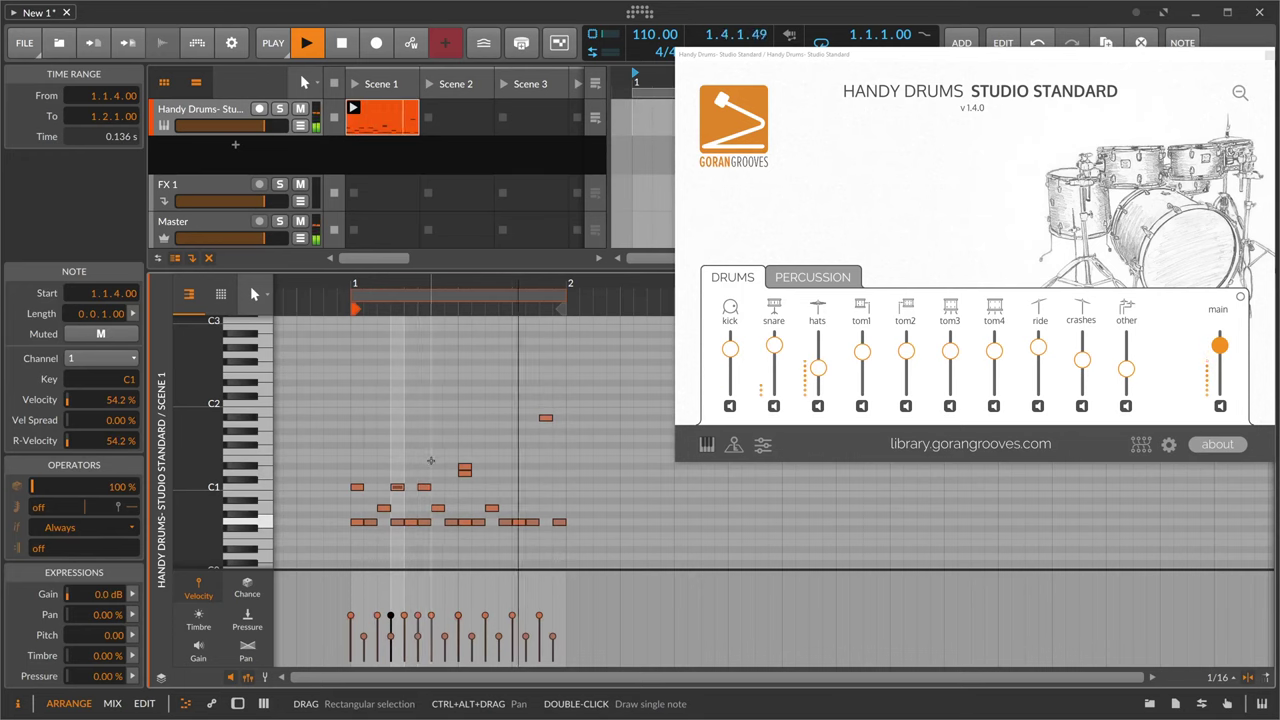
Set the C1 note at 1.1.4 to a 20% play chance and audition it.
{"action": "left_click", "coordinate": [422, 456]}
{"action": "key", "text": "space"}
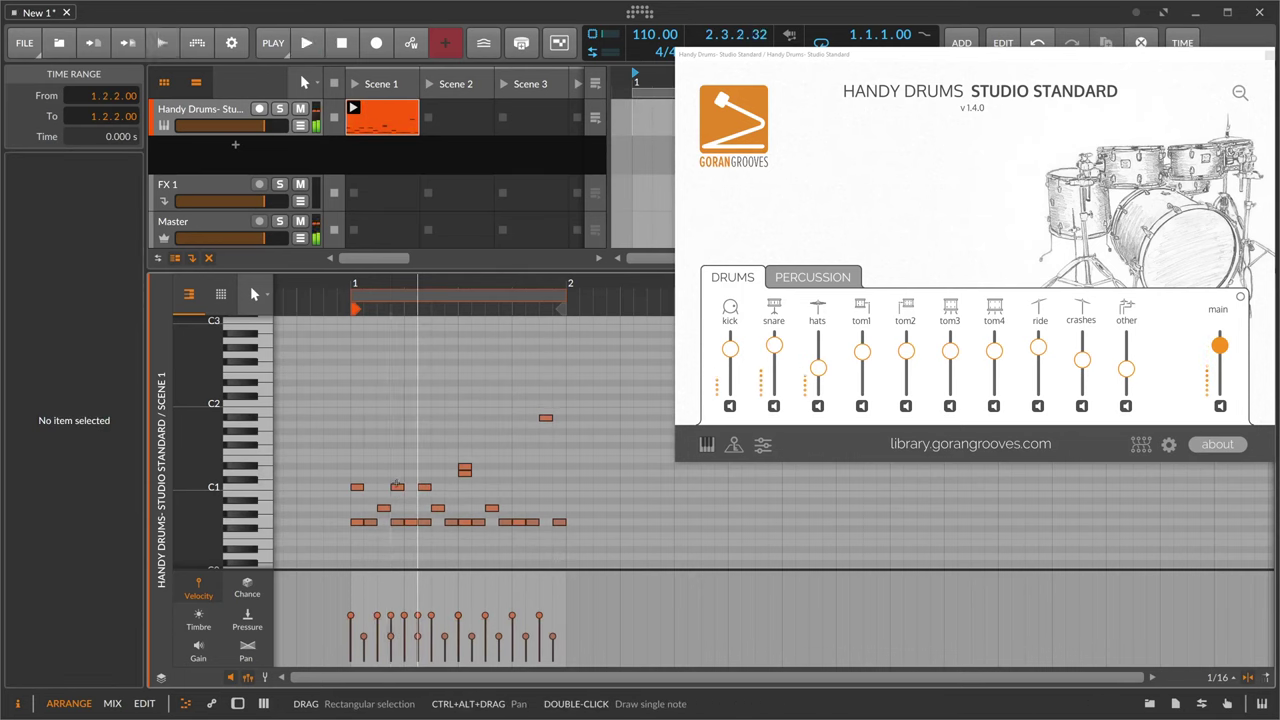
{"action": "left_click", "coordinate": [397, 487]}
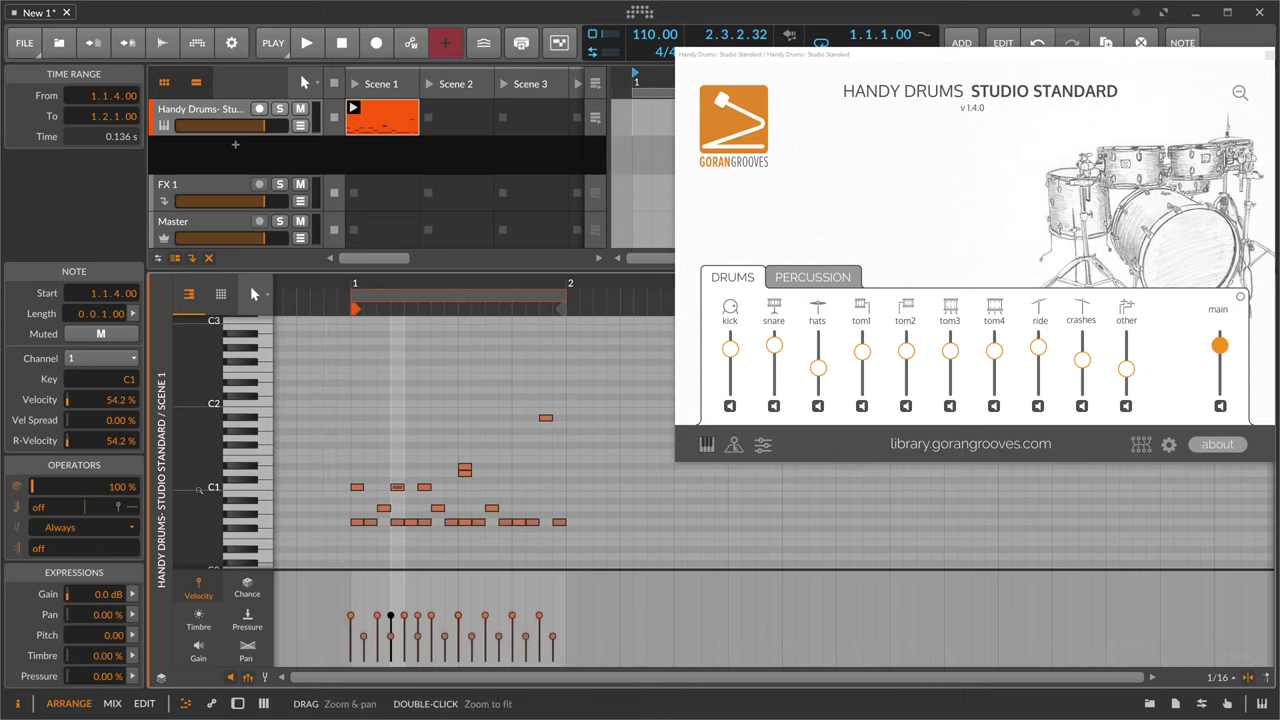
{"action": "left_click_drag", "start_coordinate": [96, 487], "coordinate": [96, 505]}
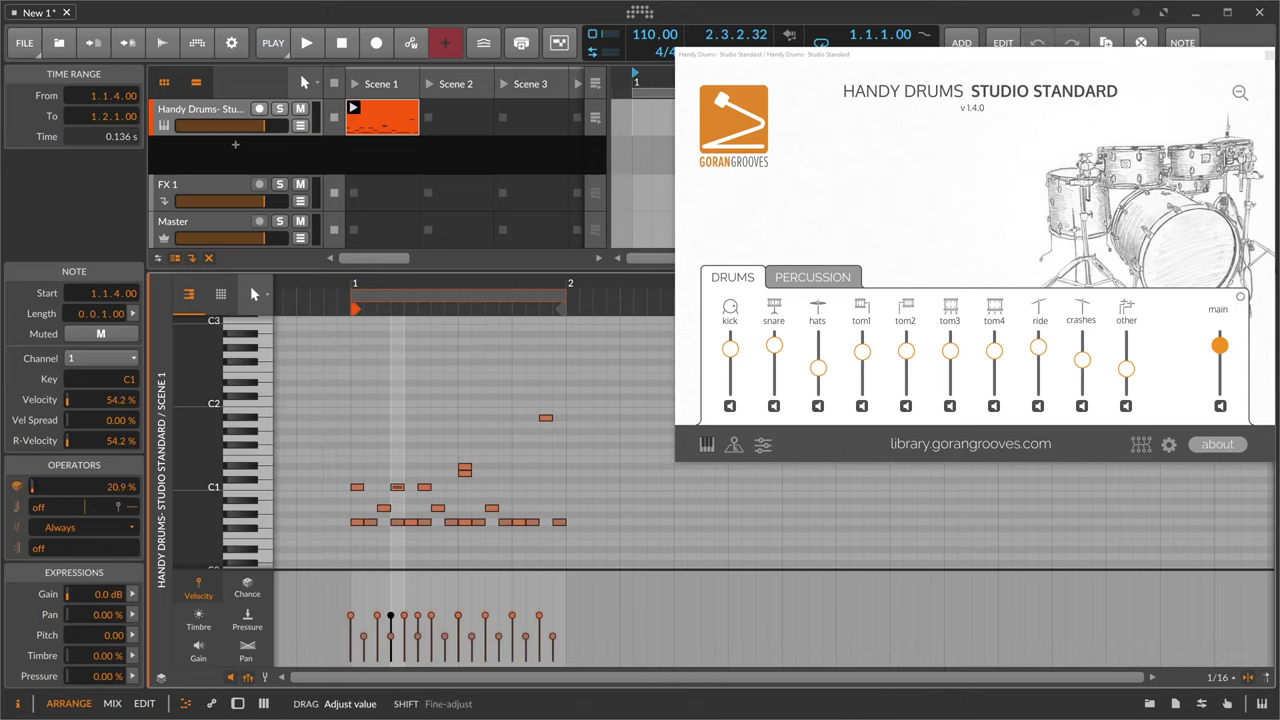
{"action": "key", "text": "space"}
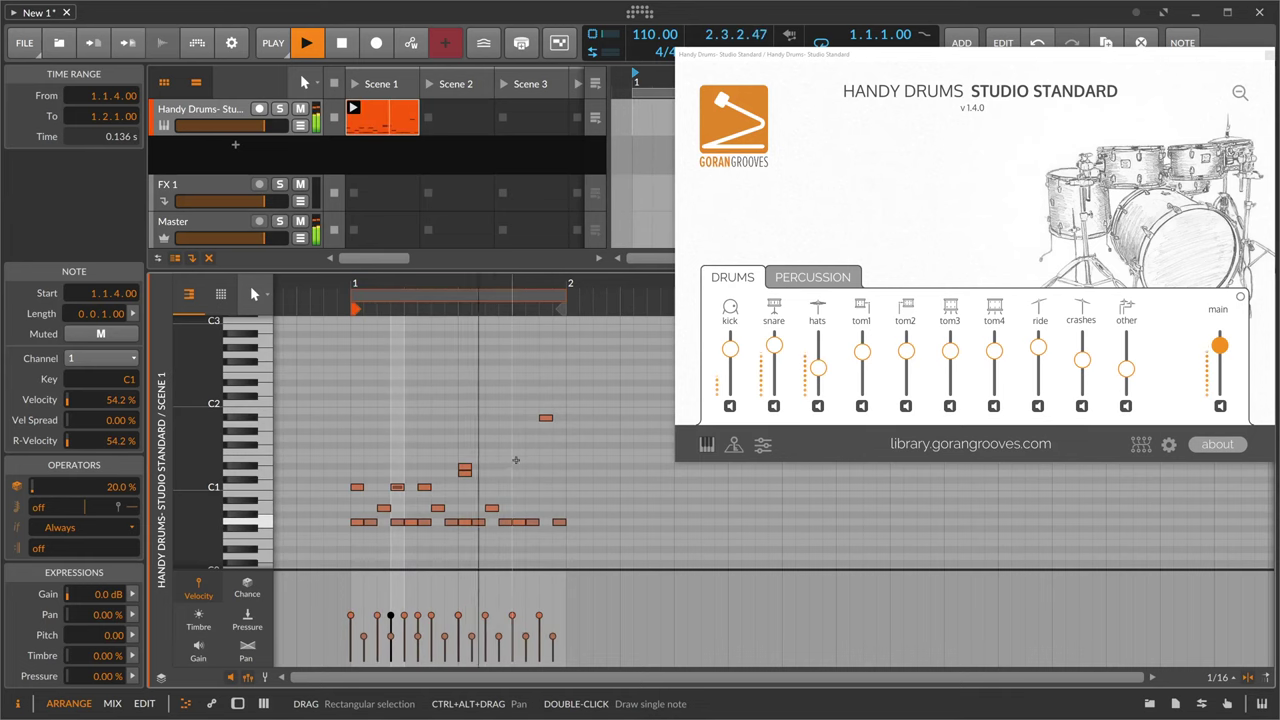
Draw D2, C2 and A1 tom hits late in bar 1 as a descending run.
{"action": "key", "text": "space"}
{"action": "double_click", "coordinate": [504, 391]}
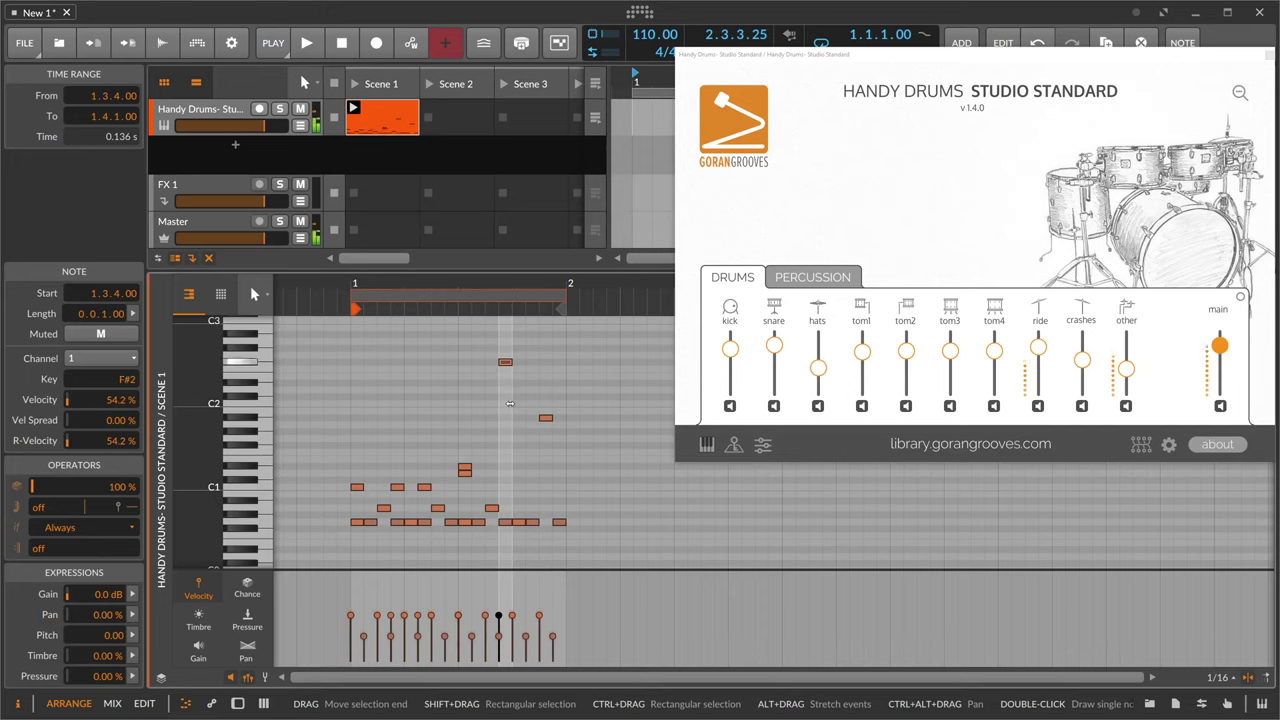
{"action": "key", "text": "Left"}
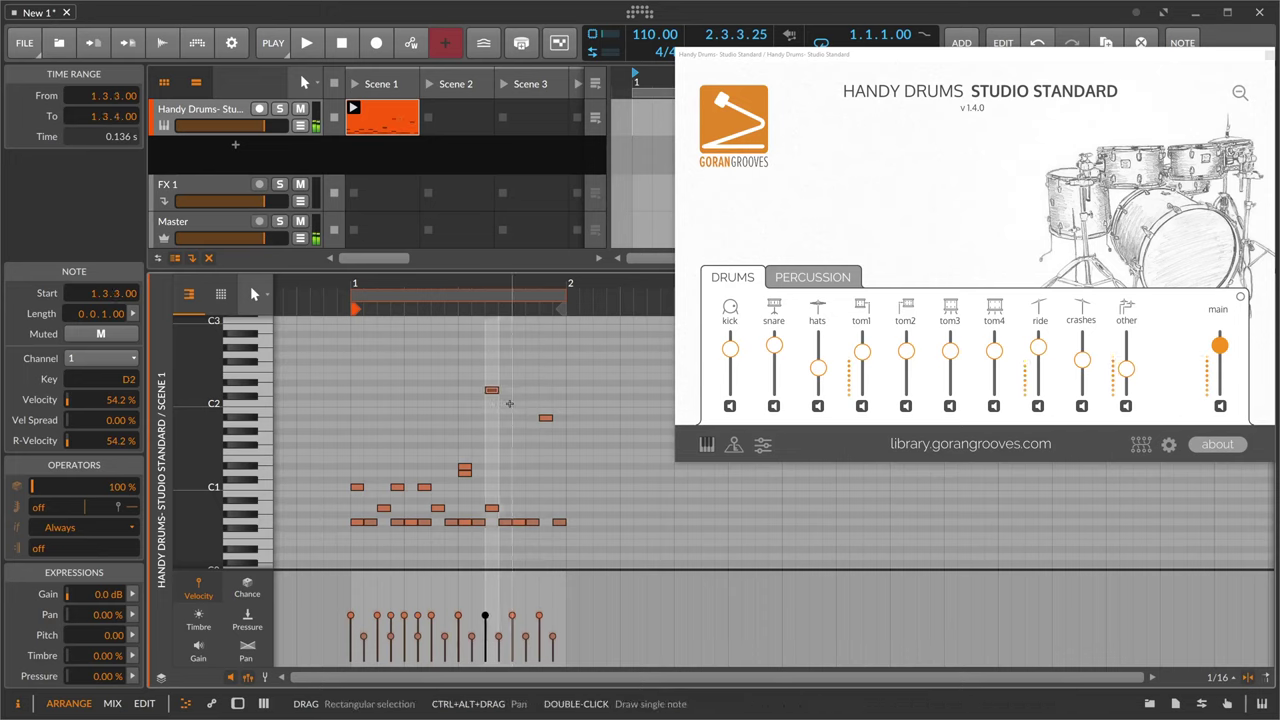
{"action": "key", "text": "Left"}
{"action": "key", "text": "Left"}
{"action": "key", "text": "Right"}
{"action": "key", "text": "Right"}
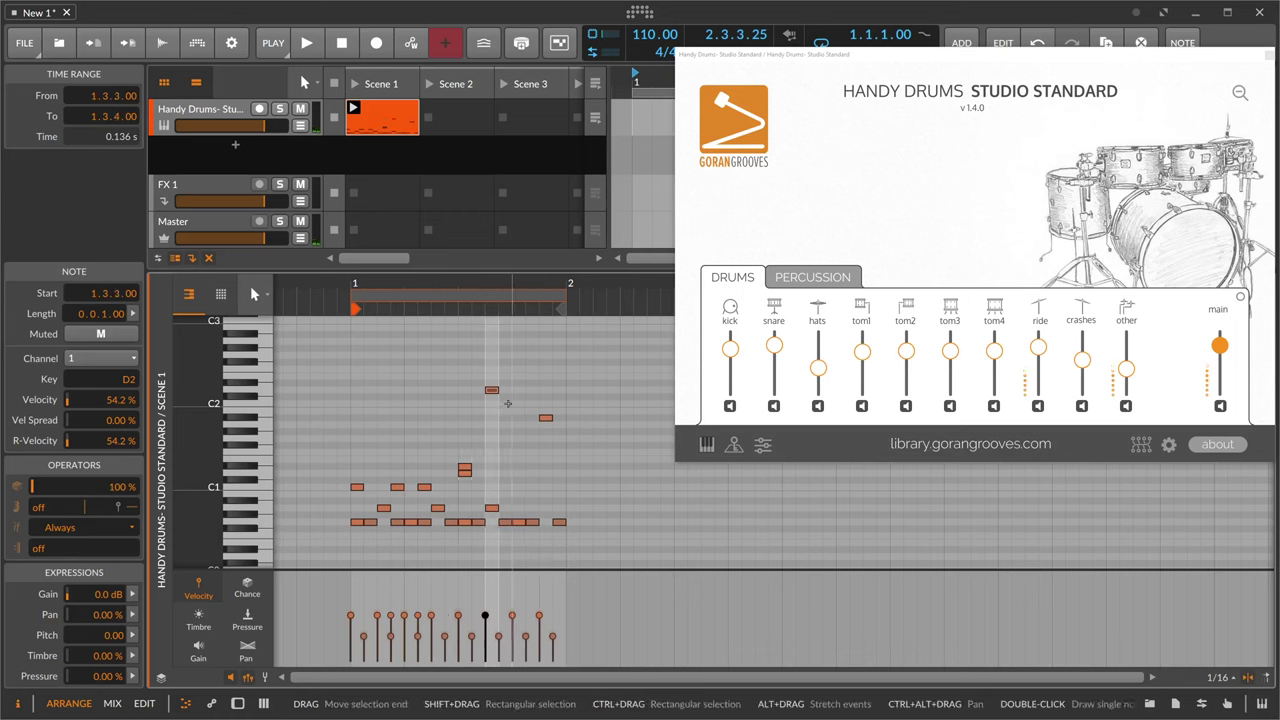
{"action": "double_click", "coordinate": [518, 403]}
{"action": "left_click", "coordinate": [545, 424]}
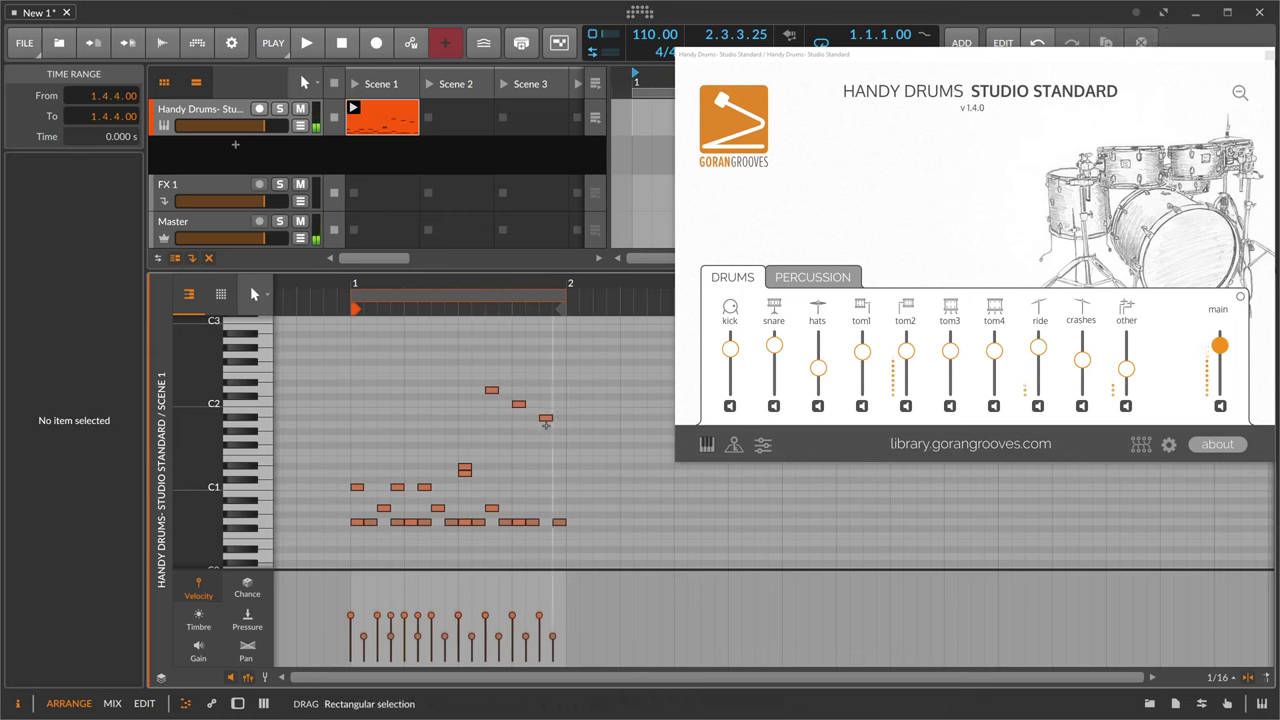
{"action": "double_click", "coordinate": [545, 424]}
{"action": "key", "text": "space"}
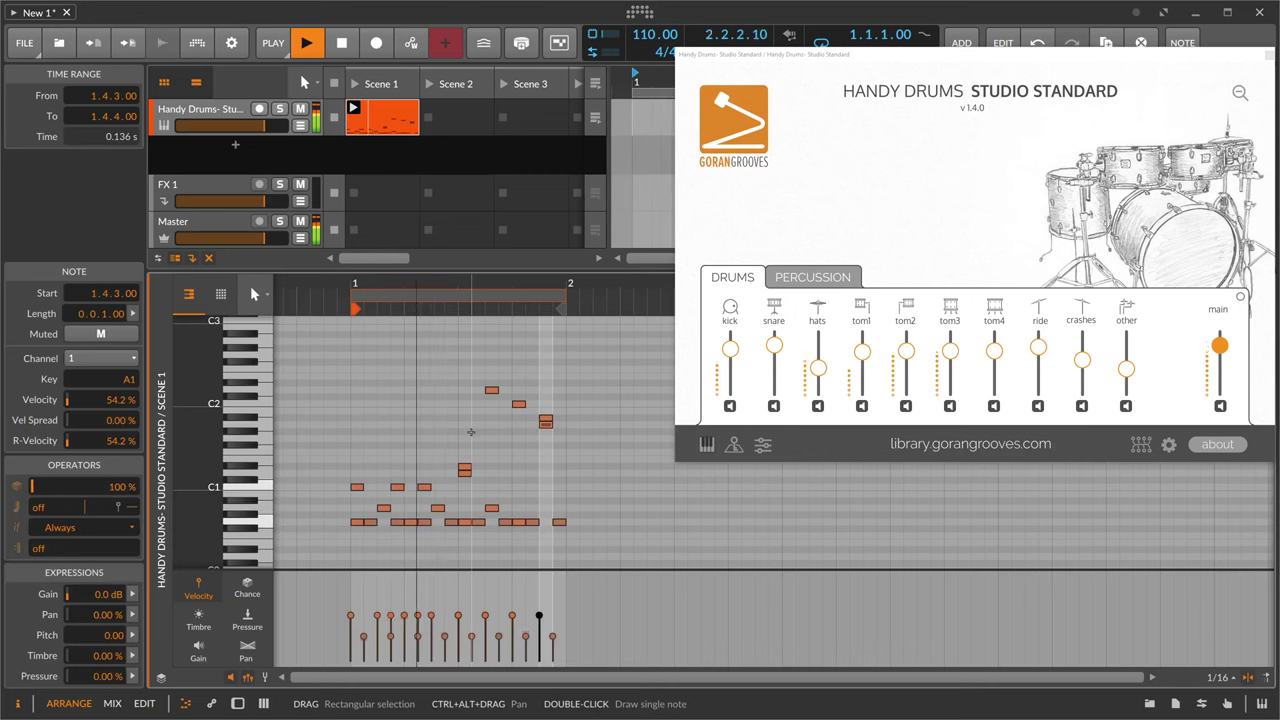
Shift the D2, C2 and A1 notes one 1/16 step earlier each.
{"action": "left_click", "coordinate": [491, 390]}
{"action": "key", "text": "Left"}
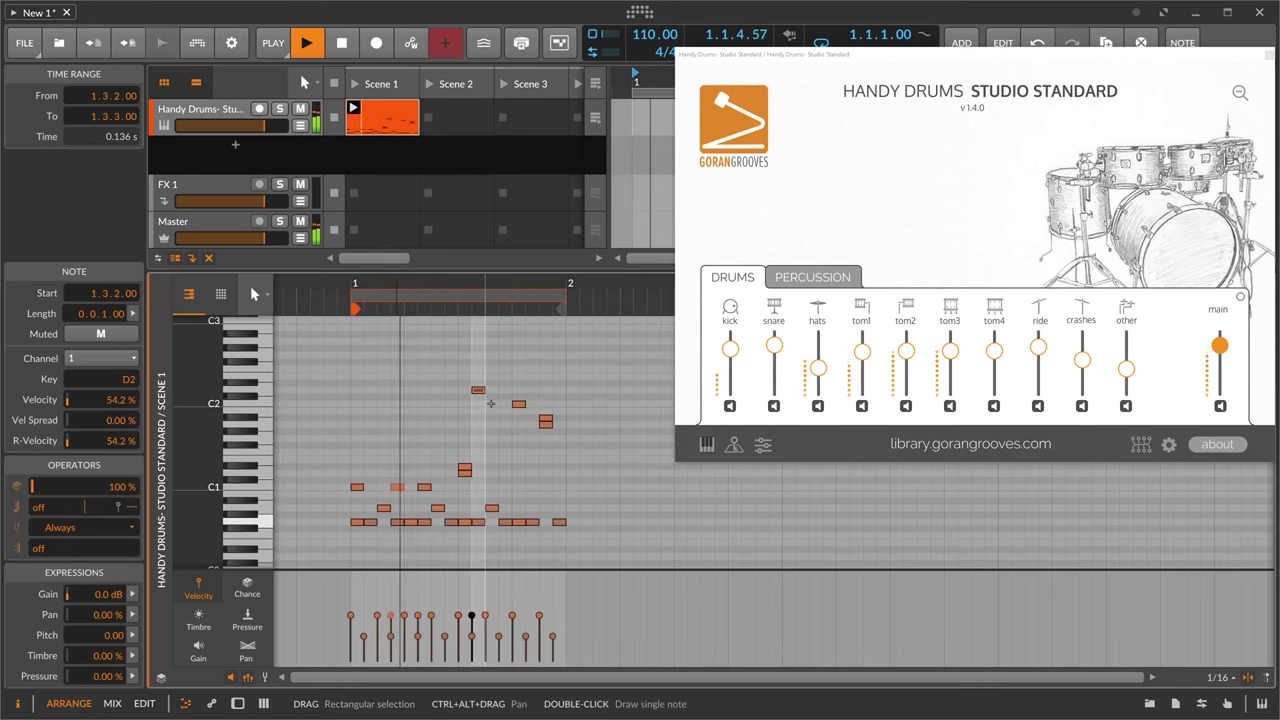
{"action": "left_click", "coordinate": [518, 405]}
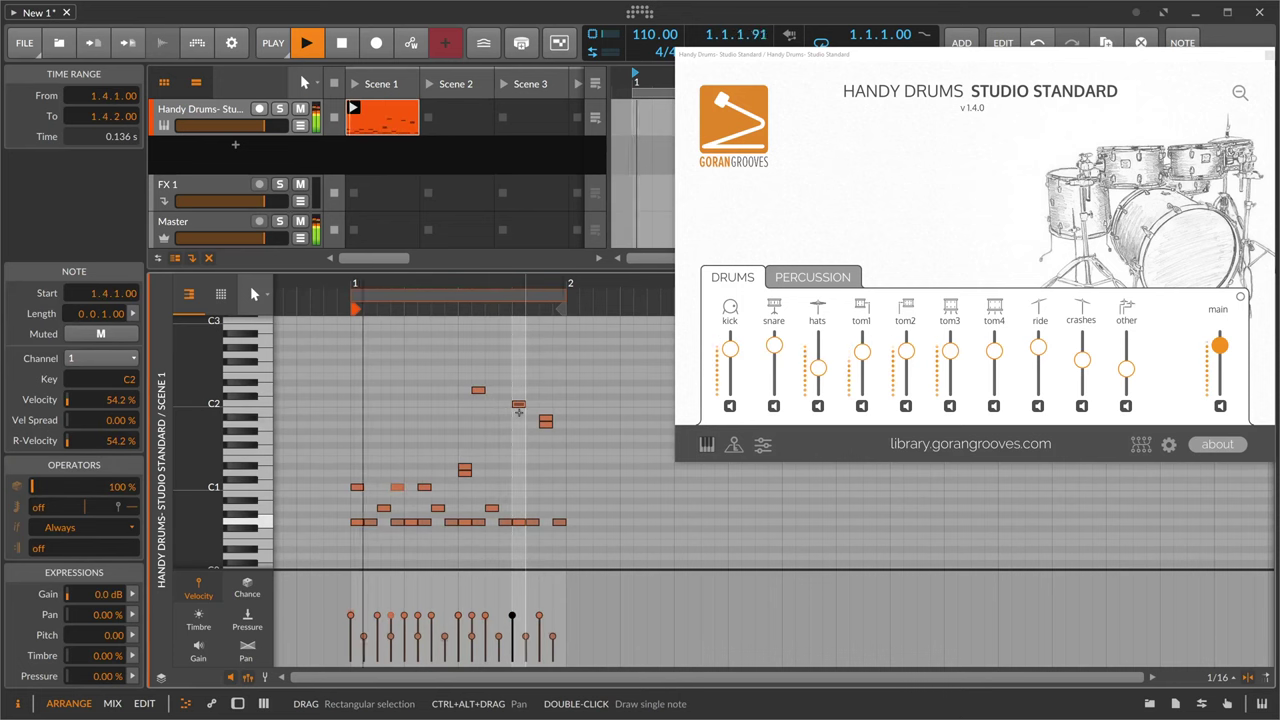
{"action": "key", "text": "Left"}
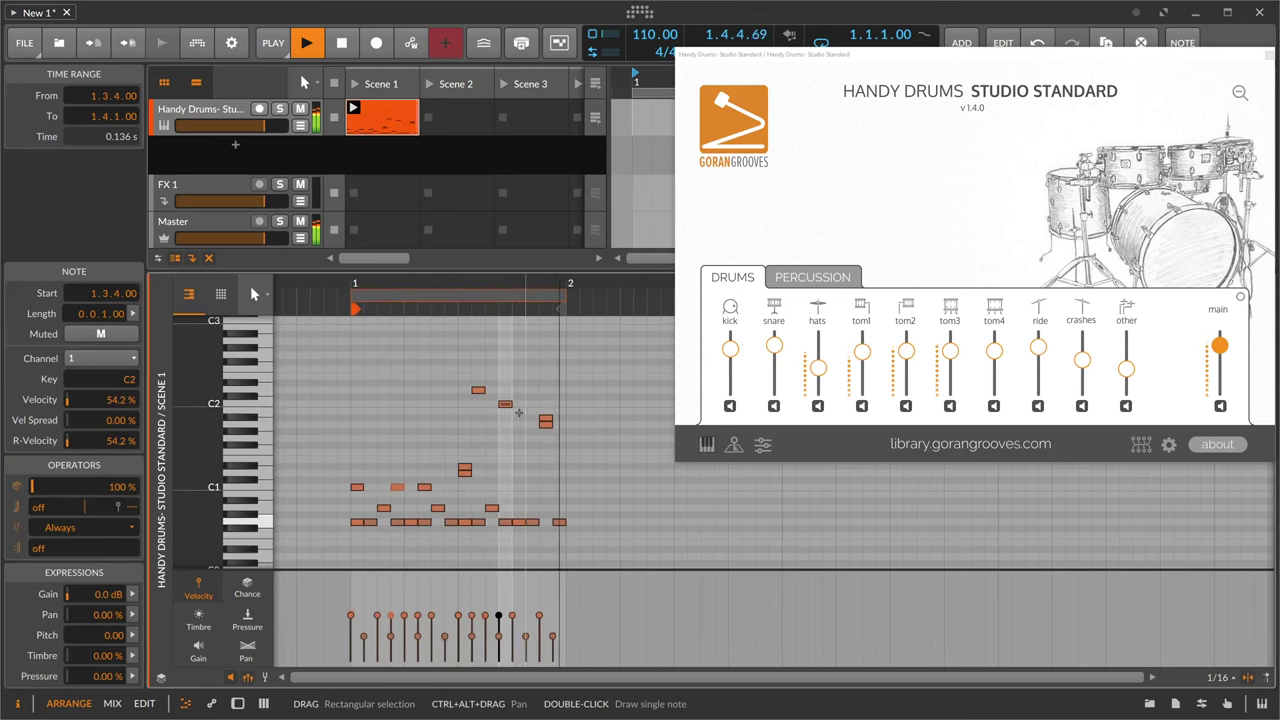
{"action": "left_click", "coordinate": [543, 424]}
{"action": "key", "text": "Left"}
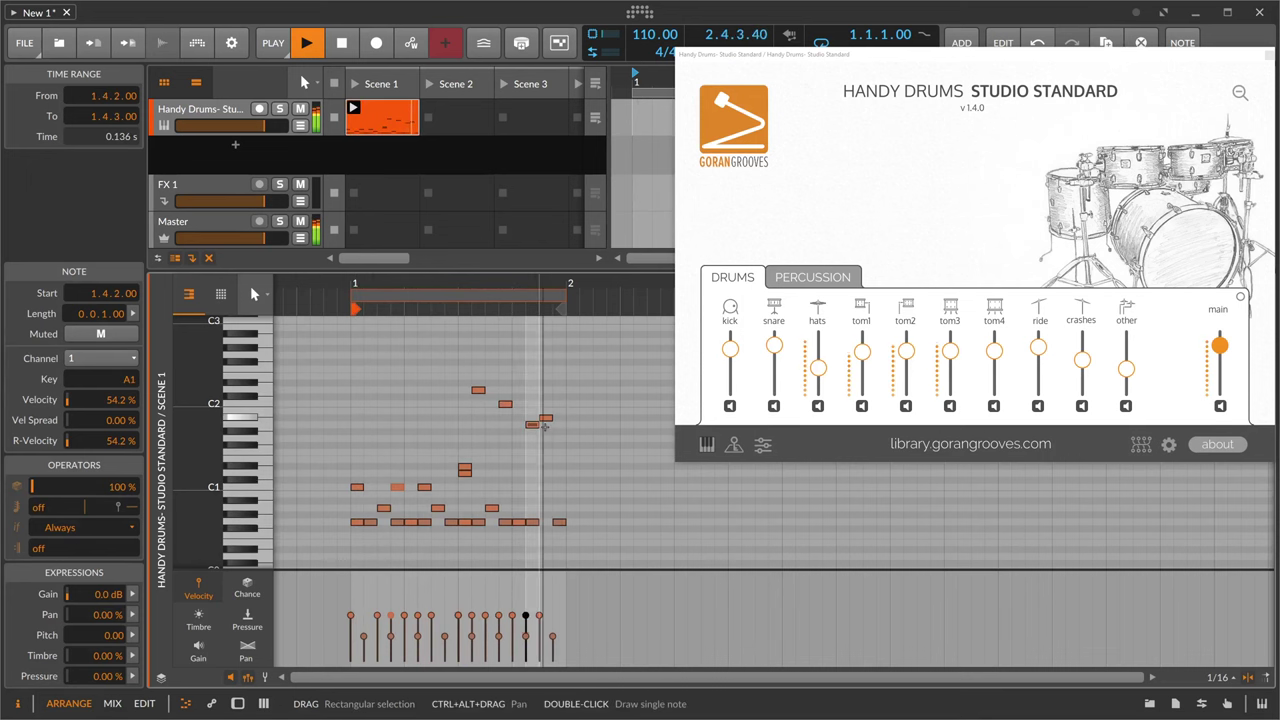
{"action": "key", "text": "space"}
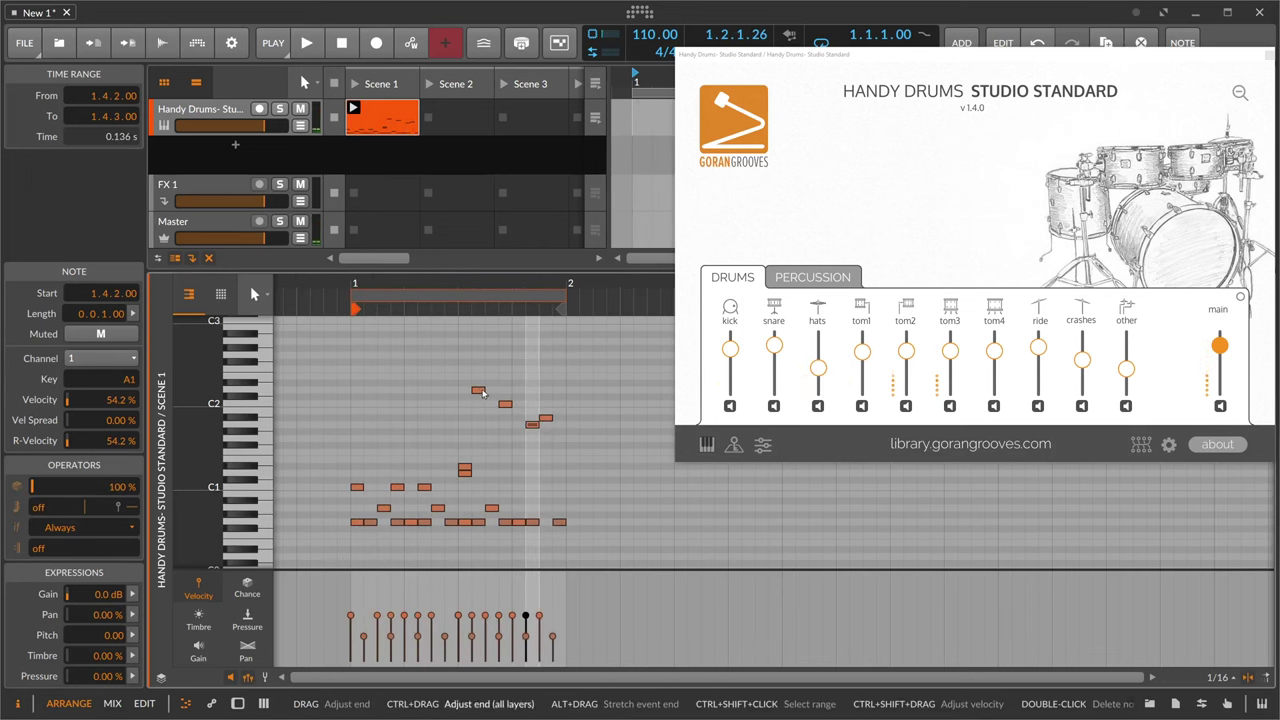
Give the D2, C2 and A1 tom-fill notes a repeat count of 4.
{"action": "left_click_drag", "start_coordinate": [478, 383], "coordinate": [520, 412]}
{"action": "left_click", "coordinate": [532, 425], "text": "ctrl"}
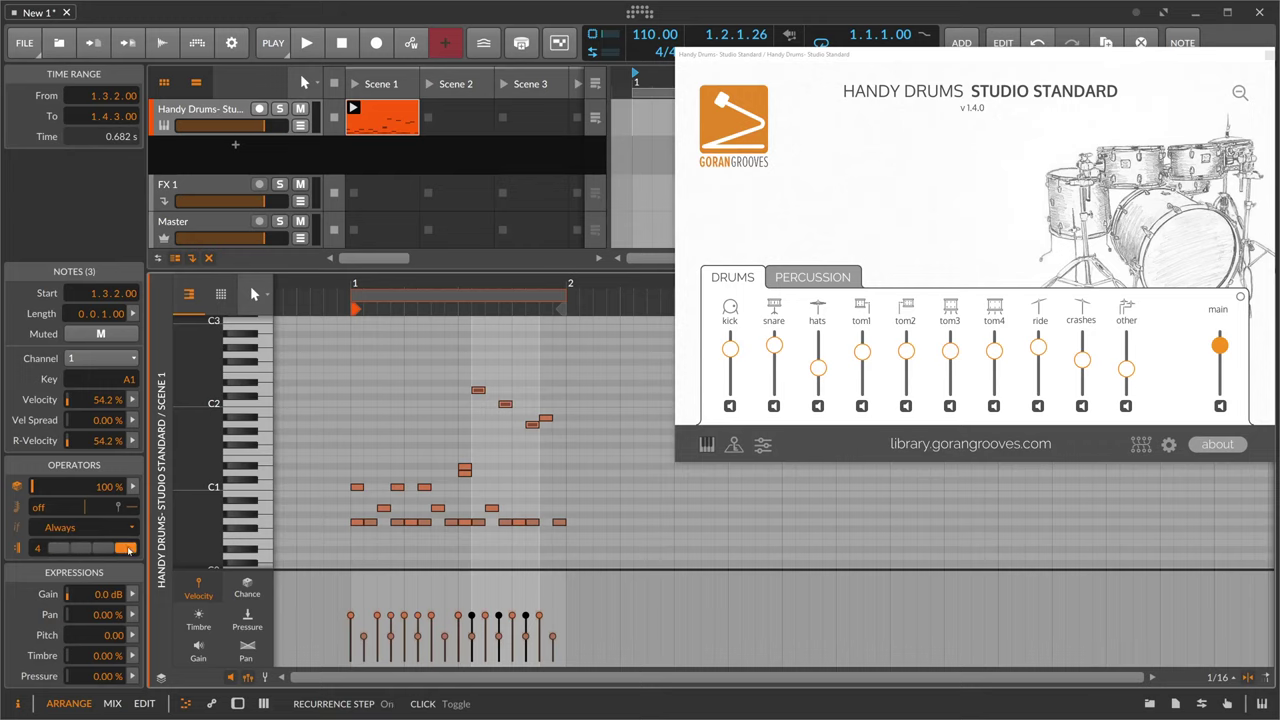
{"action": "left_click", "coordinate": [388, 423]}
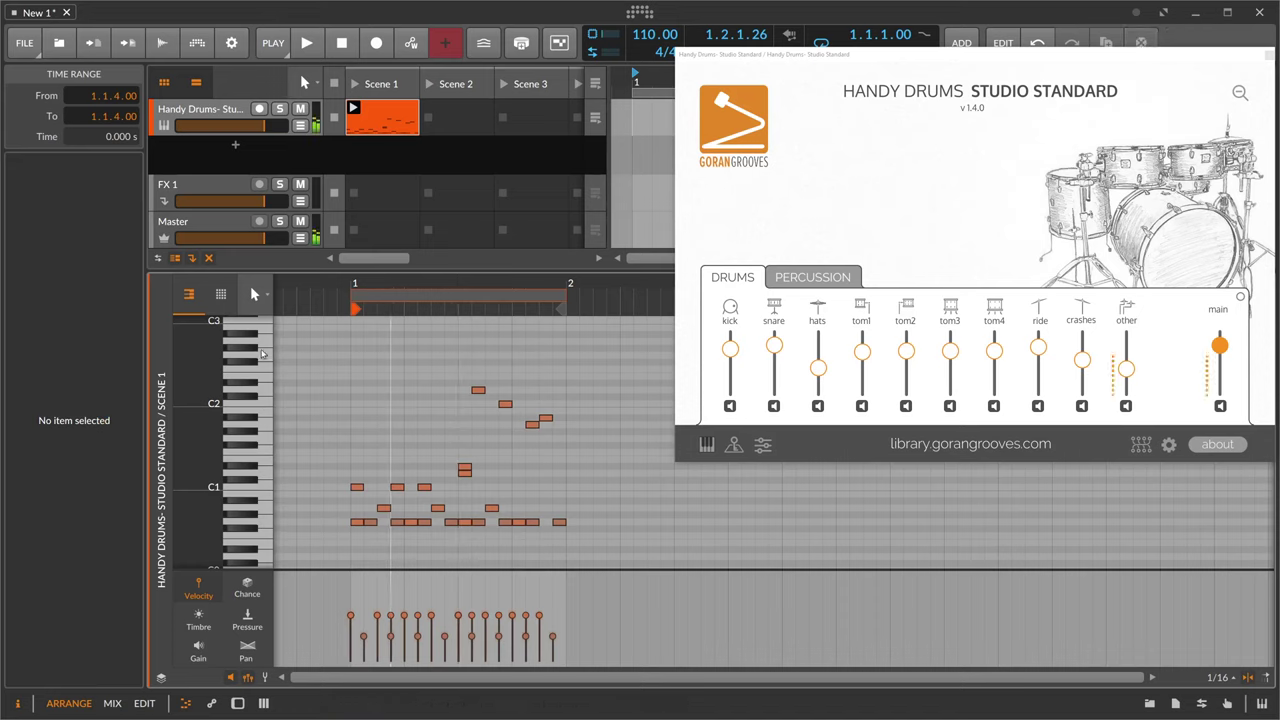
Draw a note at 1.1.1 near C3 and enable its repeats setting.
{"action": "double_click", "coordinate": [353, 340]}
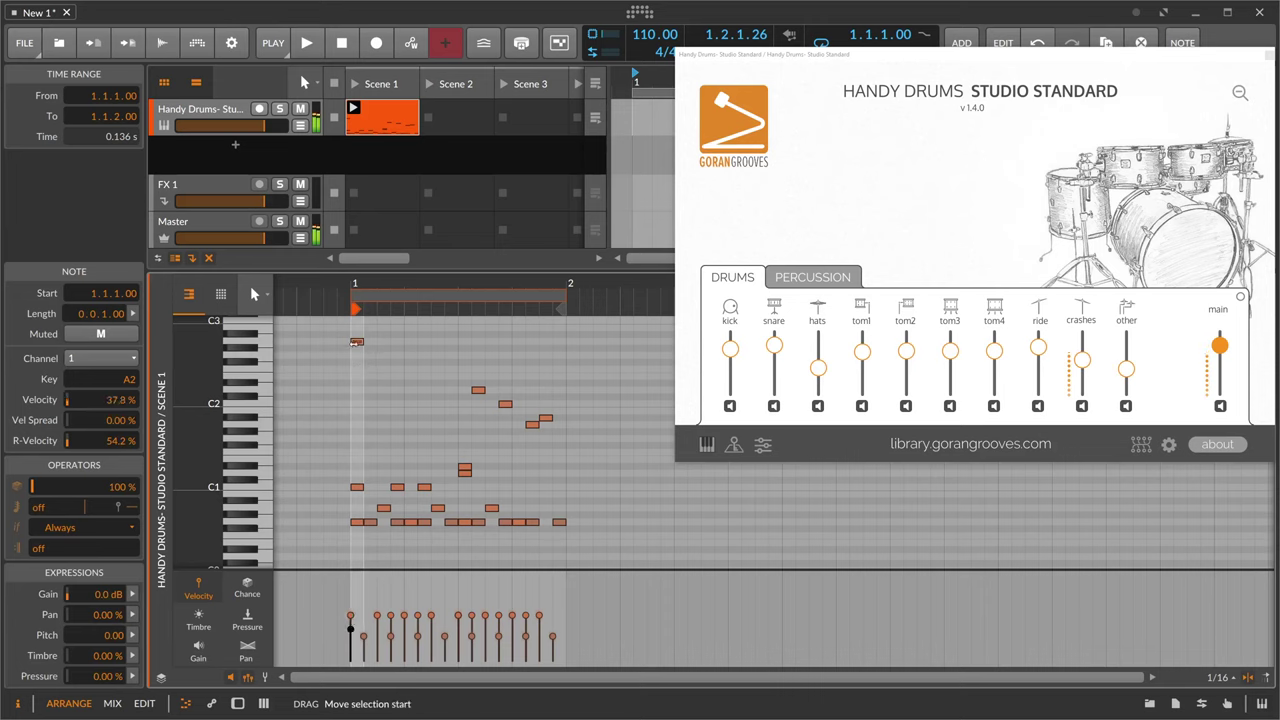
{"action": "left_click", "coordinate": [362, 356]}
{"action": "left_click", "coordinate": [356, 341]}
{"action": "left_click_drag", "start_coordinate": [70, 548], "coordinate": [70, 530]}
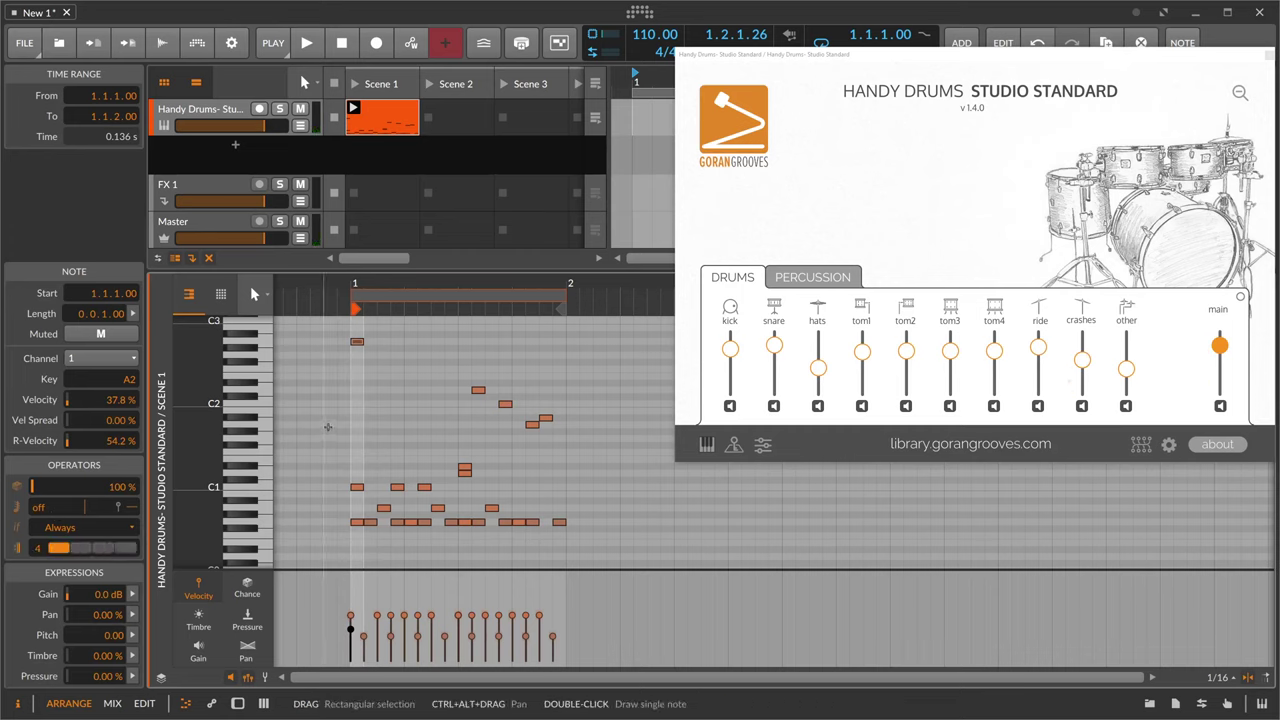
{"action": "key", "text": "space"}
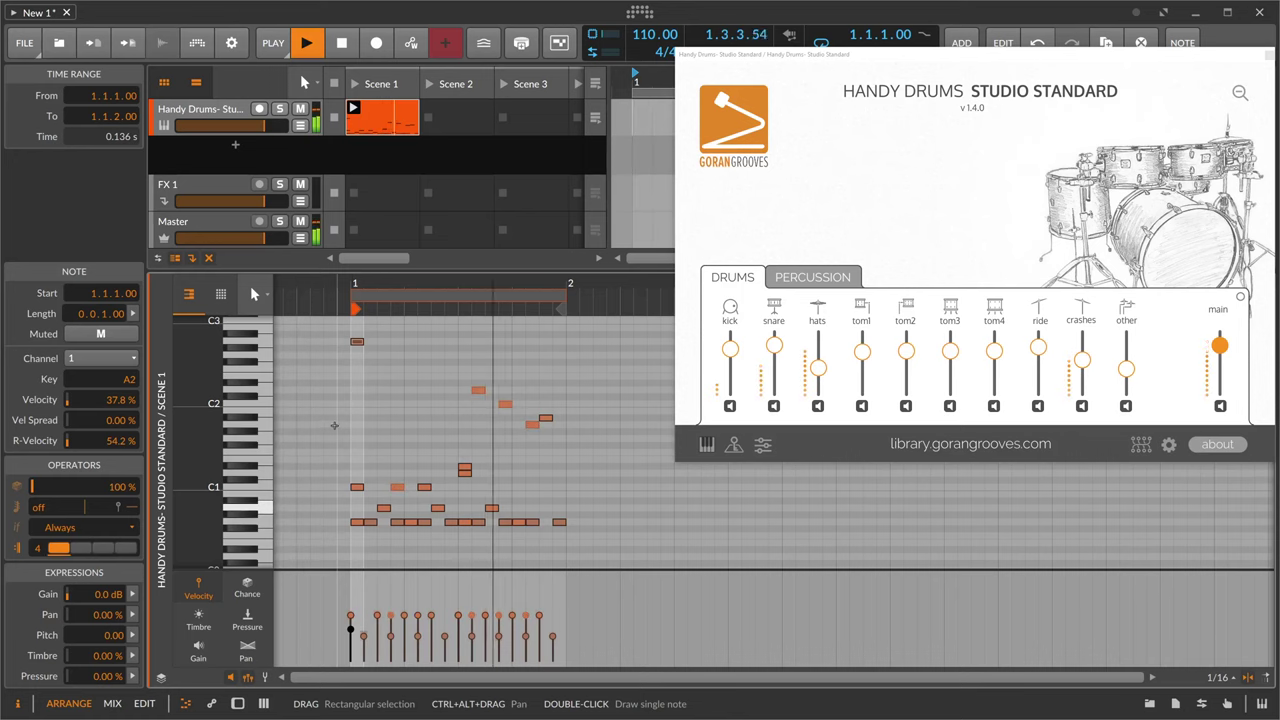
{"action": "left_click", "coordinate": [334, 427]}
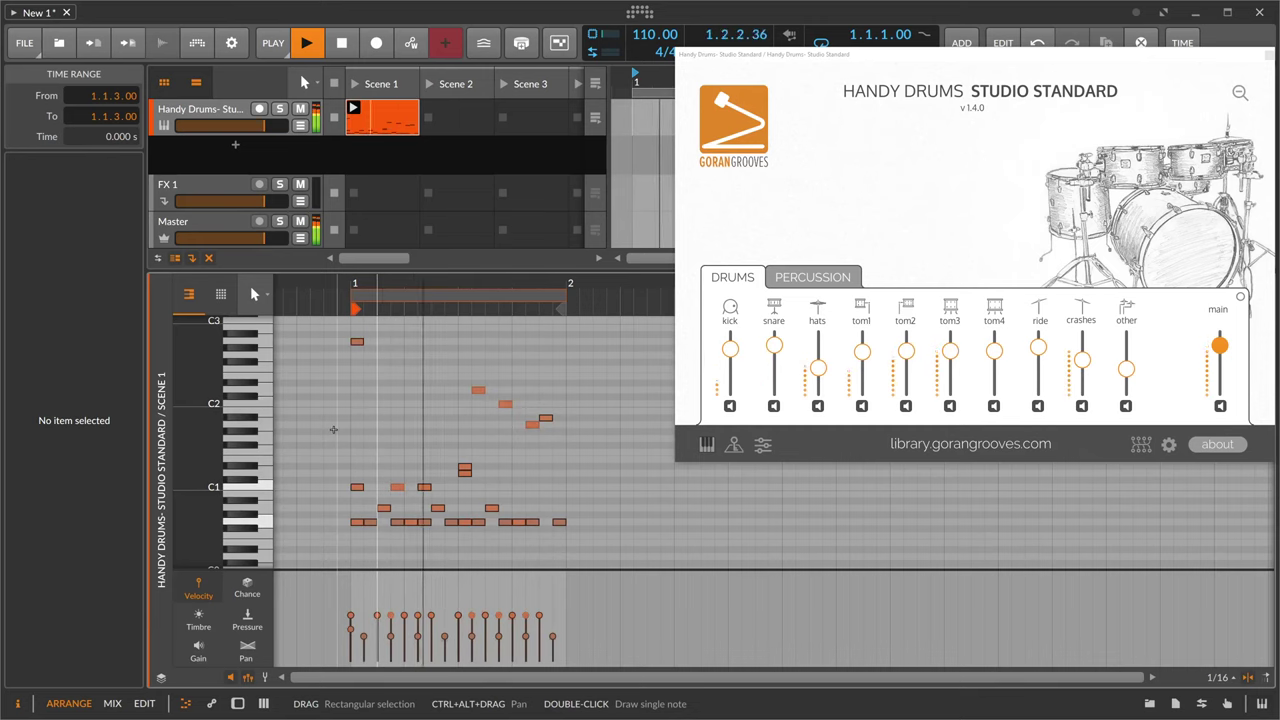
{"action": "key", "text": "space"}
Transpose the 1.1.1 note to G2 and audition the clip.
{"action": "left_click", "coordinate": [352, 343]}
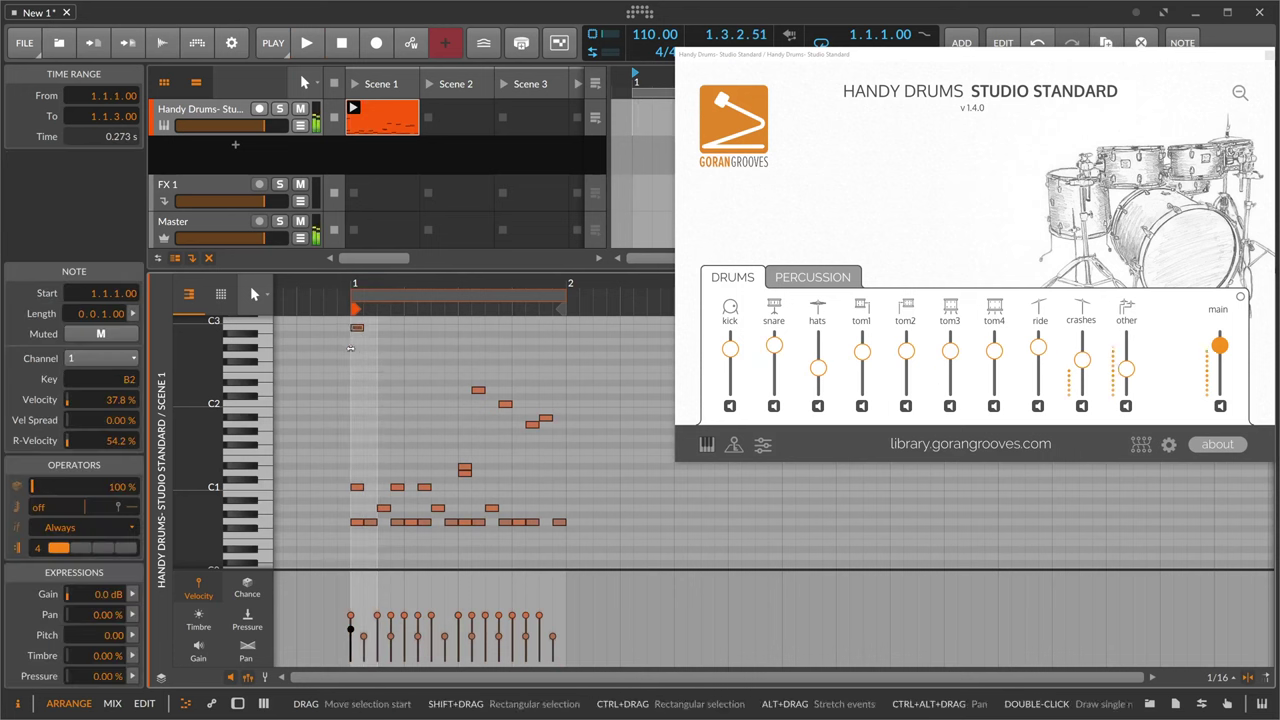
{"action": "key", "text": "Up"}
{"action": "key", "text": "Up"}
{"action": "key", "text": "Up"}
{"action": "key", "text": "Up"}
{"action": "key", "text": "Up"}
{"action": "key", "text": "Up"}
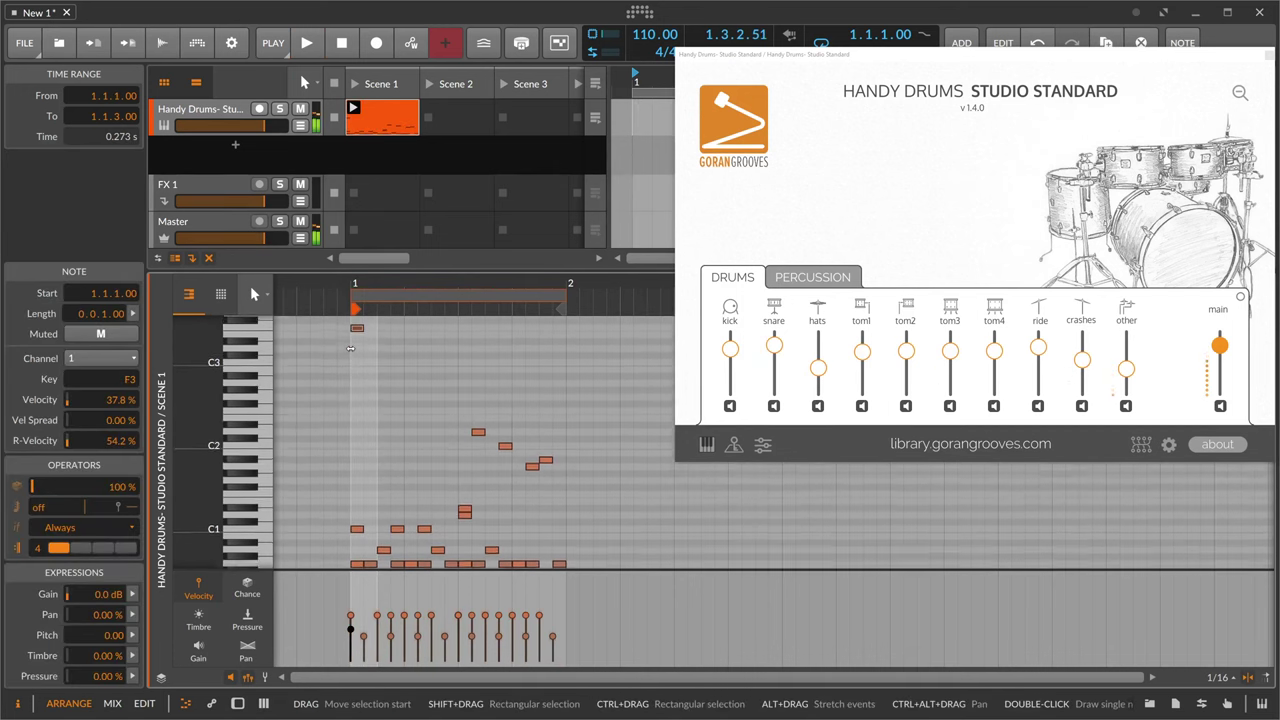
{"action": "key", "text": "Down"}
{"action": "key", "text": "Down"}
{"action": "key", "text": "Down"}
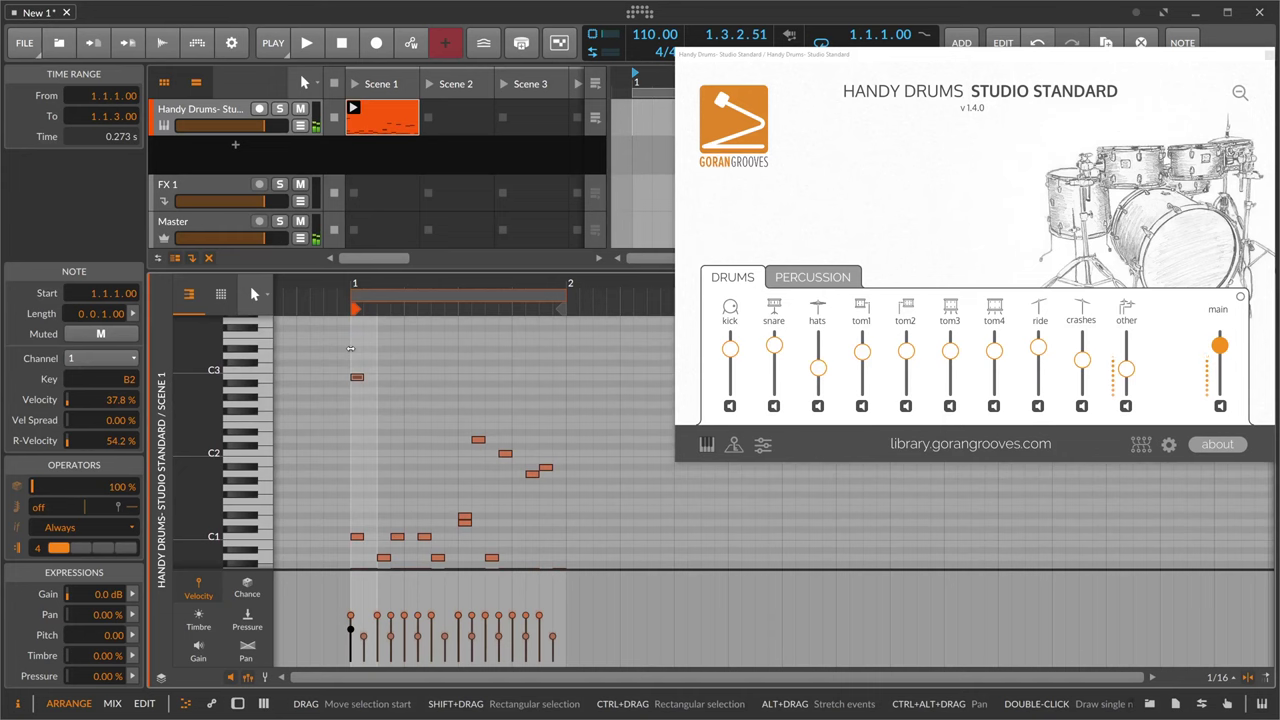
{"action": "key", "text": "space"}
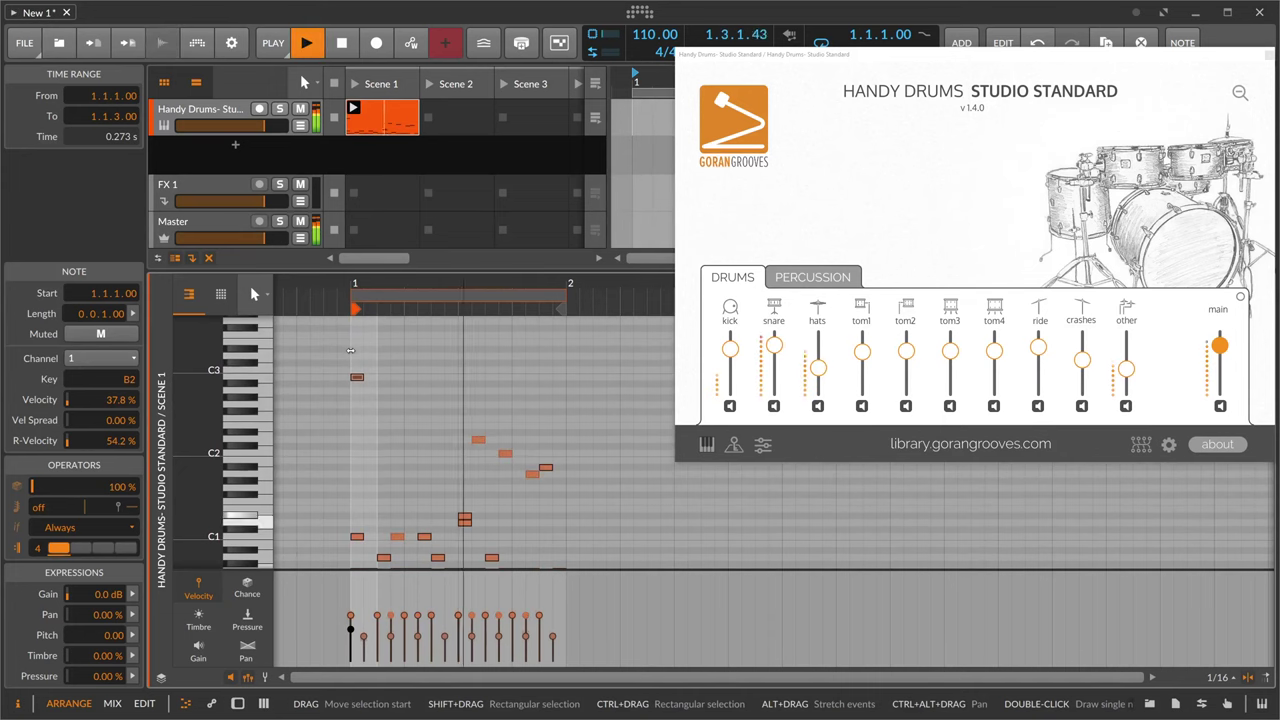
{"action": "key", "text": "space"}
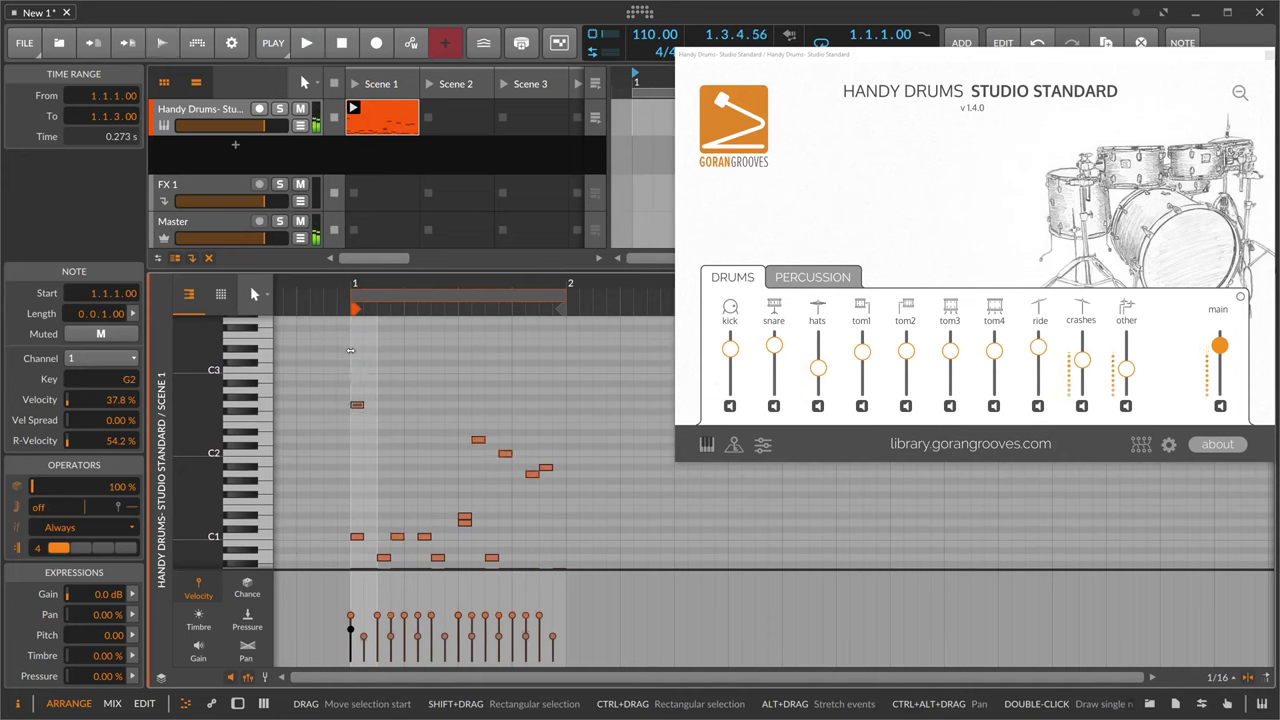
{"action": "key", "text": "space"}
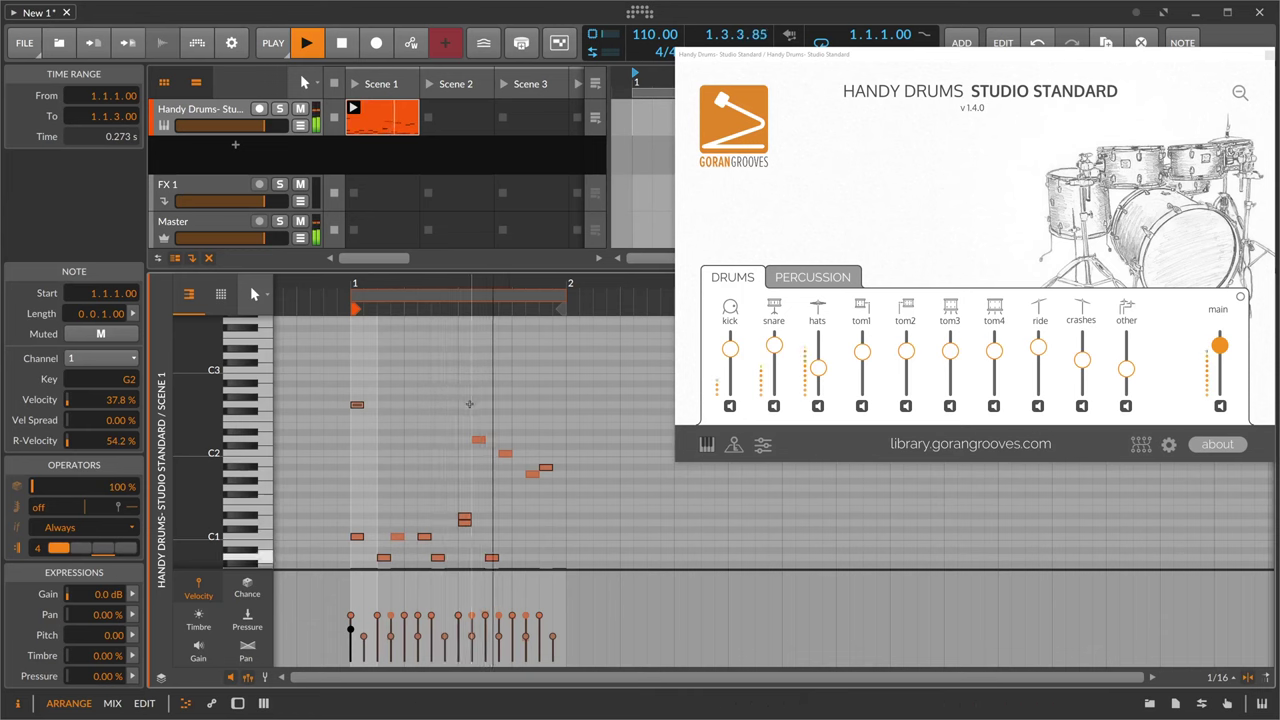
{"action": "scroll", "coordinate": [432, 422], "scroll_direction": "down", "scroll_amount": 3}
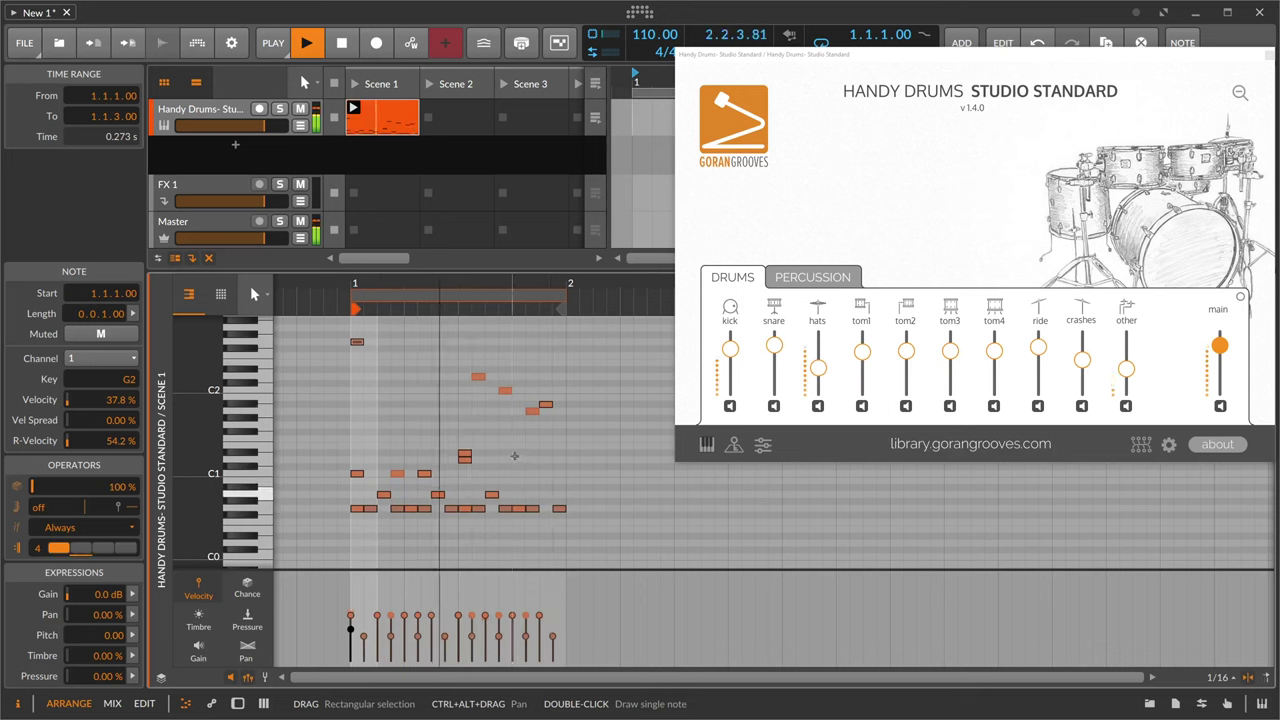
Add a D1 note and copy the D1/D#1 pair to 1.4.1.
{"action": "key", "text": "space"}
{"action": "double_click", "coordinate": [518, 432]}
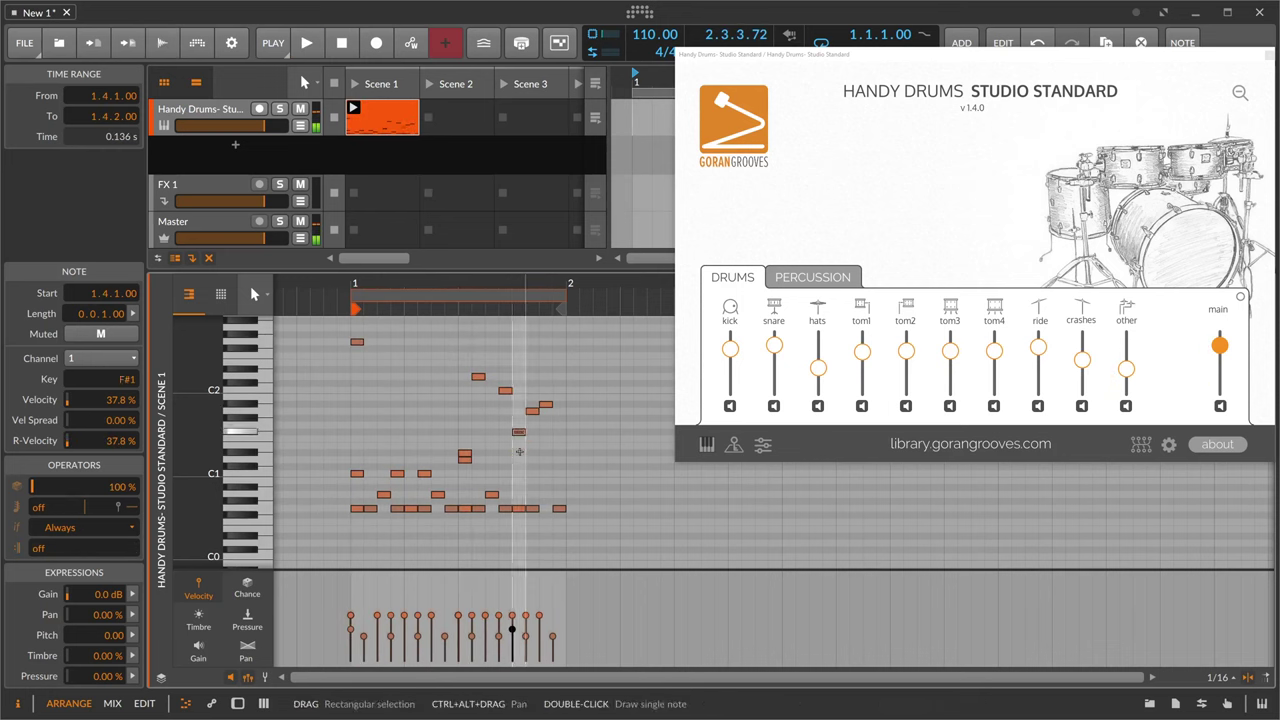
{"action": "key", "text": "Down"}
{"action": "key", "text": "Down"}
{"action": "key", "text": "Down"}
{"action": "key", "text": "Down"}
{"action": "mouse_move", "coordinate": [518, 459]}
{"action": "left_mouse_down"}
{"action": "mouse_move", "coordinate": [404, 449]}
{"action": "mouse_move", "coordinate": [420, 464]}
{"action": "mouse_move", "coordinate": [518, 457]}
{"action": "left_mouse_up"}
{"action": "left_click", "coordinate": [472, 455]}
{"action": "left_click", "coordinate": [501, 455]}
{"action": "left_click", "coordinate": [425, 430]}
{"action": "key", "text": "space"}
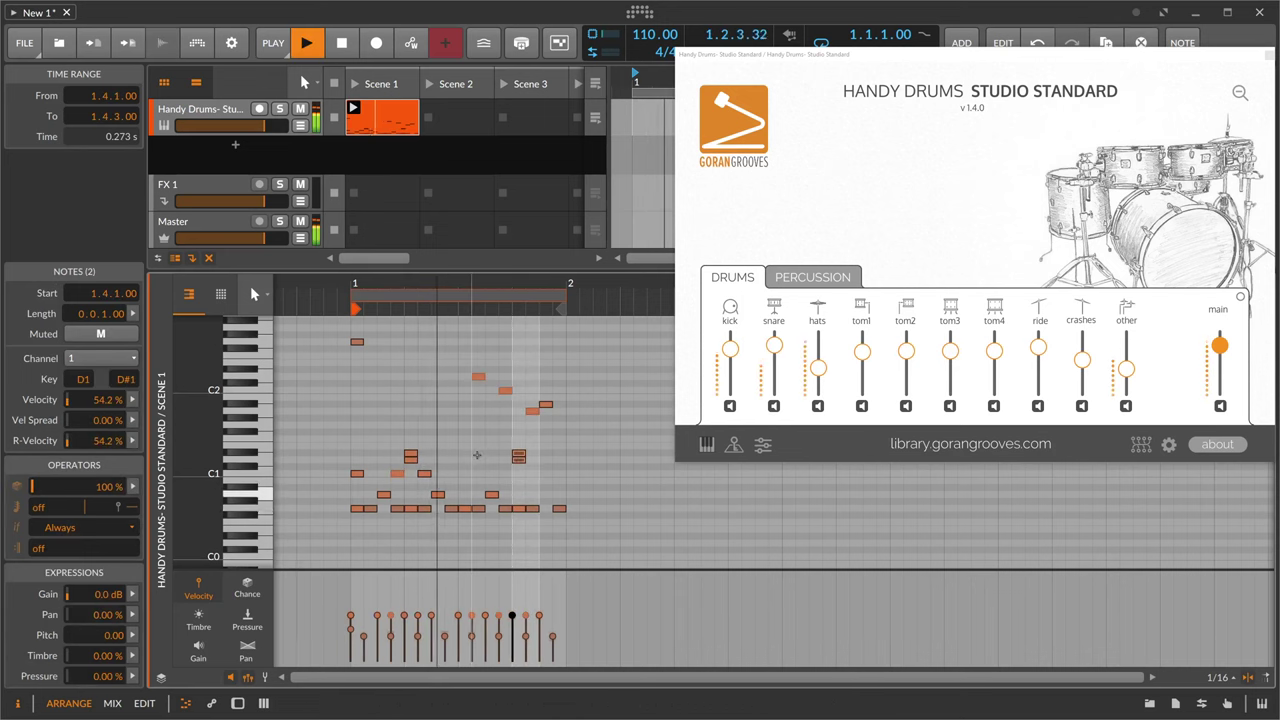
Add C1 hits at 1.2.4 and 1.3.3.
{"action": "left_click", "coordinate": [482, 476]}
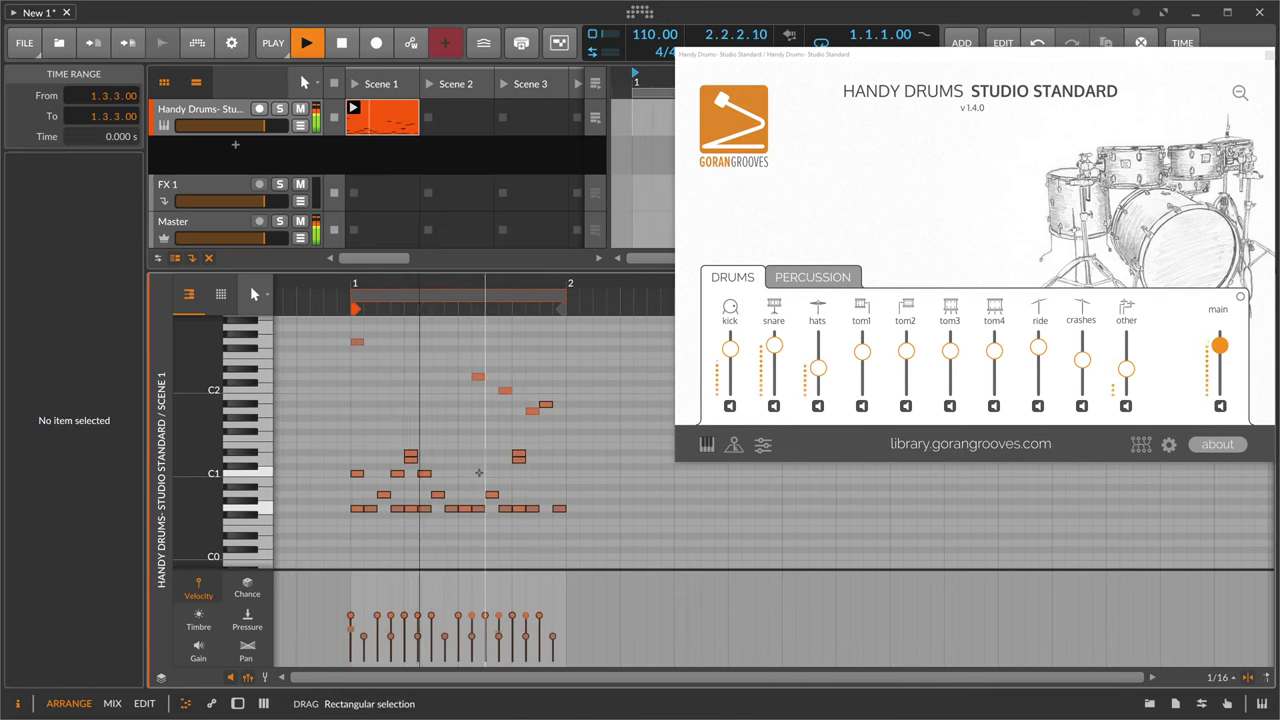
{"action": "double_click", "coordinate": [486, 474]}
{"action": "left_click_drag", "start_coordinate": [482, 477], "coordinate": [451, 474]}
{"action": "left_click", "coordinate": [455, 476]}
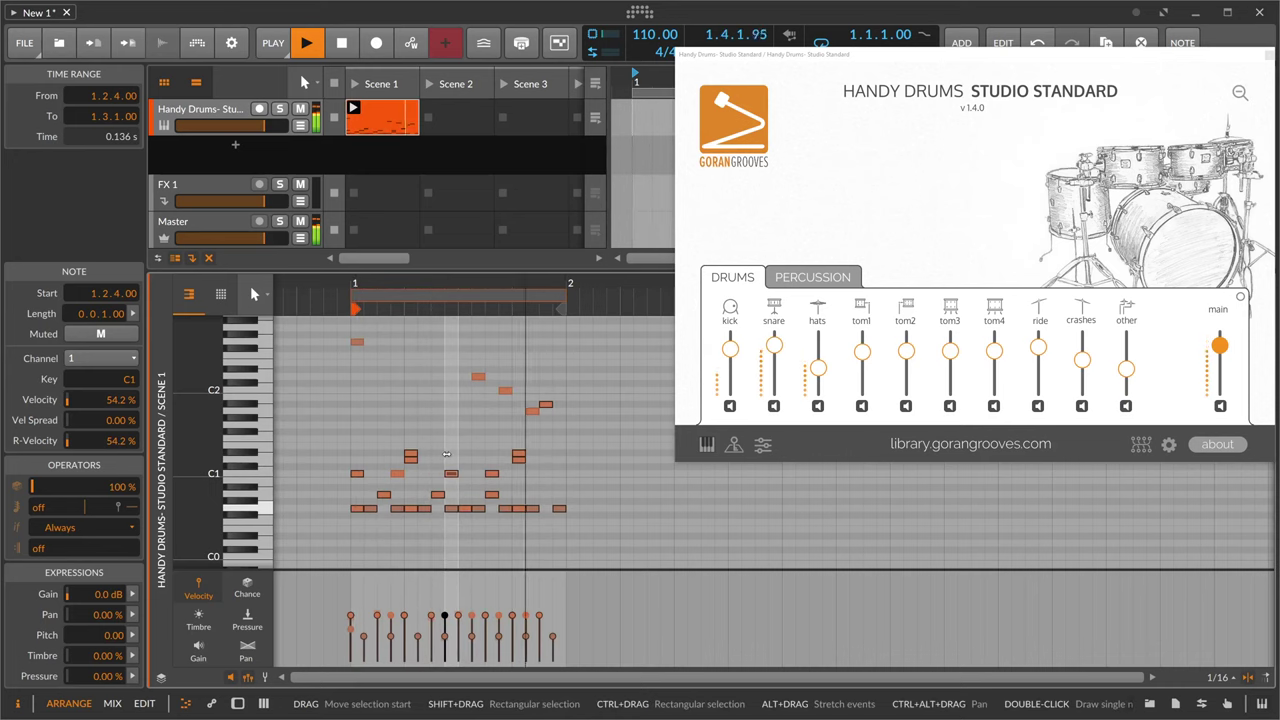
Move the D1 note from 1.2.1 to 1.2.4.
{"action": "left_click", "coordinate": [463, 454]}
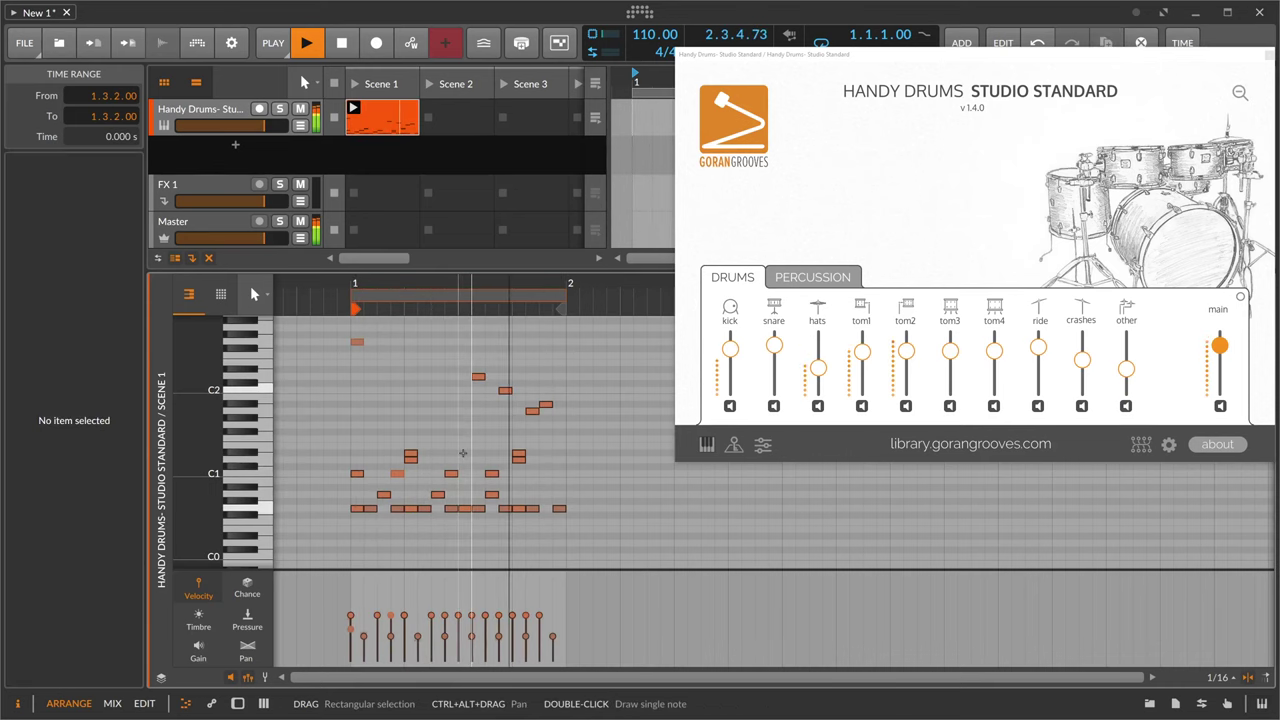
{"action": "left_click", "coordinate": [425, 460]}
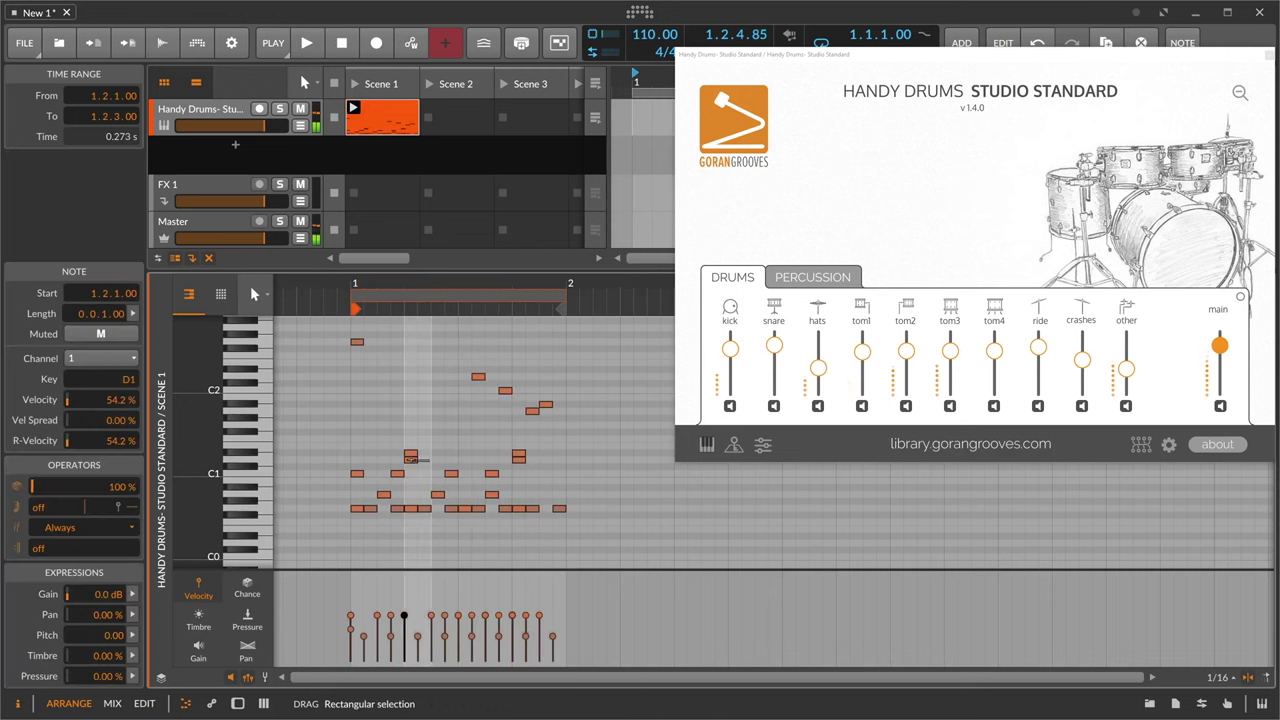
{"action": "left_click_drag", "start_coordinate": [425, 462], "coordinate": [479, 463]}
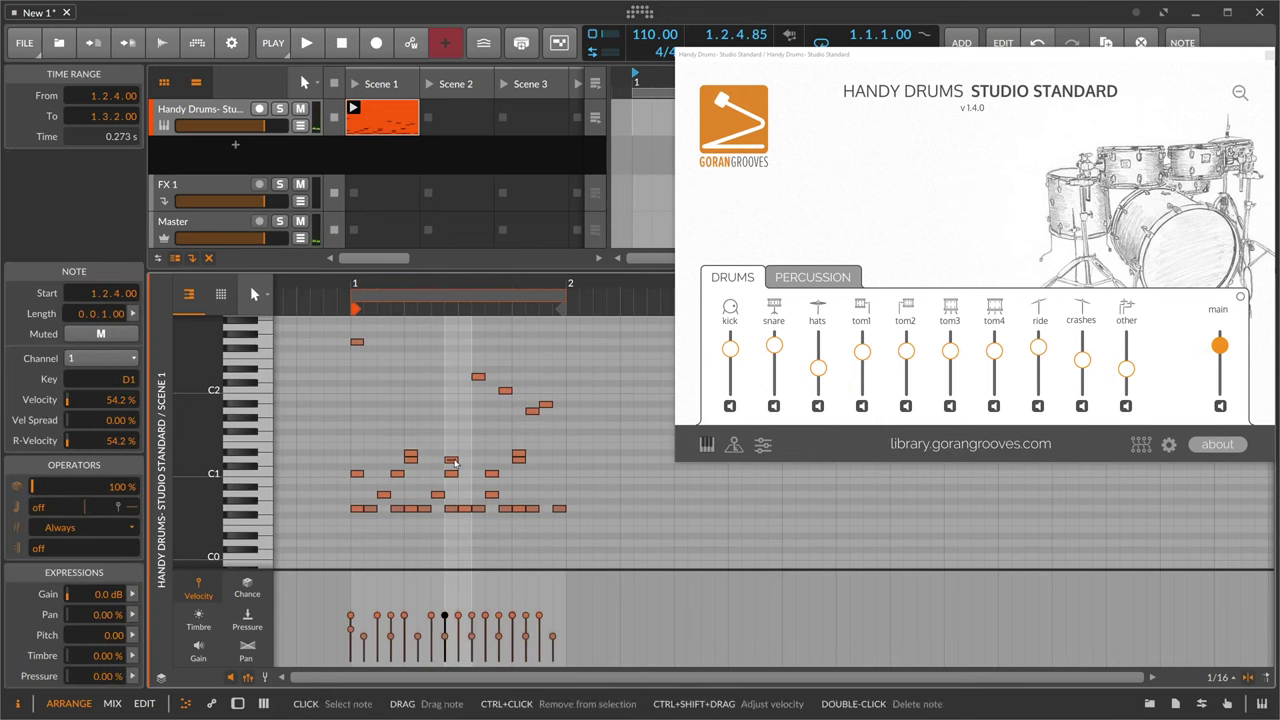
{"action": "left_click_drag", "start_coordinate": [438, 598], "coordinate": [448, 613]}
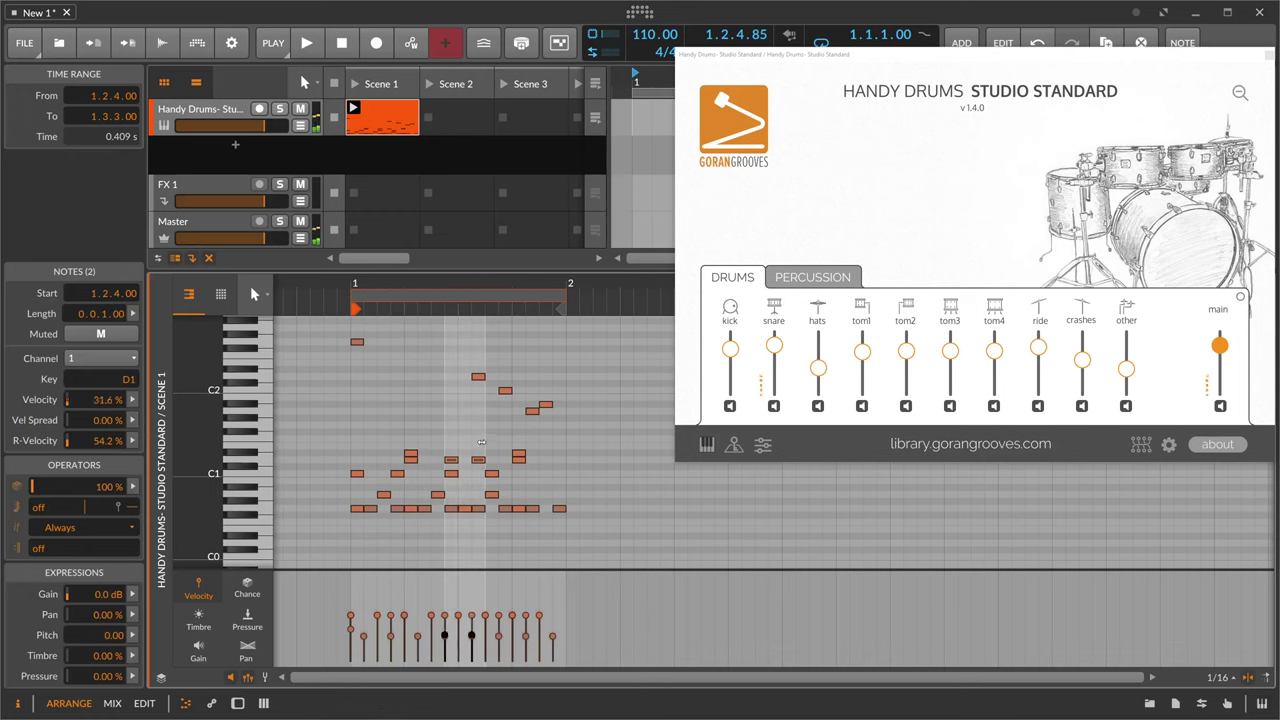
Give the two notes near 1.2.4 and 1.3.2 lower velocity and about 29.7% play chance.
{"action": "left_click", "coordinate": [478, 452]}
{"action": "left_click", "coordinate": [478, 456]}
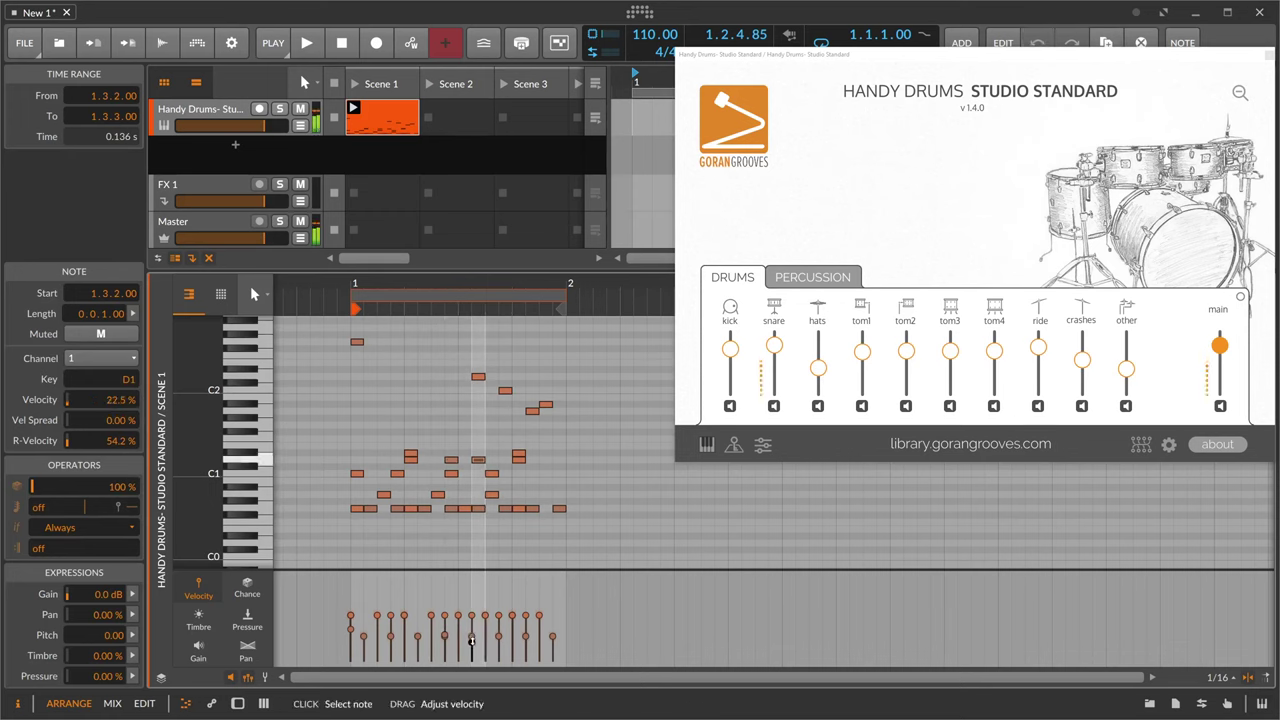
{"action": "left_click", "coordinate": [460, 452]}
{"action": "left_click_drag", "start_coordinate": [460, 452], "coordinate": [482, 463]}
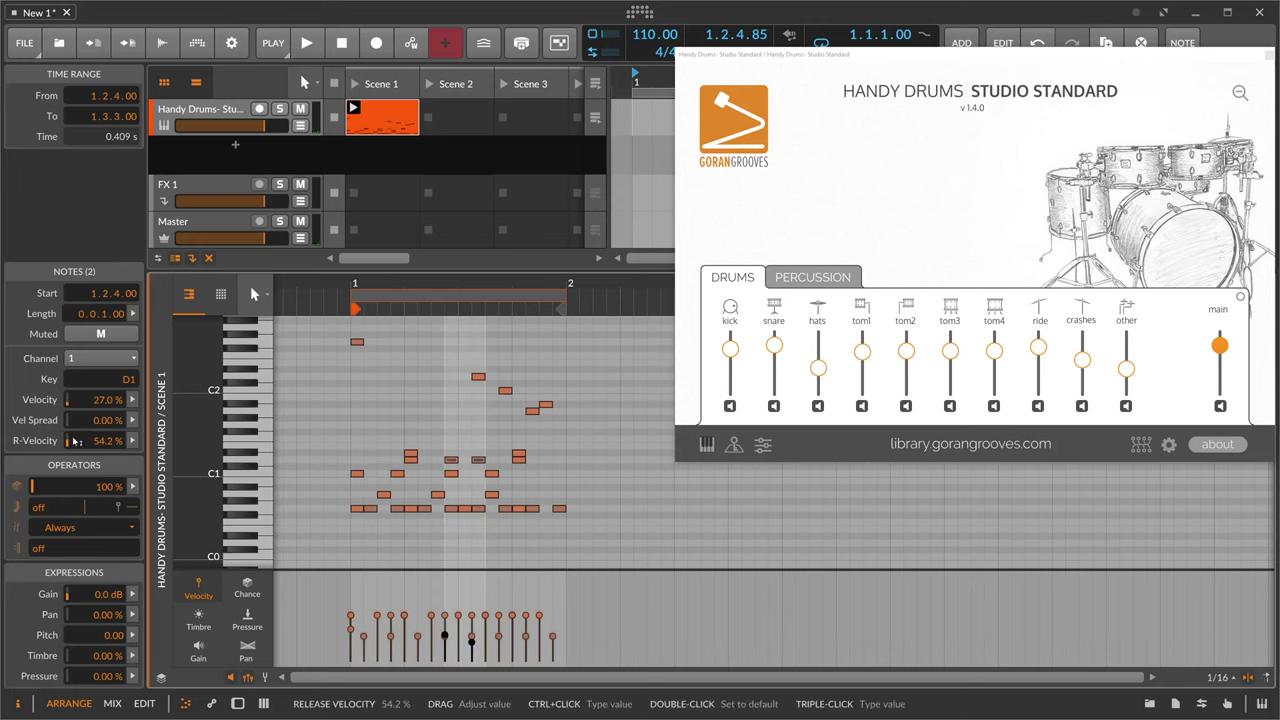
{"action": "left_click_drag", "start_coordinate": [80, 497], "coordinate": [80, 530]}
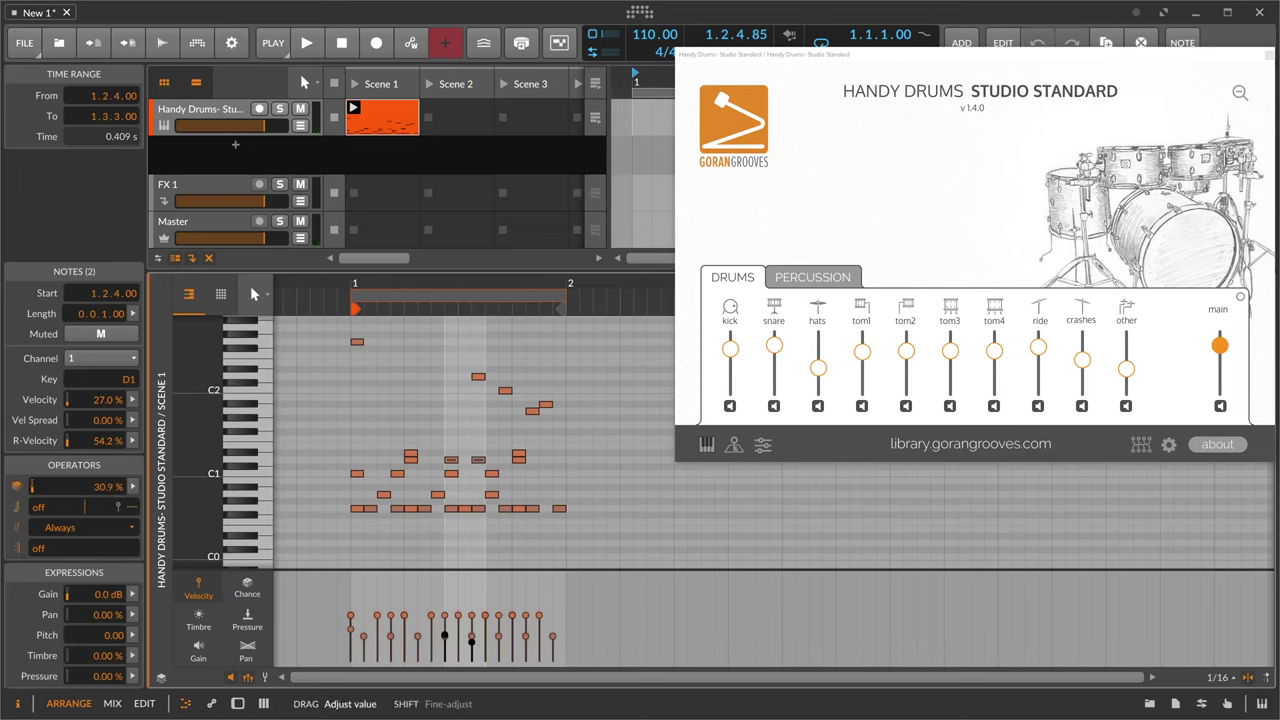
{"action": "key", "text": "space"}
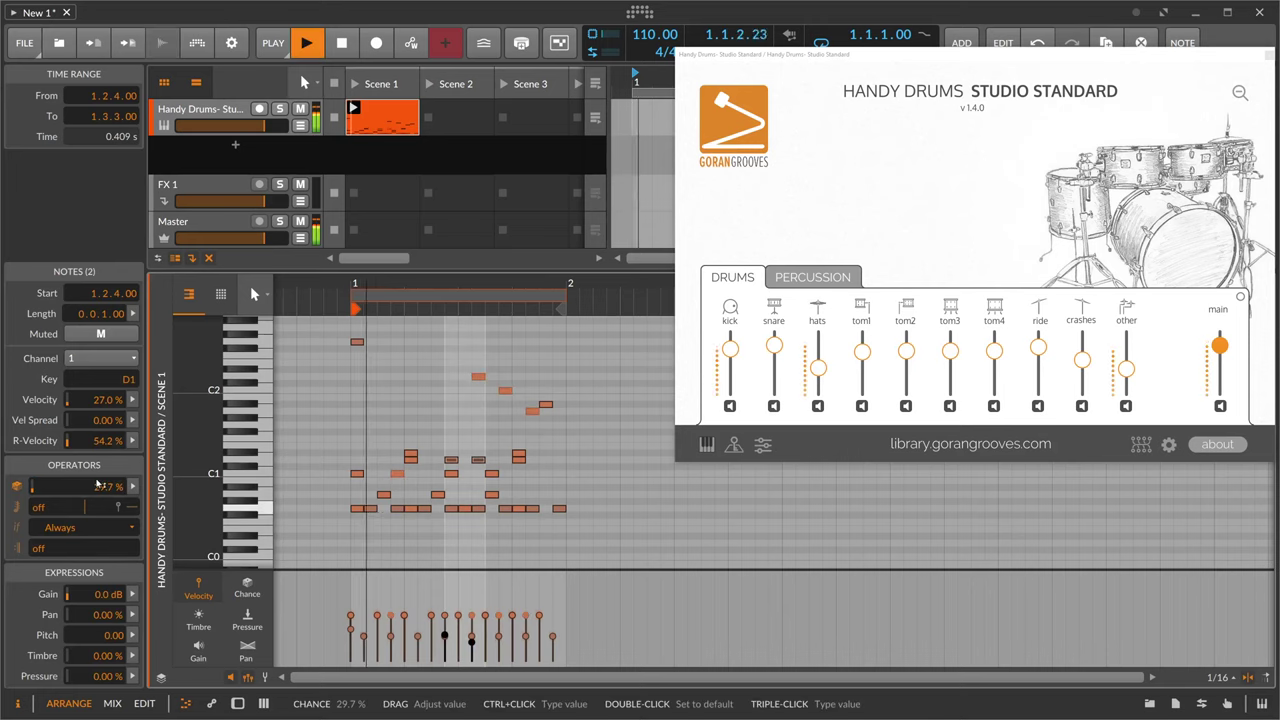
Shift the C1 note later to 1.3.1 while the clip plays.
{"action": "left_click", "coordinate": [353, 421]}
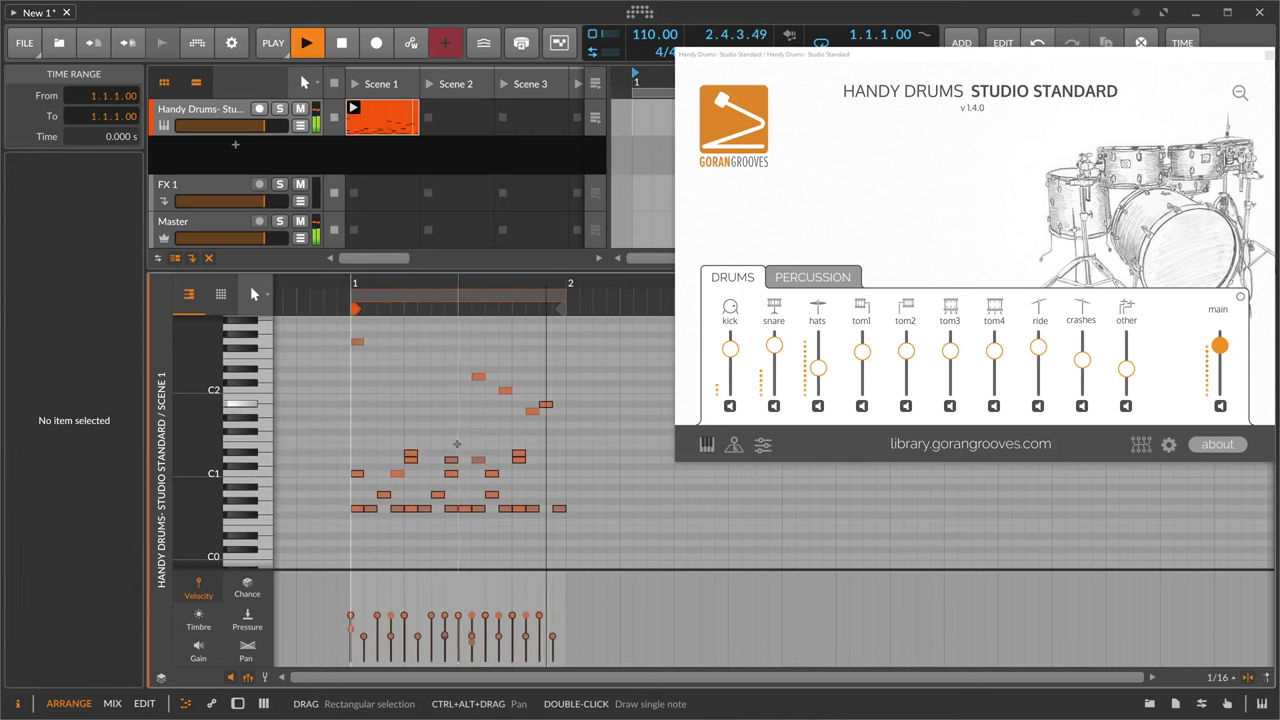
{"action": "left_click_drag", "start_coordinate": [454, 460], "coordinate": [442, 461]}
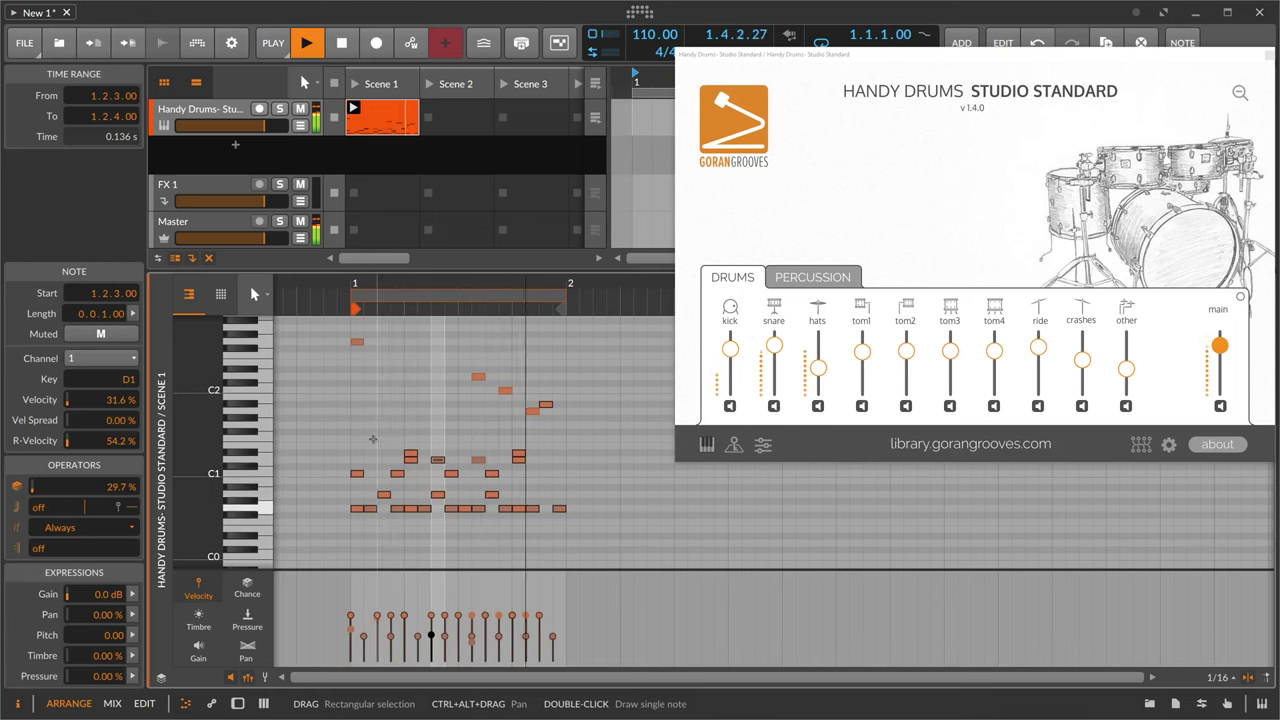
{"action": "key", "text": "Right"}
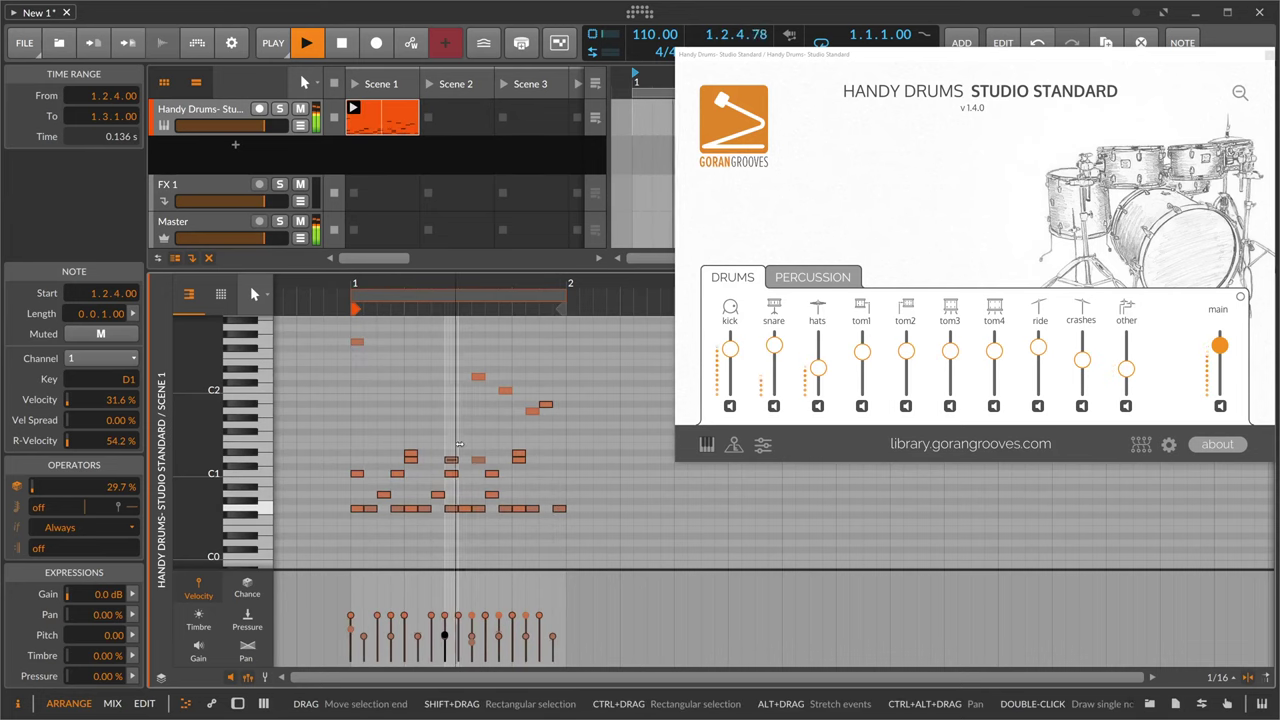
{"action": "left_click", "coordinate": [438, 485]}
{"action": "left_click", "coordinate": [438, 485]}
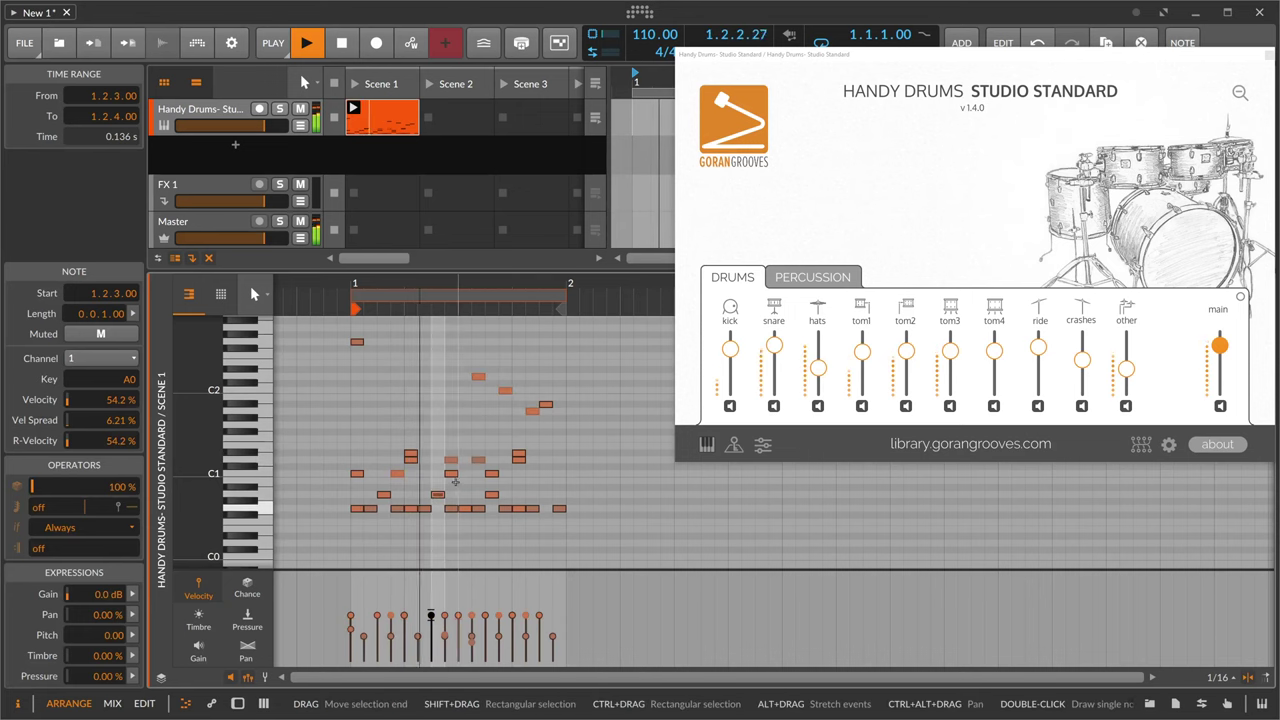
{"action": "left_click", "coordinate": [440, 478]}
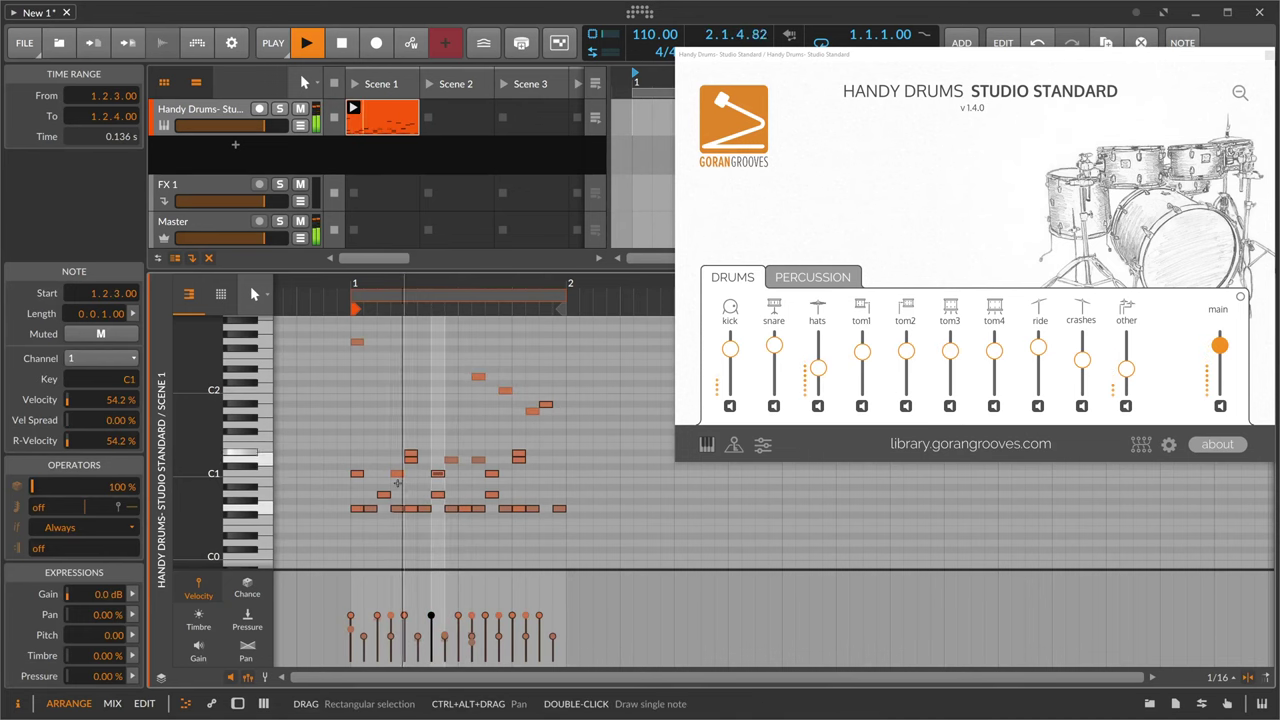
{"action": "key", "text": "Right"}
{"action": "key", "text": "Right"}
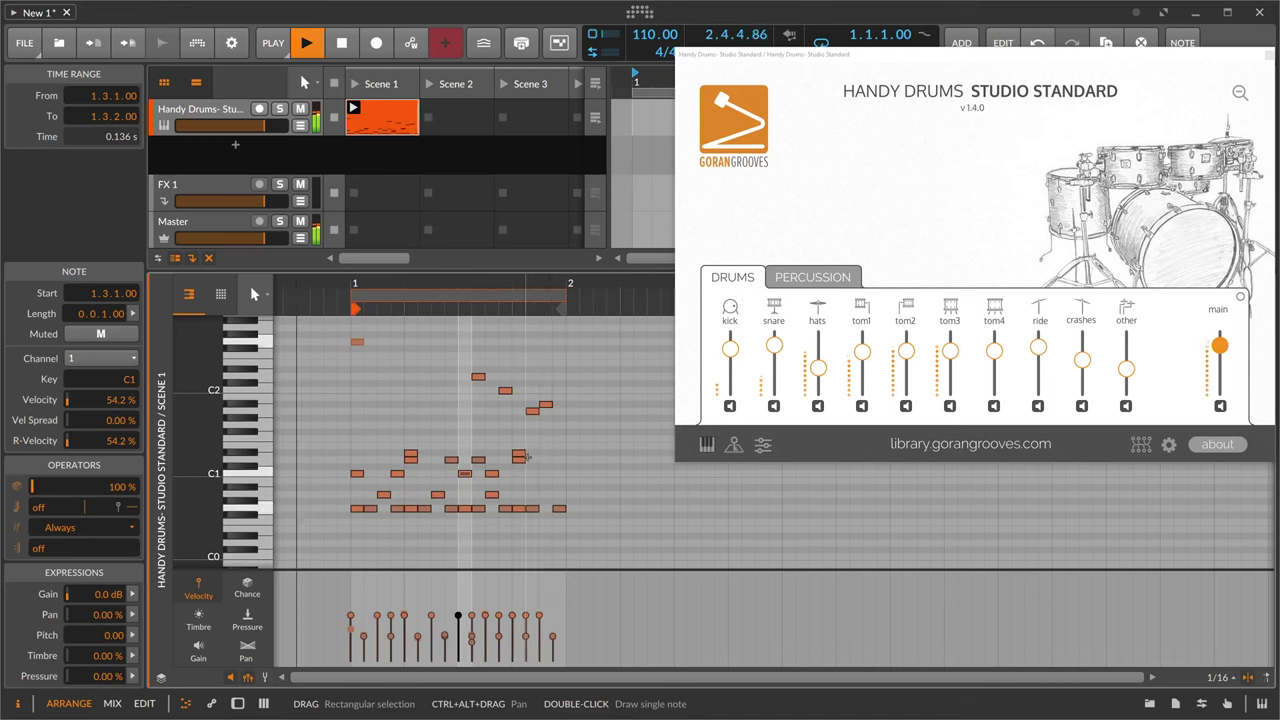
{"action": "key", "text": "space"}
Turn on groove with shuffle at about 14.6% and audition the swung clip.
{"action": "left_click", "coordinate": [273, 43]}
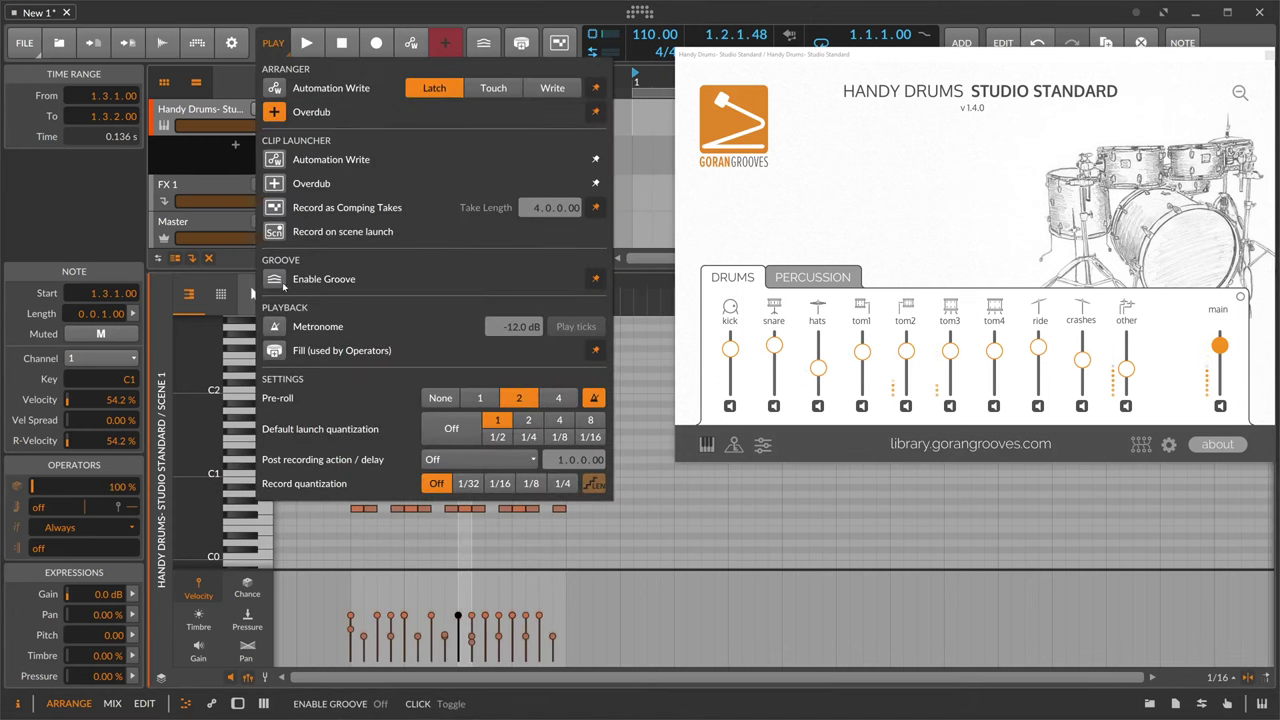
{"action": "left_click", "coordinate": [275, 280]}
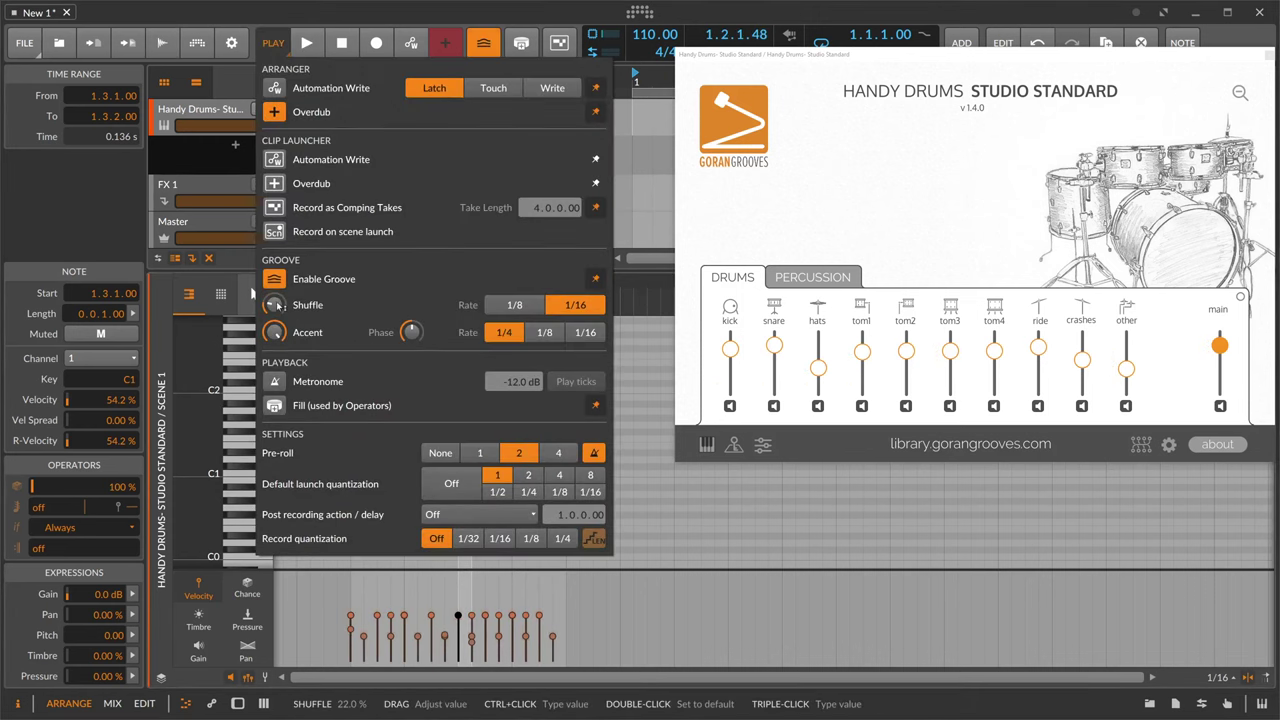
{"action": "left_click_drag", "start_coordinate": [279, 306], "coordinate": [282, 298]}
{"action": "key", "text": "space"}
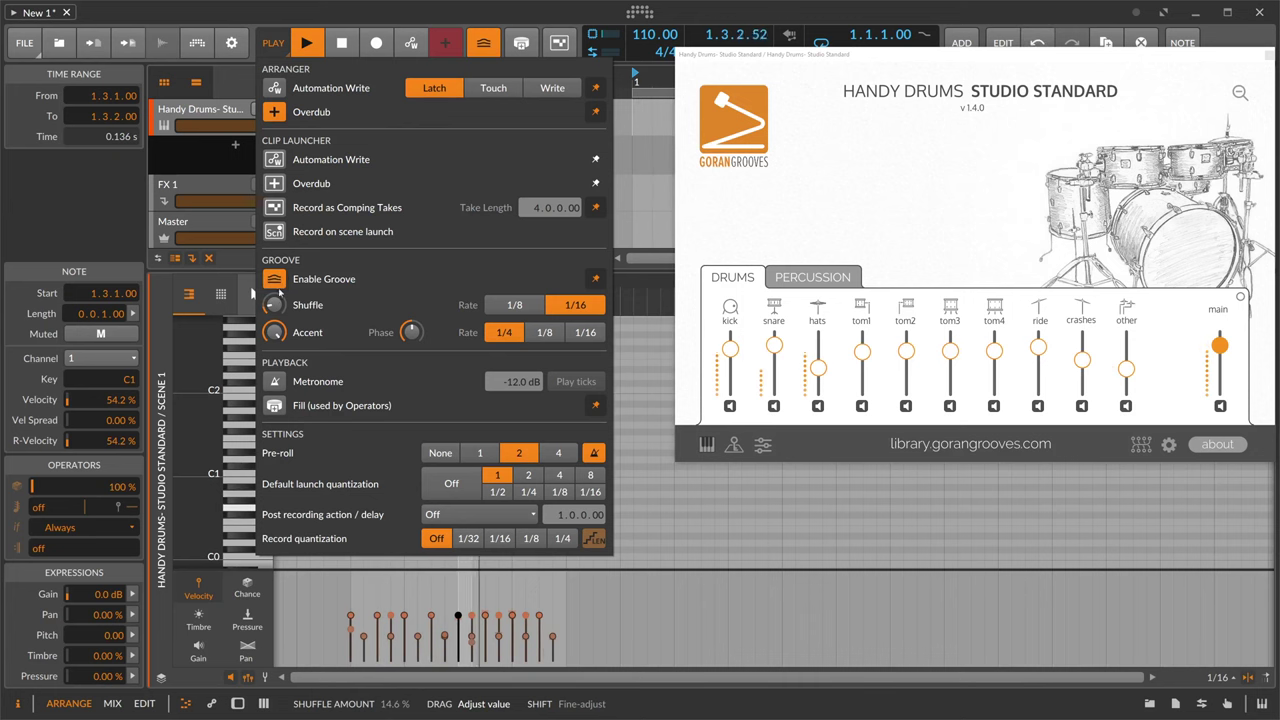
{"action": "key", "text": "Escape"}
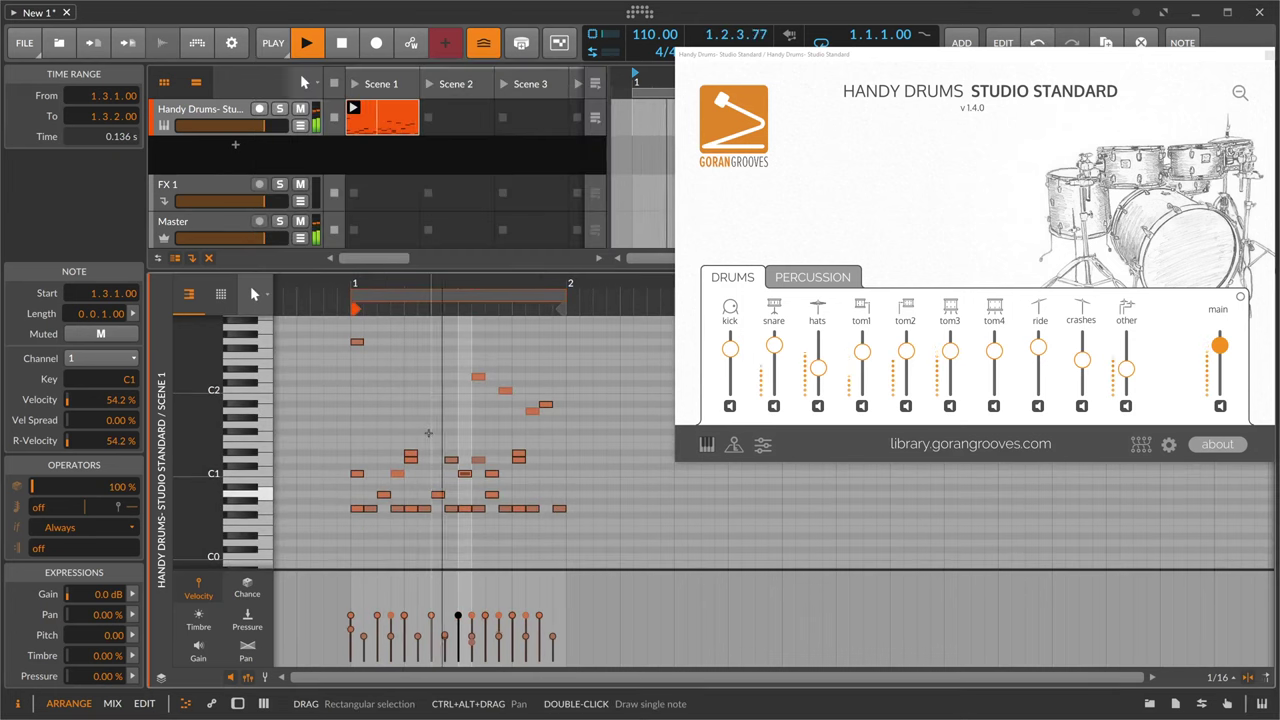
{"action": "key", "text": "space"}
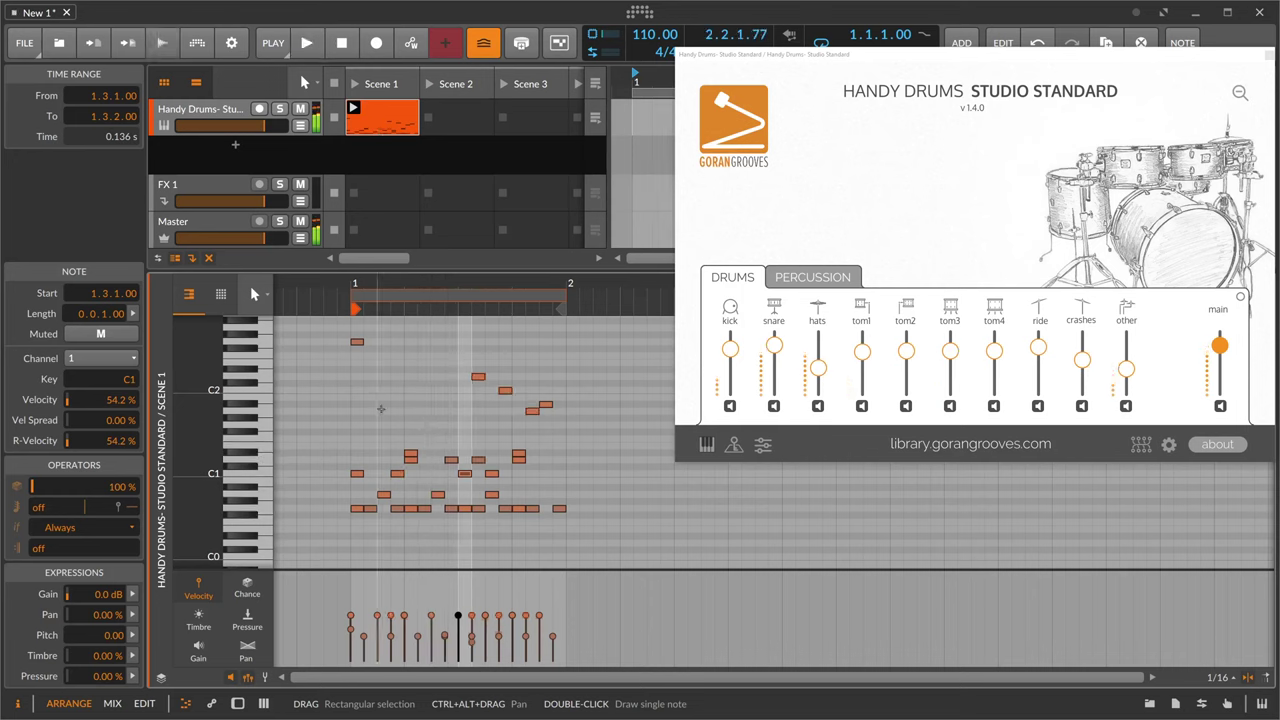
Draw a note at the start of bar 1 on the G#2 row.
{"action": "scroll", "coordinate": [381, 408], "scroll_direction": "up", "scroll_amount": 3}
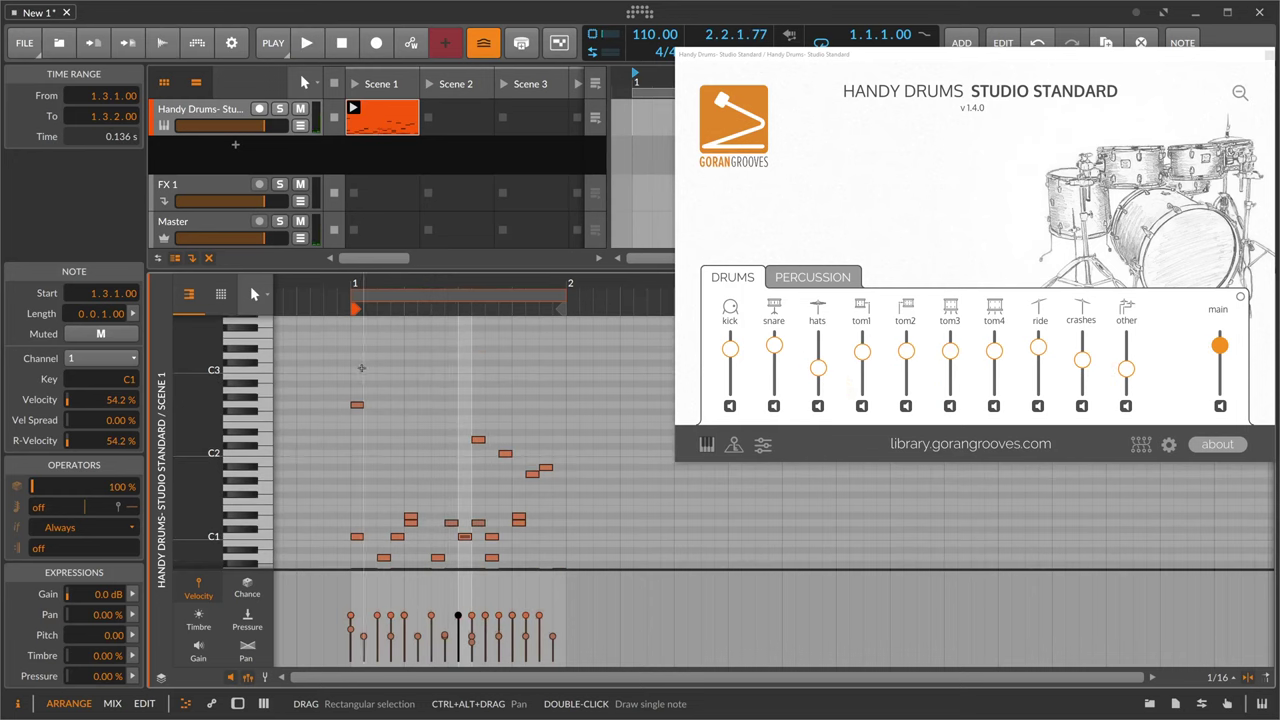
{"action": "double_click", "coordinate": [358, 357]}
{"action": "key", "text": "Up"}
{"action": "key", "text": "Up"}
{"action": "key", "text": "Up"}
{"action": "key", "text": "Up"}
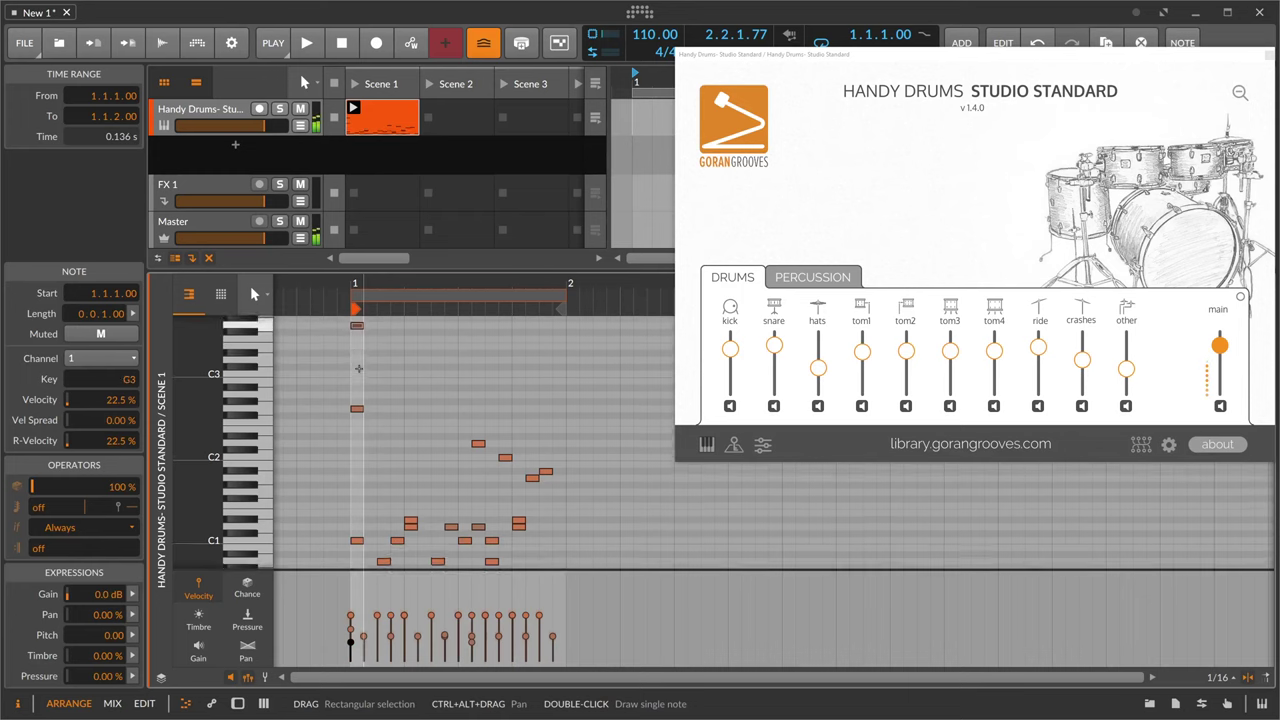
{"action": "key", "text": "Down"}
{"action": "key", "text": "Down"}
{"action": "key", "text": "Down"}
{"action": "key", "text": "Down"}
{"action": "key", "text": "Down"}
{"action": "key", "text": "Down"}
{"action": "key", "text": "Down"}
{"action": "key", "text": "Down"}
{"action": "key", "text": "Down"}
{"action": "key", "text": "Down"}
{"action": "key", "text": "Down"}
{"action": "key", "text": "Down"}
{"action": "key", "text": "Down"}
{"action": "key", "text": "Down"}
{"action": "key", "text": "Down"}
{"action": "key", "text": "Down"}
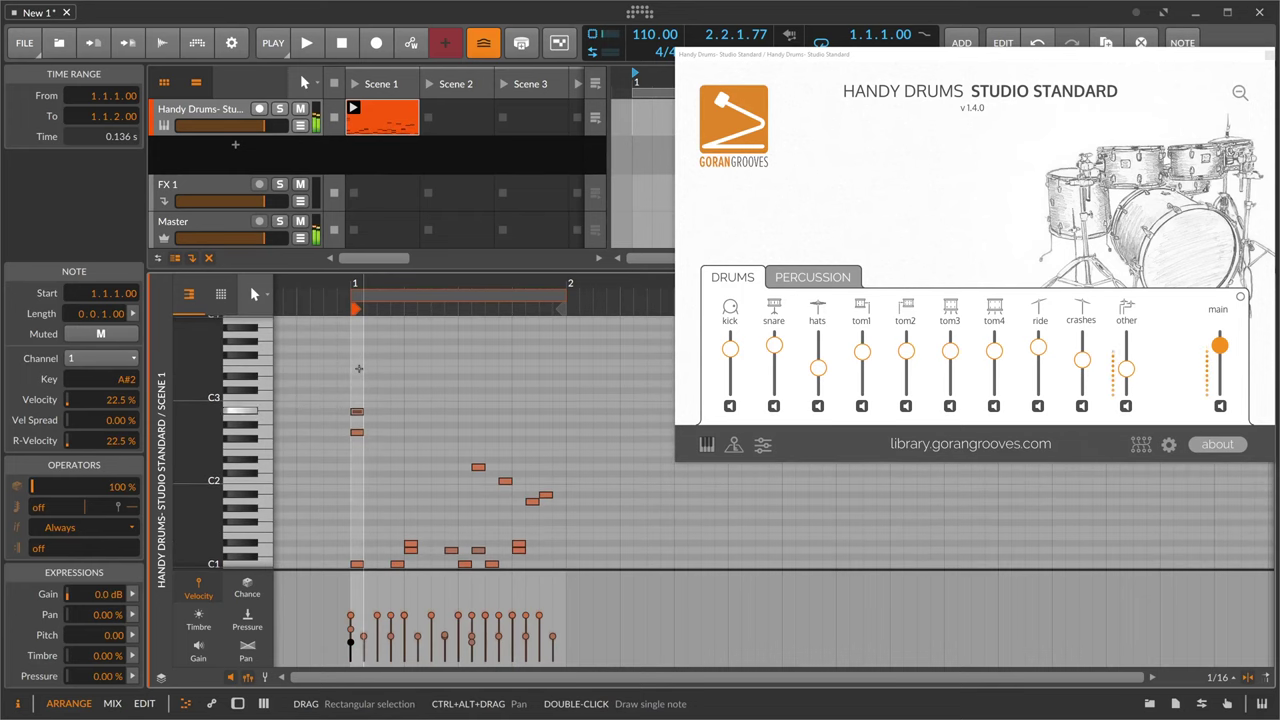
{"action": "key", "text": "Up"}
{"action": "key", "text": "Up"}
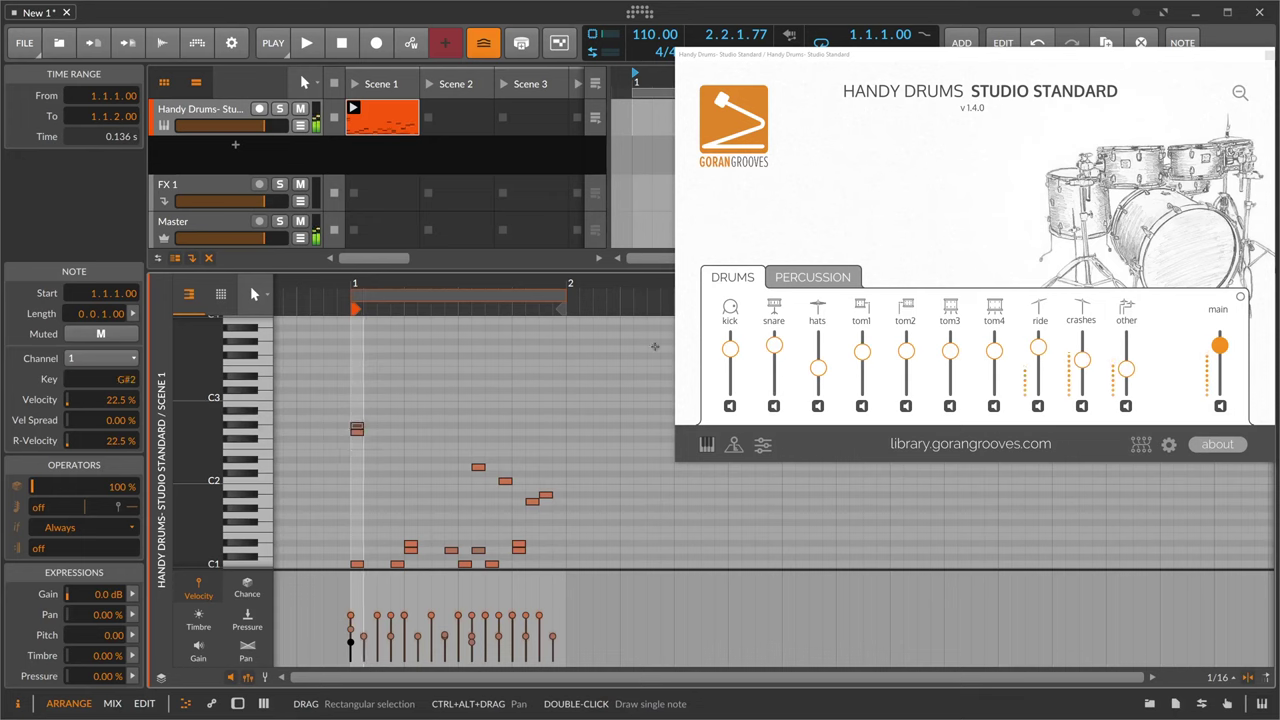
Add a G#2 hit on beat 2 and duplicate both onto beats 3 and 4.
{"action": "double_click", "coordinate": [398, 427]}
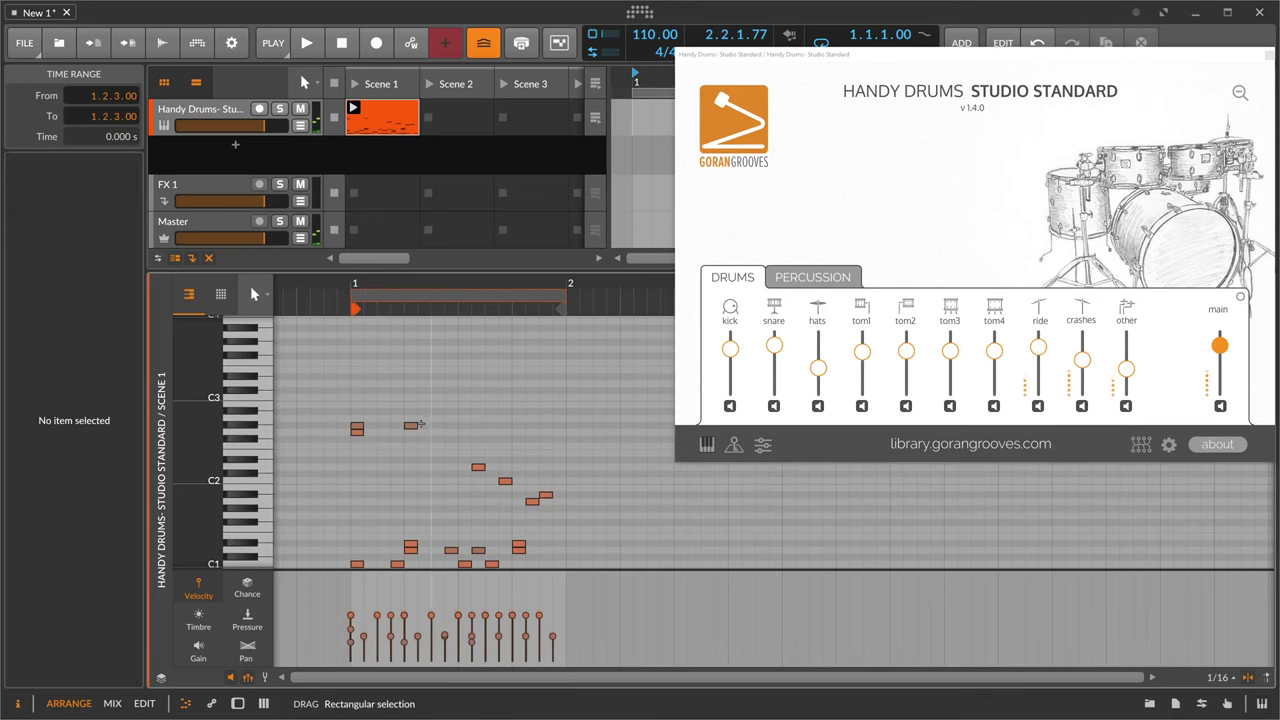
{"action": "left_click", "coordinate": [383, 440]}
{"action": "left_click_drag", "start_coordinate": [351, 420], "coordinate": [454, 428]}
{"action": "key", "text": "ctrl+d"}
{"action": "key", "text": "space"}
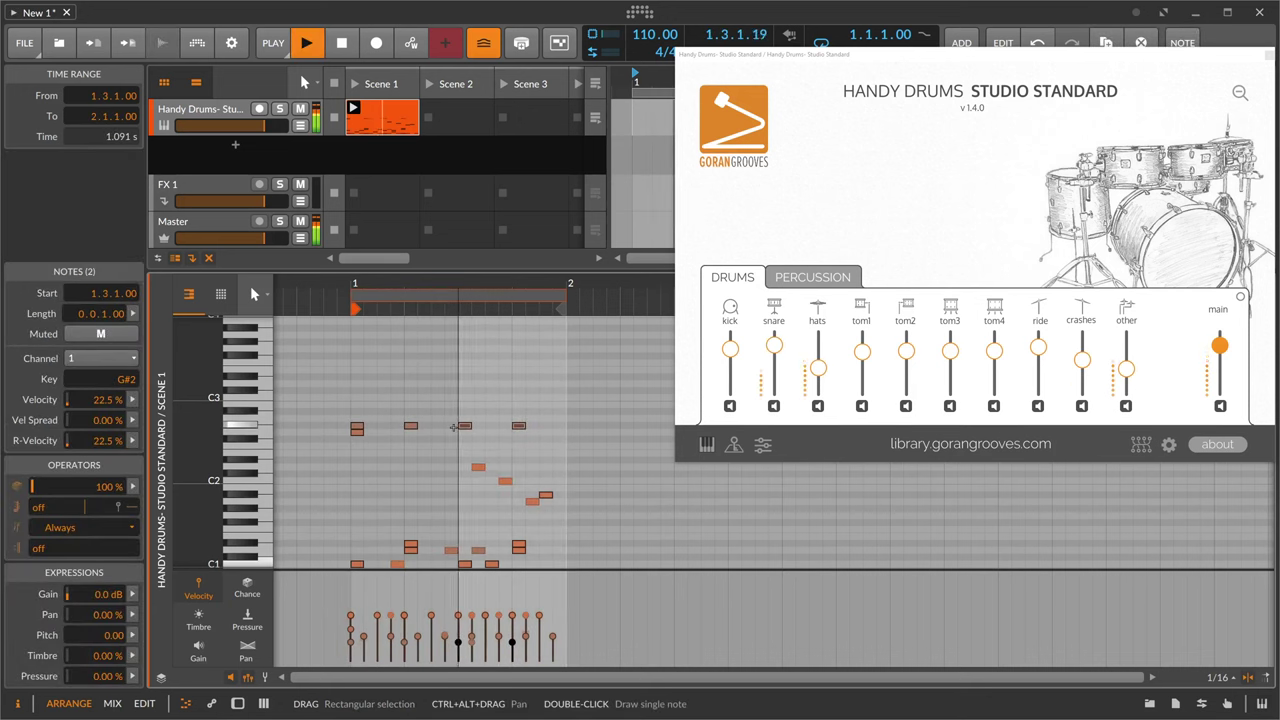
Select all four G#2 hits and raise their velocity slightly.
{"action": "left_click_drag", "start_coordinate": [557, 422], "coordinate": [352, 425]}
{"action": "key", "text": "space"}
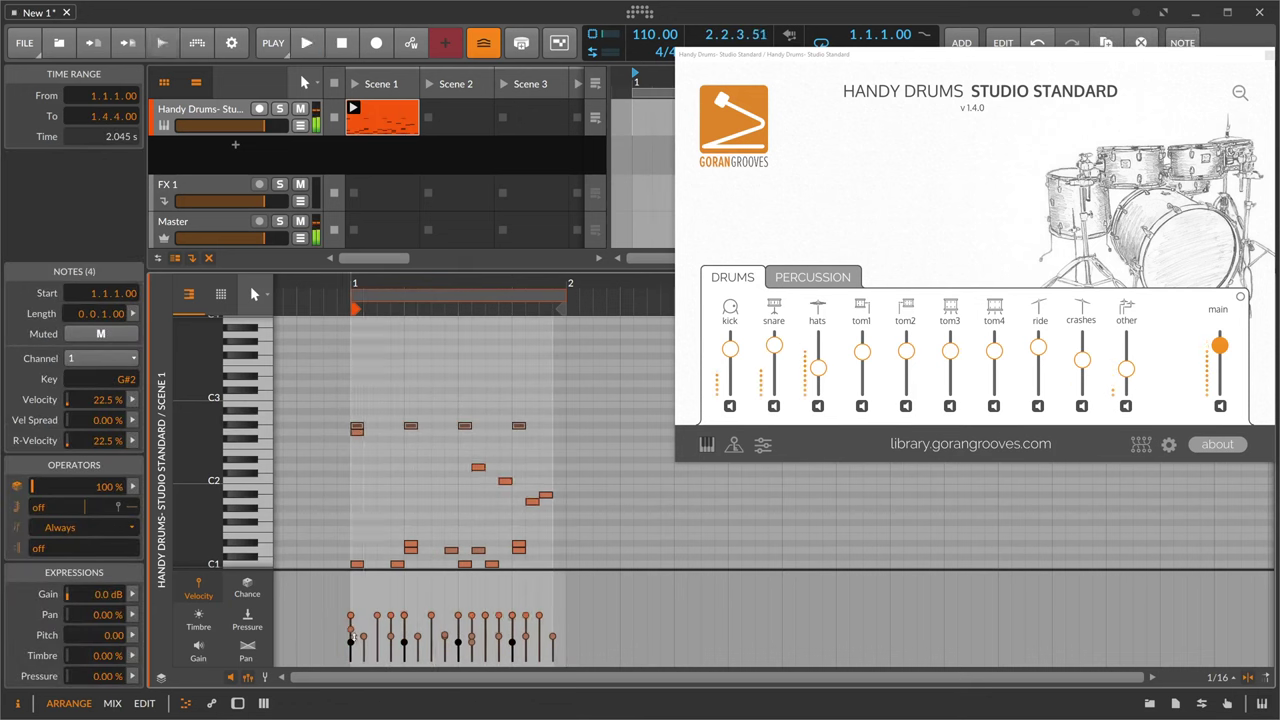
{"action": "left_click_drag", "start_coordinate": [350, 627], "coordinate": [351, 623]}
{"action": "key", "text": "space"}
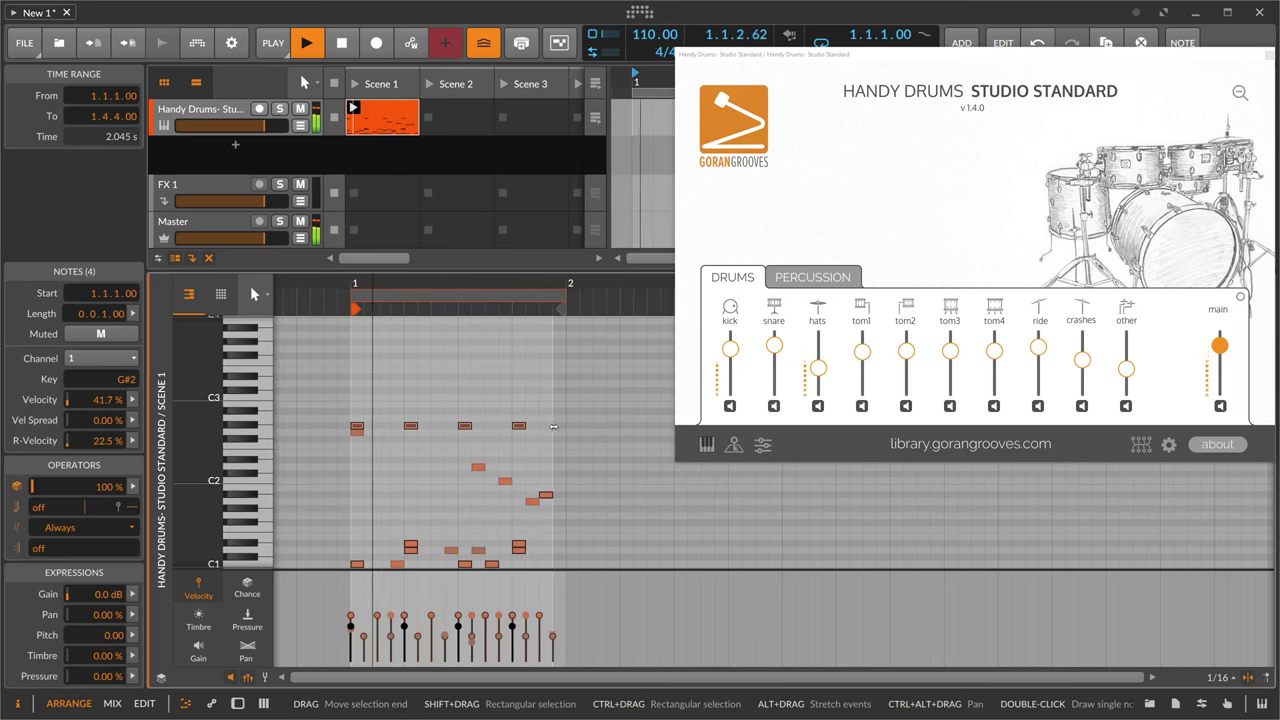
{"action": "key", "text": "space"}
Try softer offbeat G#2 copies, undo them, and lower the four hits to about 34% velocity.
{"action": "left_click_drag", "start_coordinate": [357, 427], "coordinate": [383, 428]}
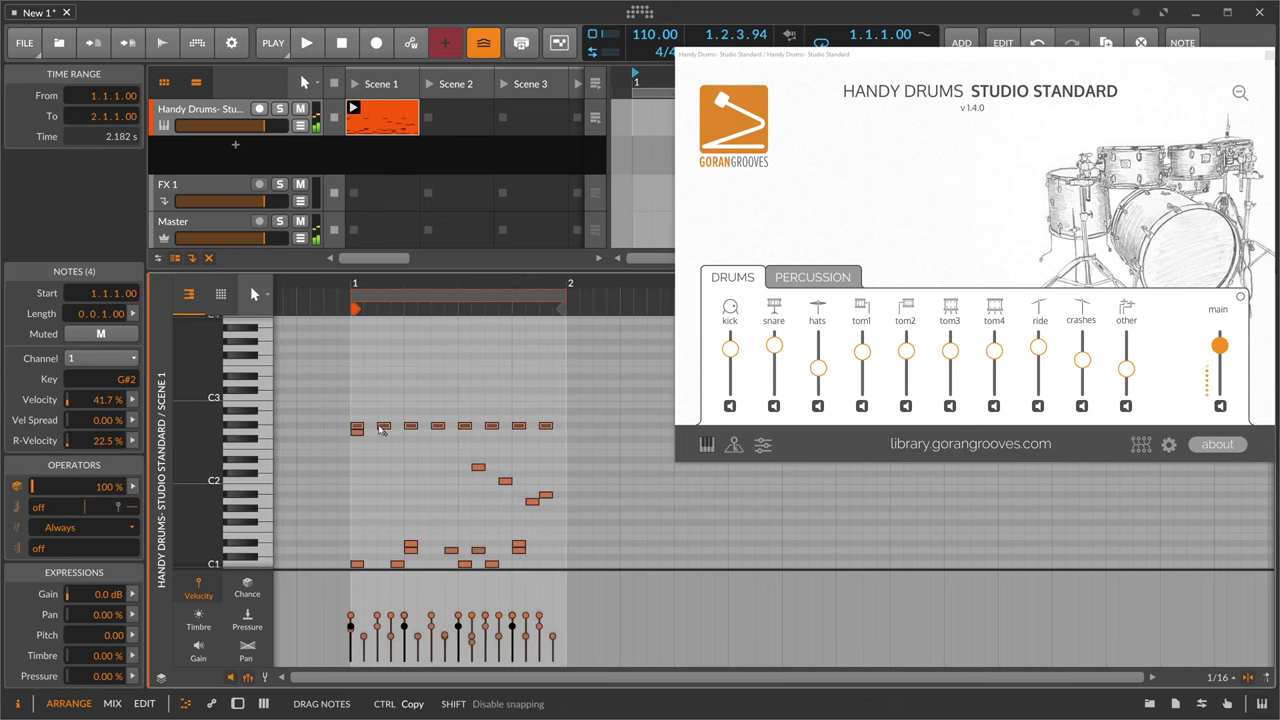
{"action": "left_click_drag", "start_coordinate": [389, 566], "coordinate": [389, 576]}
{"action": "key", "text": "space"}
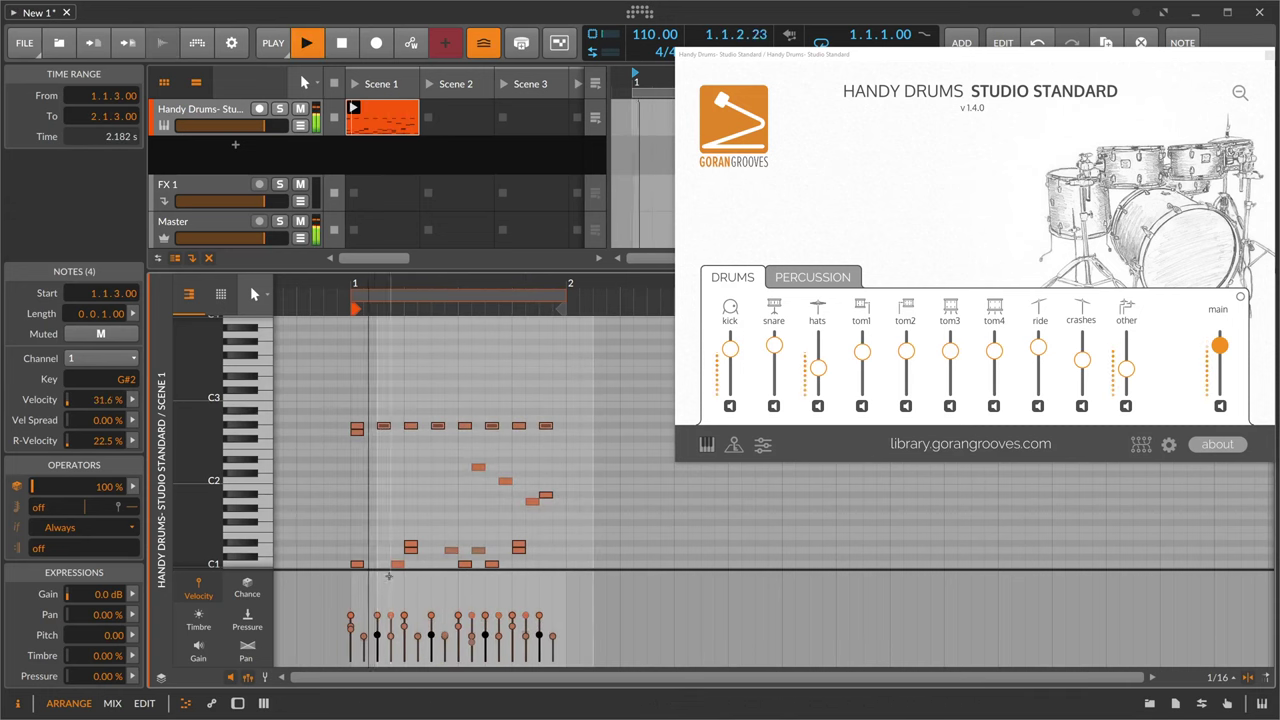
{"action": "key", "text": "space"}
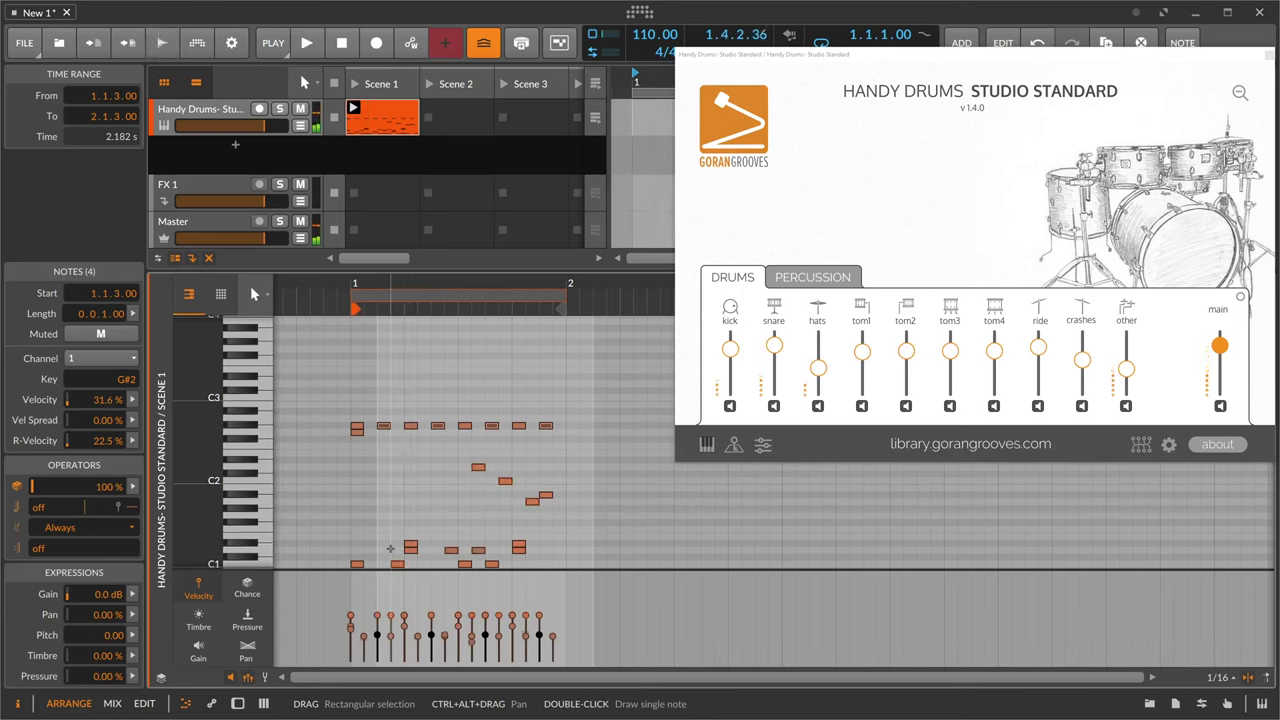
{"action": "key", "text": "ctrl+z"}
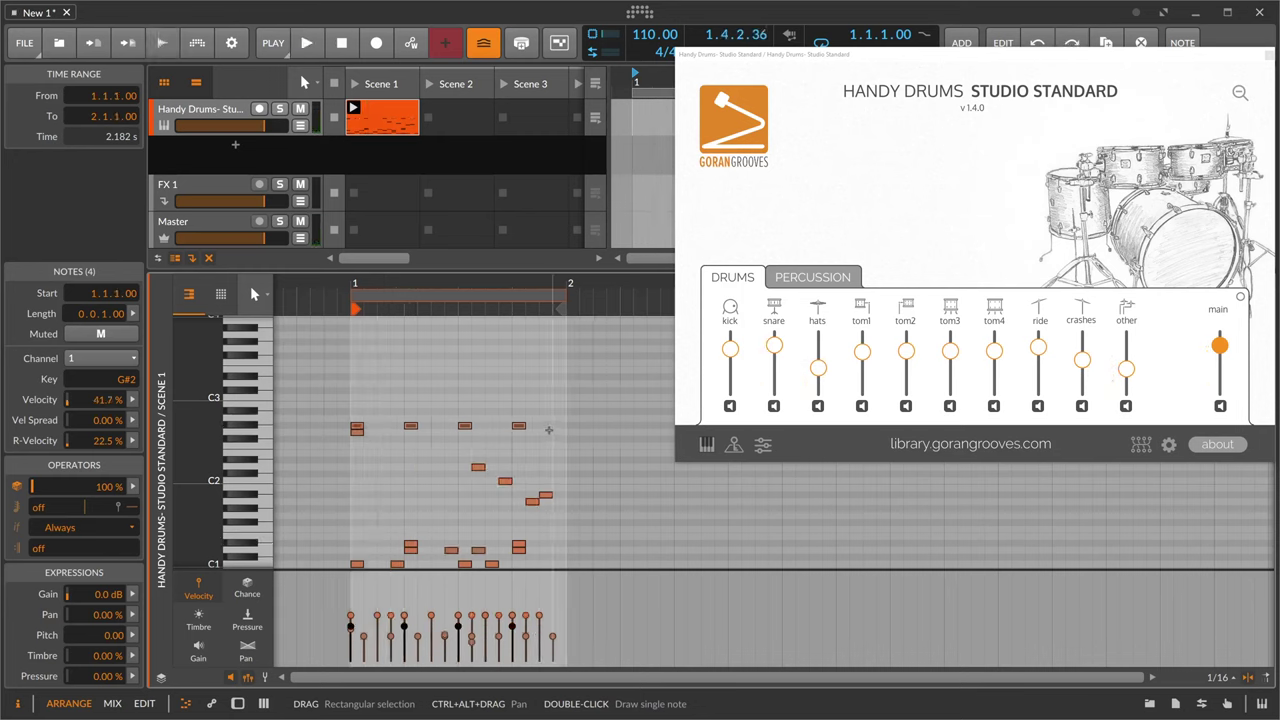
{"action": "key", "text": "space"}
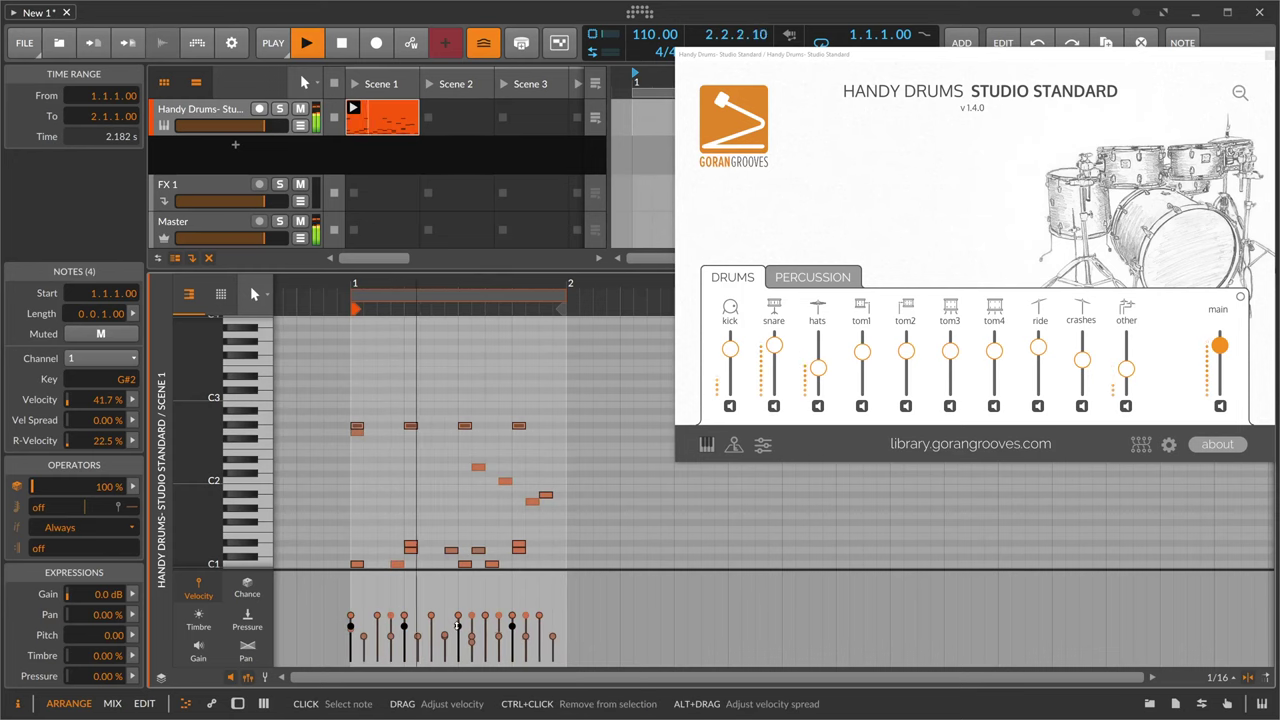
{"action": "left_click_drag", "start_coordinate": [457, 626], "coordinate": [458, 633]}
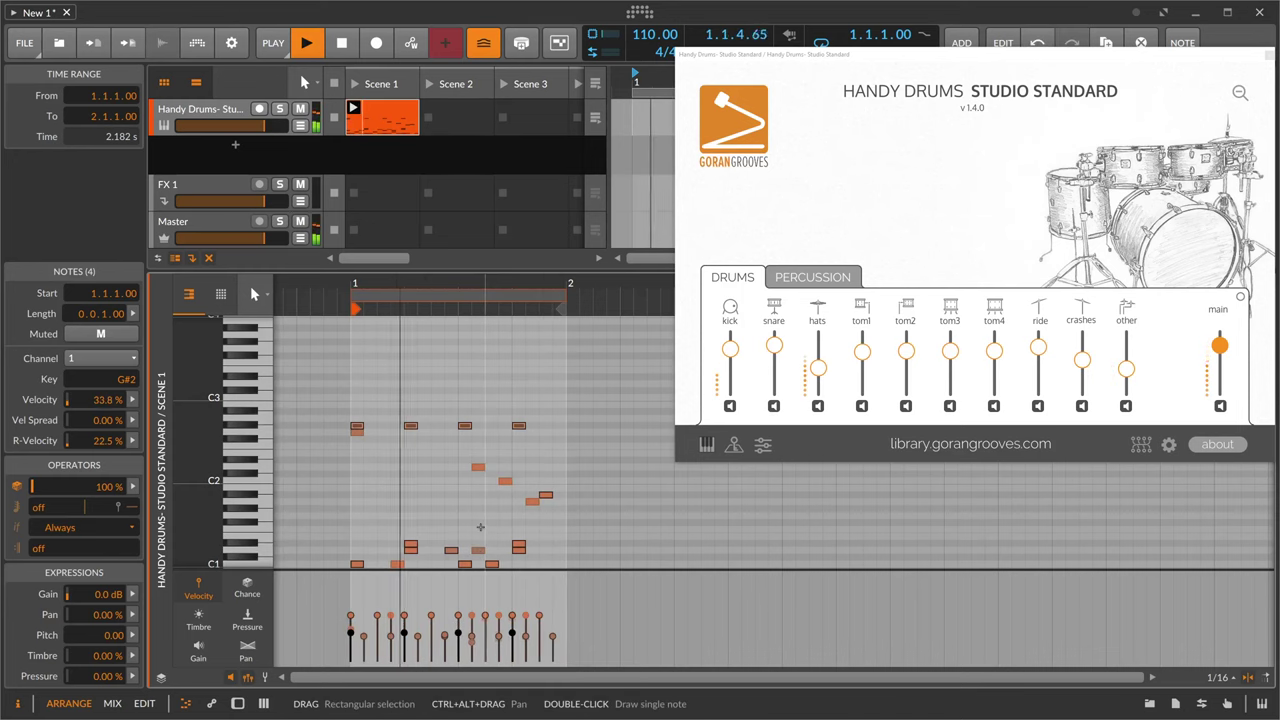
Add G3 notes at the start of bar 1 and two steps later.
{"action": "key", "text": "space"}
{"action": "left_click", "coordinate": [358, 386]}
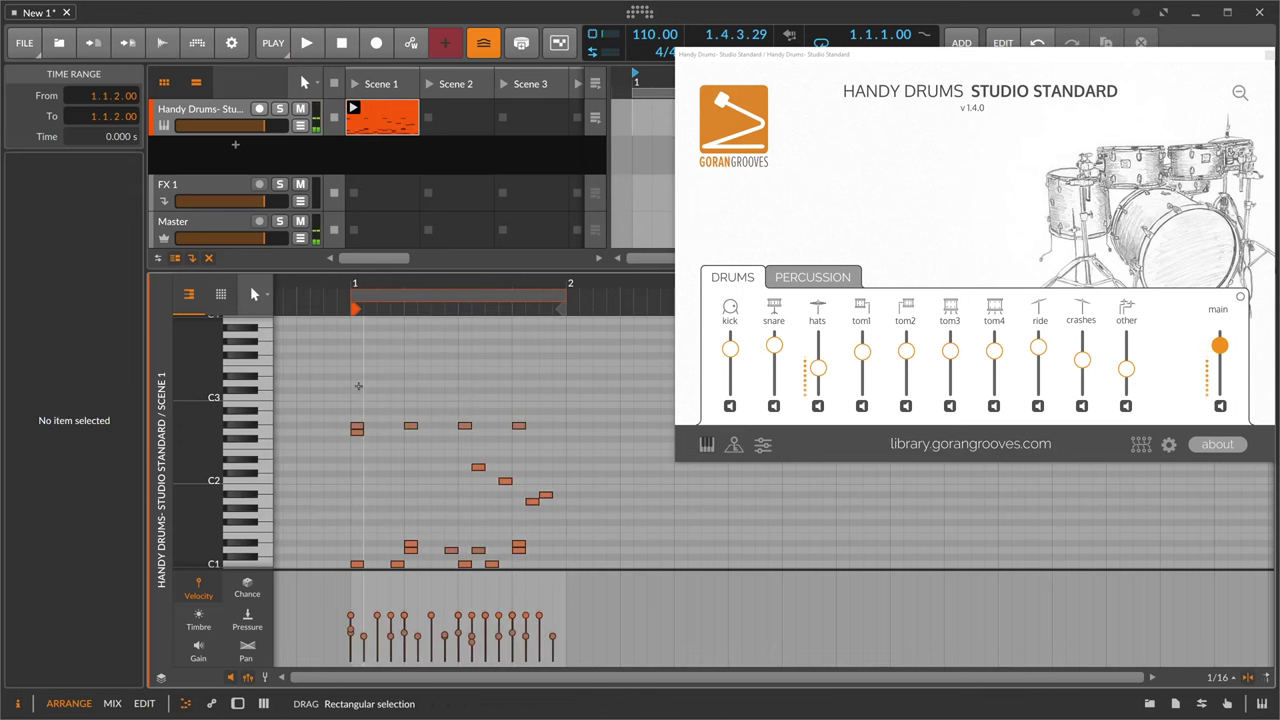
{"action": "double_click", "coordinate": [358, 386]}
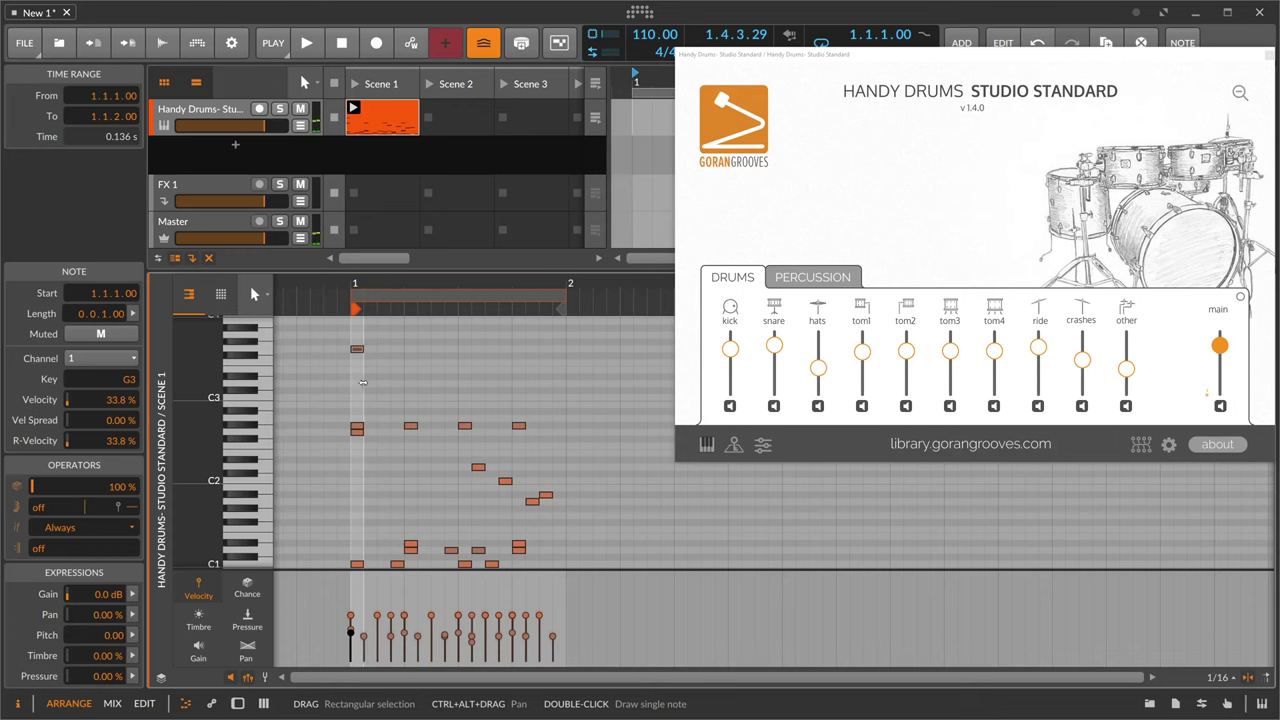
{"action": "left_click", "coordinate": [383, 350]}
{"action": "double_click", "coordinate": [383, 350]}
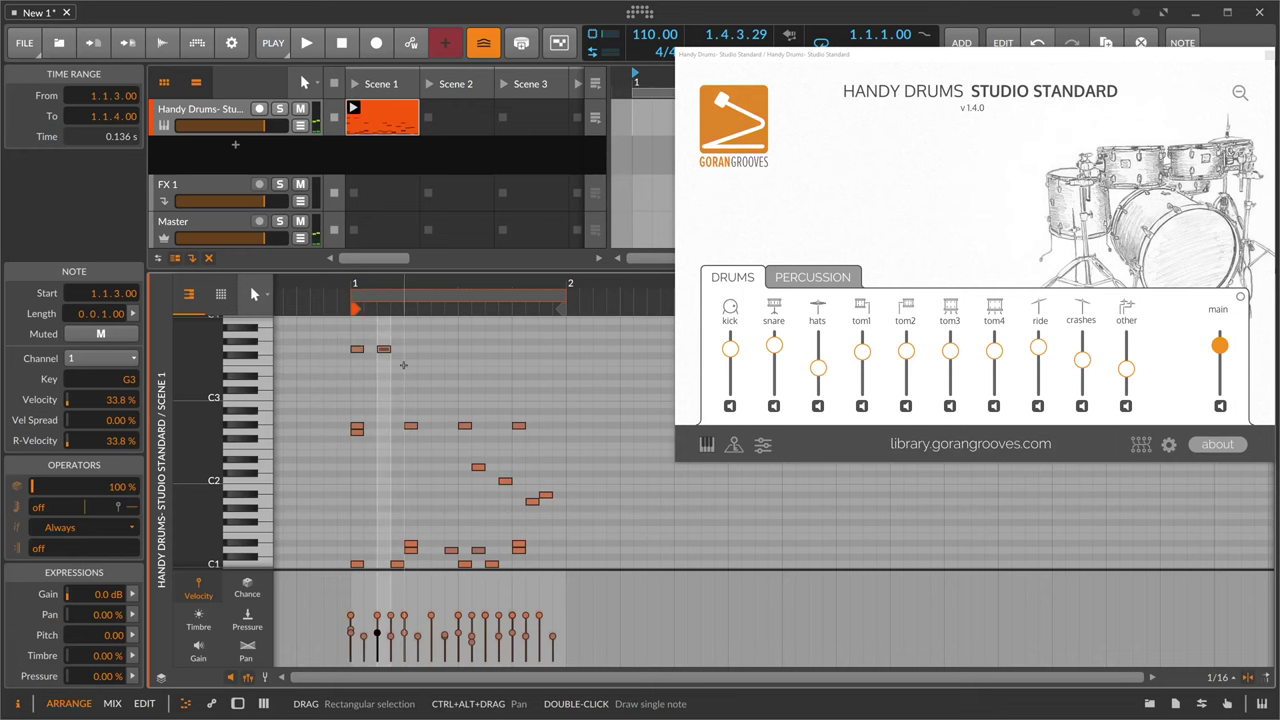
{"action": "key", "text": "space"}
Add a G#3 note around beat 2 and a G3 note at 1.1.4.
{"action": "left_click", "coordinate": [409, 358]}
{"action": "double_click", "coordinate": [410, 358]}
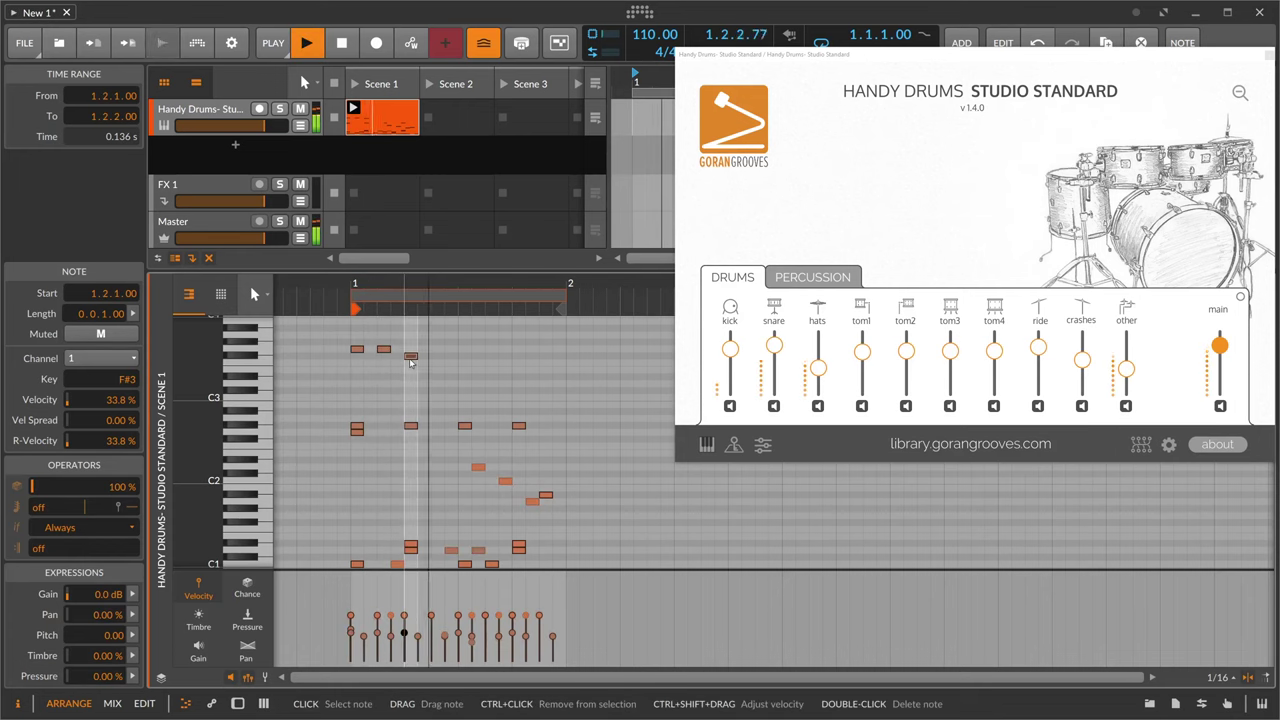
{"action": "key", "text": "Right"}
{"action": "key", "text": "Down"}
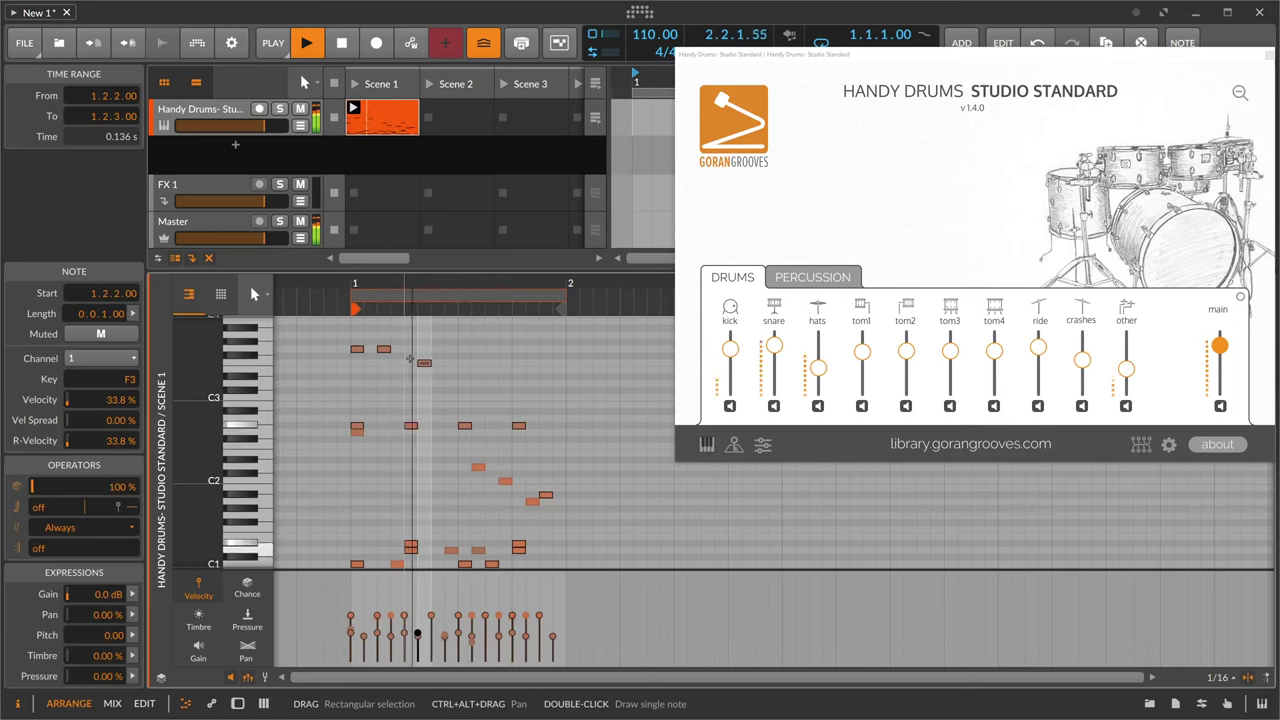
{"action": "key", "text": "space"}
{"action": "key", "text": "space"}
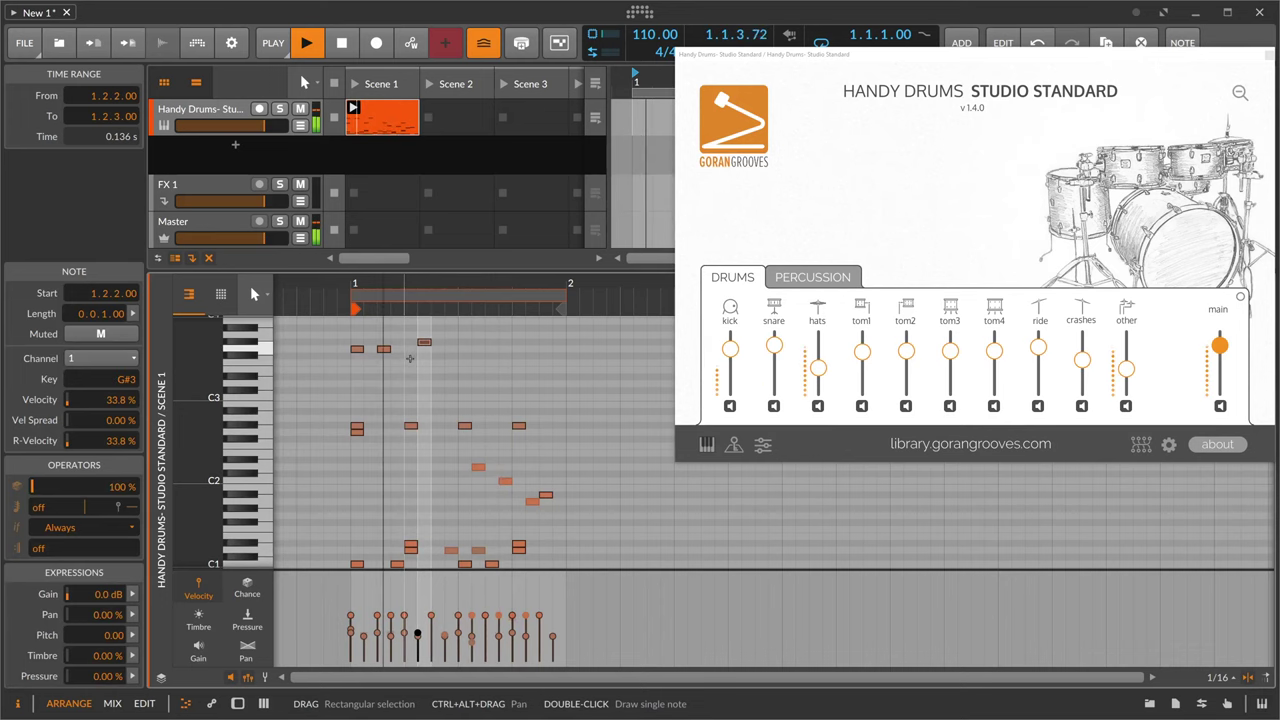
{"action": "key", "text": "Right"}
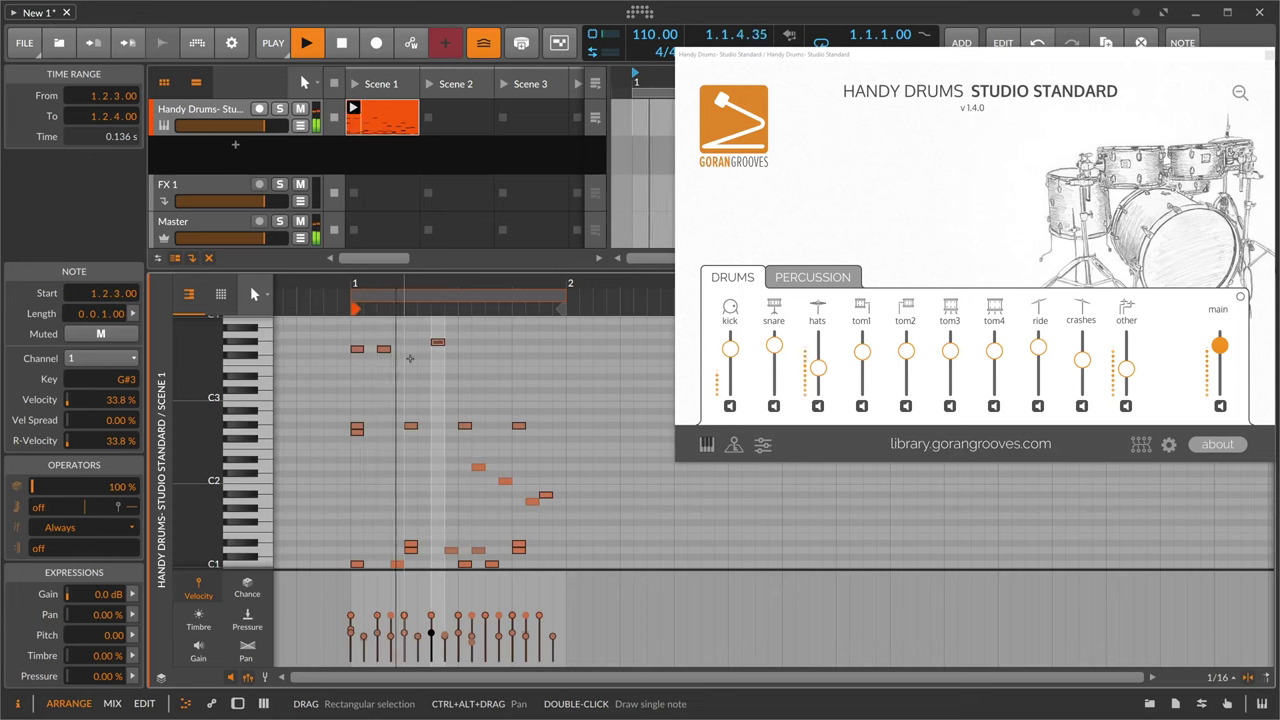
{"action": "key", "text": "space"}
{"action": "left_click", "coordinate": [412, 346]}
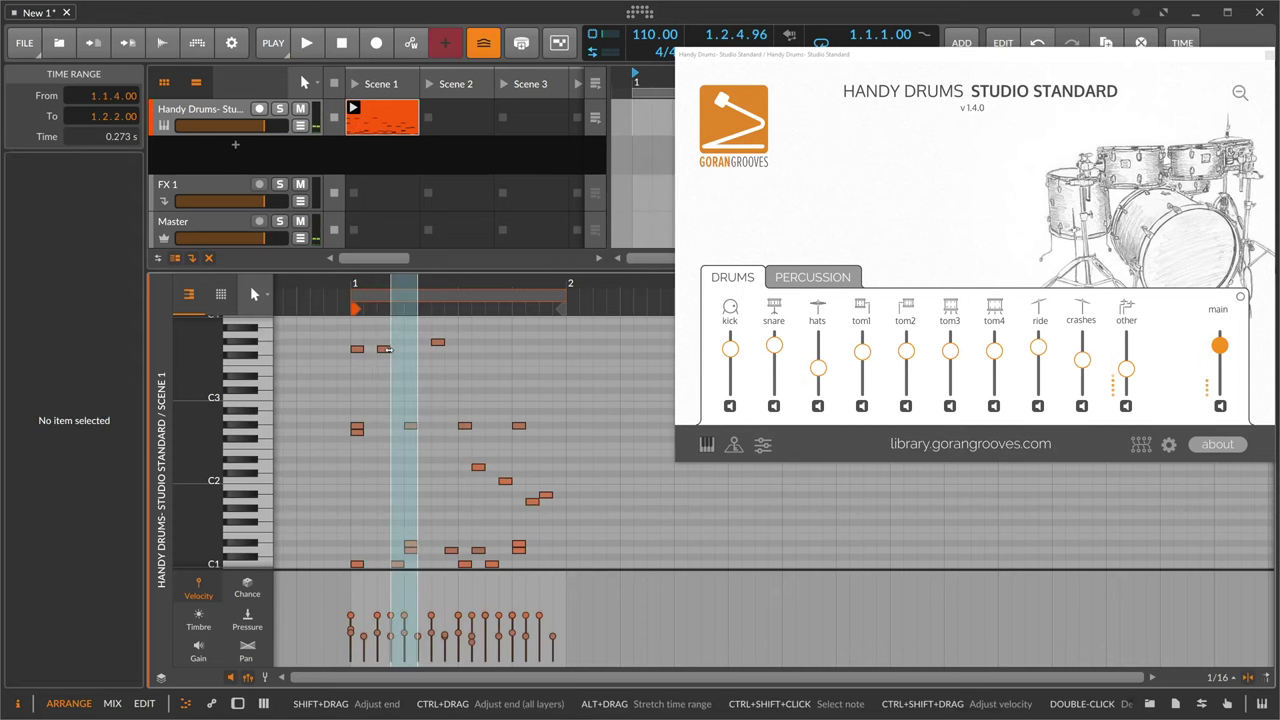
{"action": "double_click", "coordinate": [392, 349]}
{"action": "key", "text": "space"}
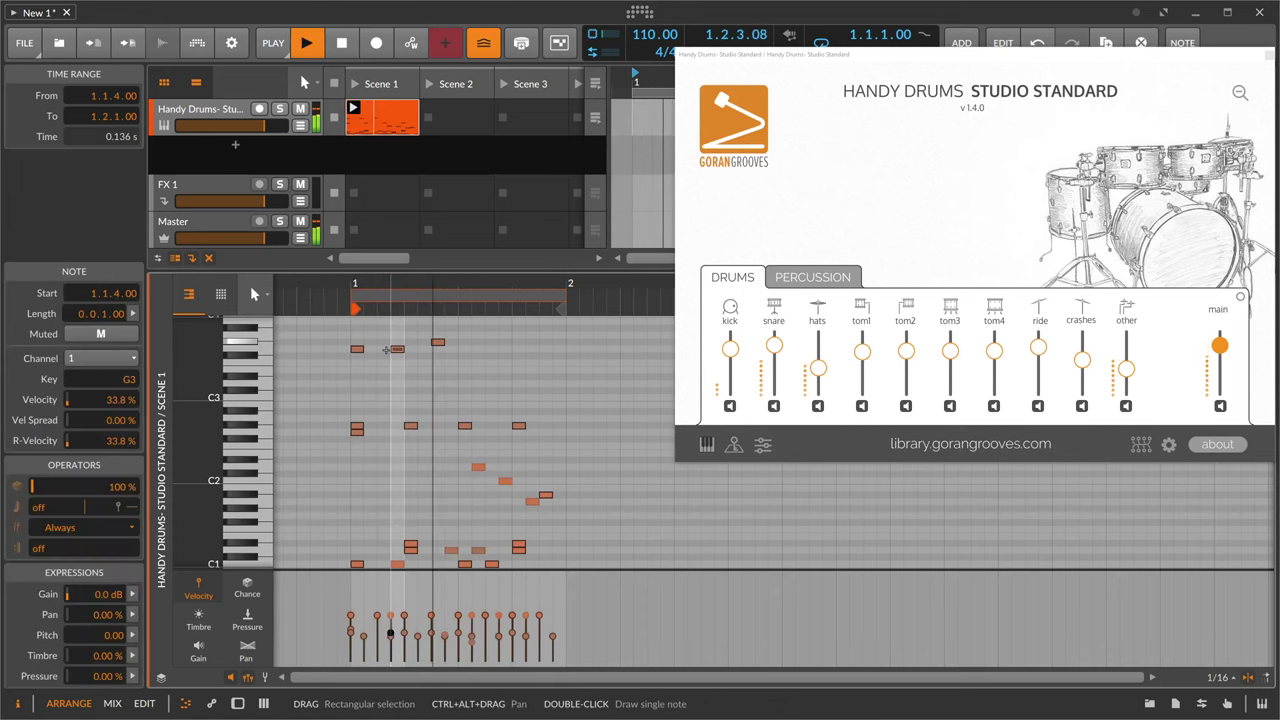
{"action": "key", "text": "space"}
Move the G#3 note one step earlier and duplicate the three high notes right after themselves.
{"action": "left_click_drag", "start_coordinate": [442, 342], "coordinate": [358, 338]}
{"action": "key", "text": "space"}
{"action": "key", "text": "space"}
{"action": "key", "text": "space"}
{"action": "key", "text": "space"}
{"action": "key", "text": "ctrl+d"}
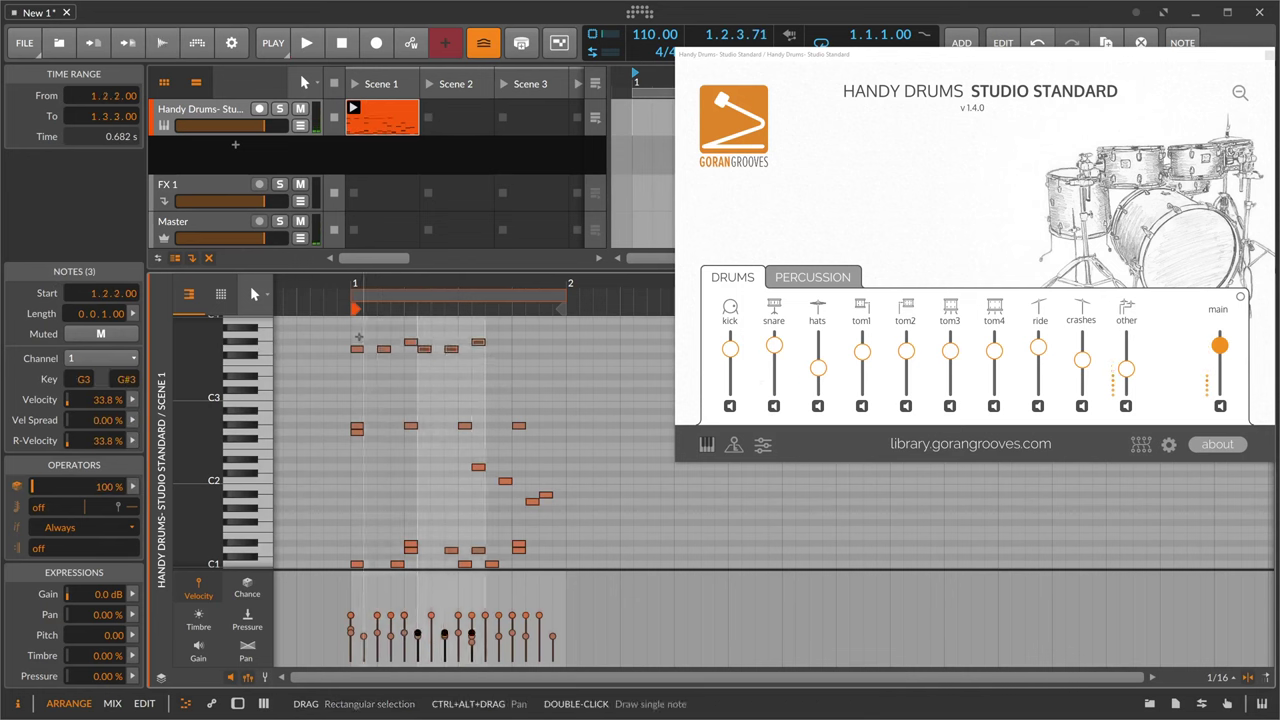
{"action": "key", "text": "Right"}
{"action": "key", "text": "space"}
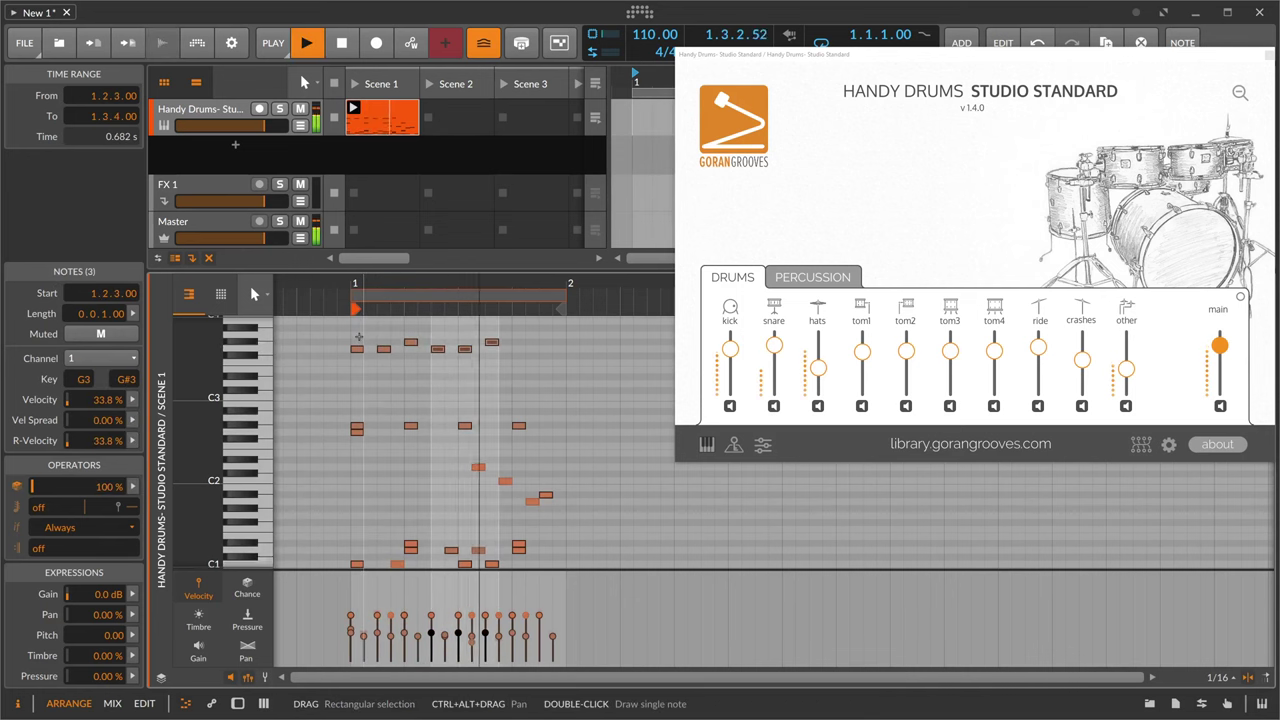
{"action": "key", "text": "Left"}
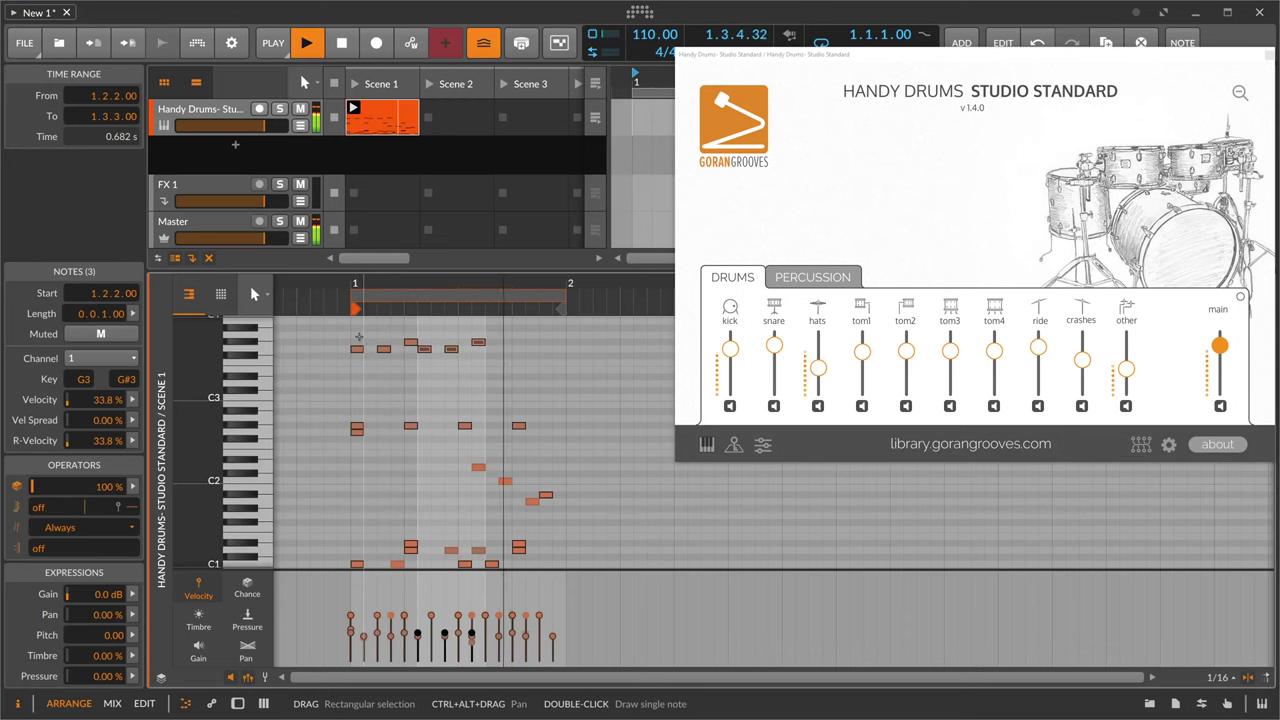
{"action": "key", "text": "space"}
Duplicate the six top-row notes later and delete the two copies past bar 2.
{"action": "left_click", "coordinate": [518, 318]}
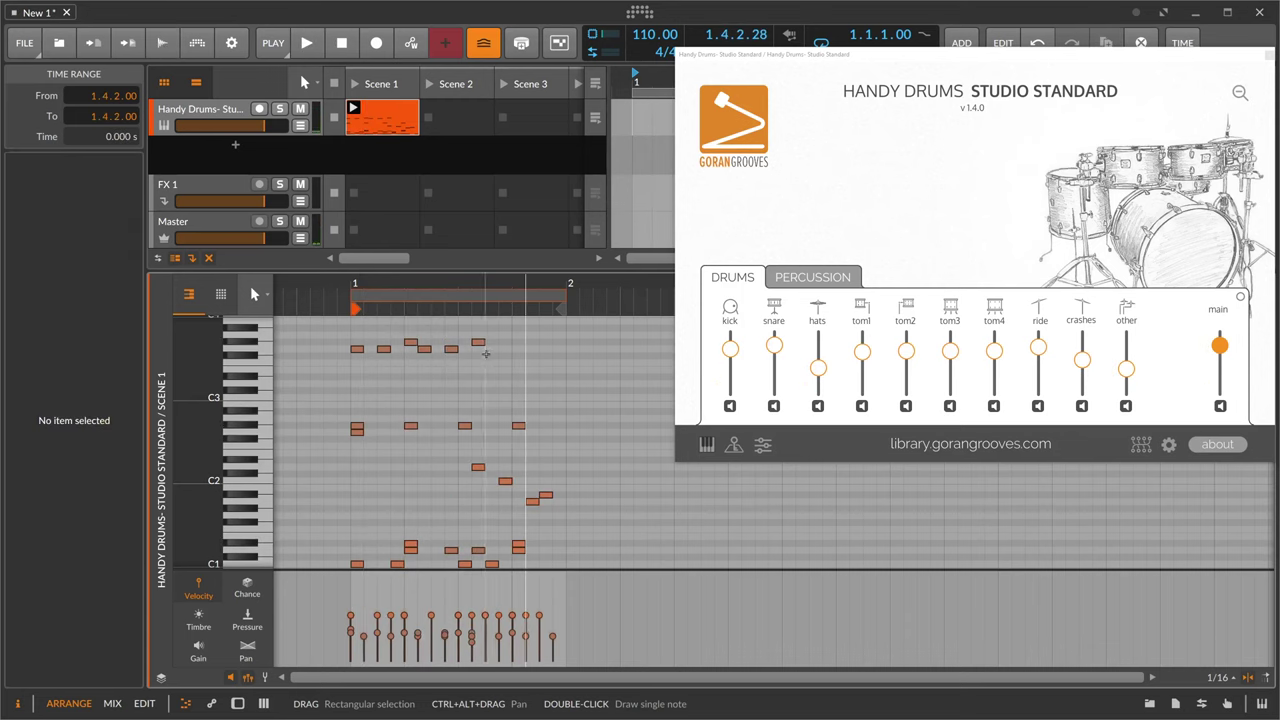
{"action": "left_click_drag", "start_coordinate": [486, 353], "coordinate": [350, 326]}
{"action": "key", "text": "ctrl+d"}
{"action": "key", "text": "space"}
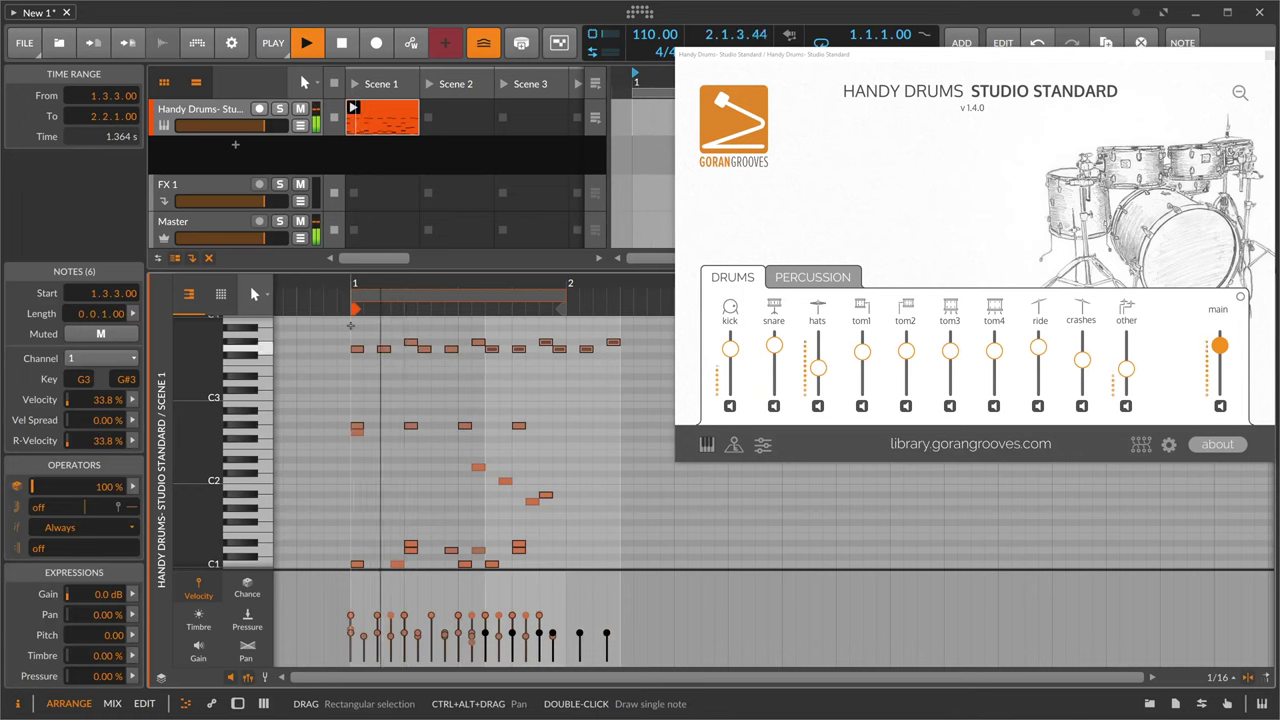
{"action": "left_click_drag", "start_coordinate": [626, 333], "coordinate": [580, 356]}
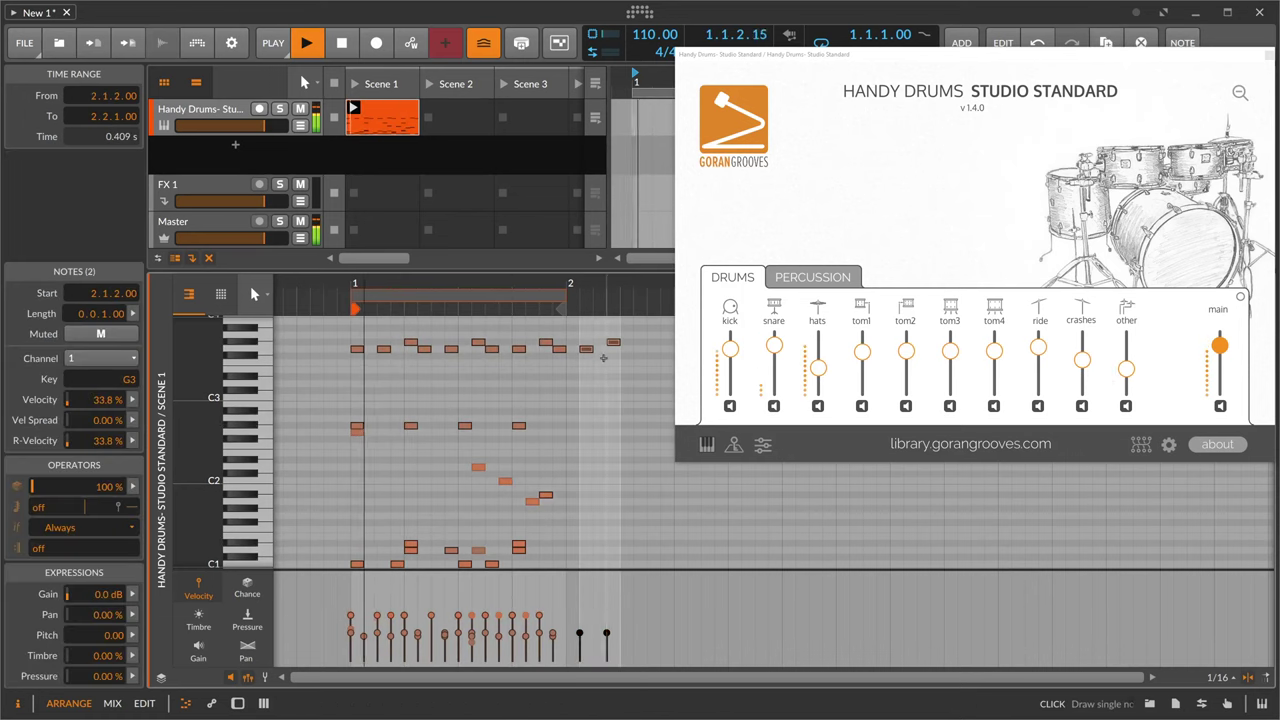
{"action": "key", "text": "Delete"}
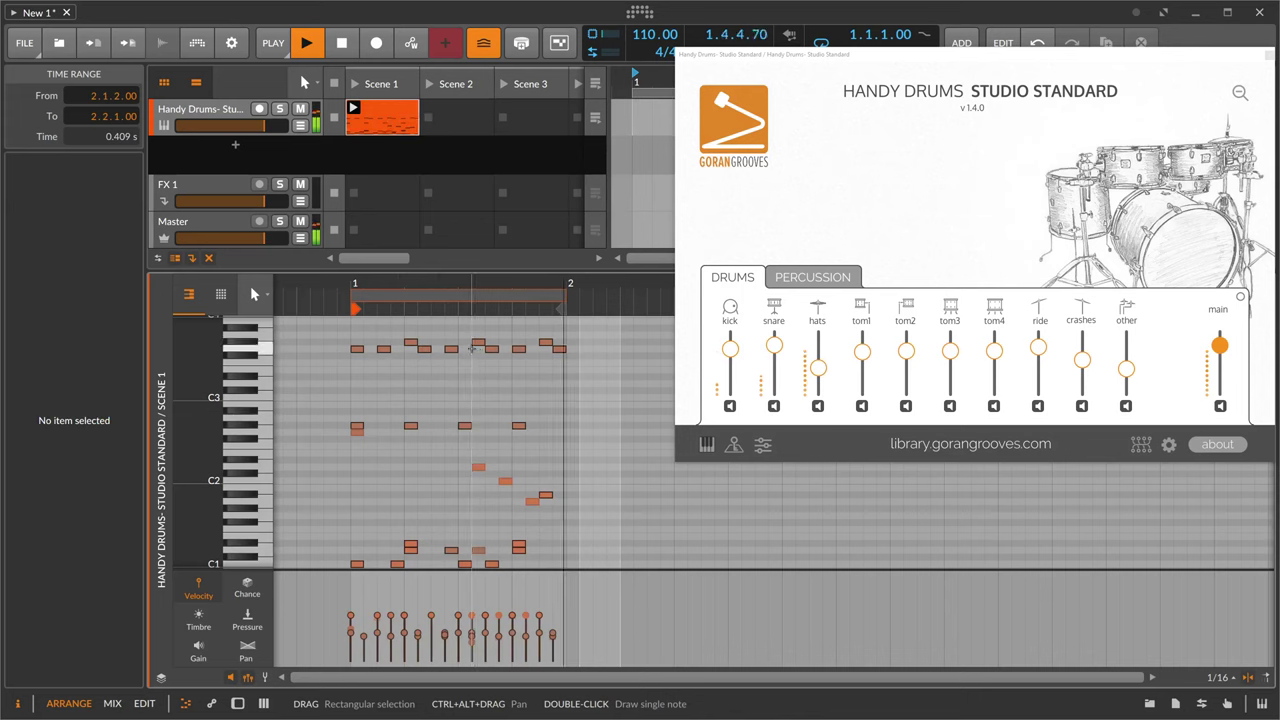
Delete the ten G3 and G#3 hits, keeping the G2 and G#2 rows in bar 1.
{"action": "scroll", "coordinate": [471, 348], "scroll_direction": "up", "scroll_amount": 4}
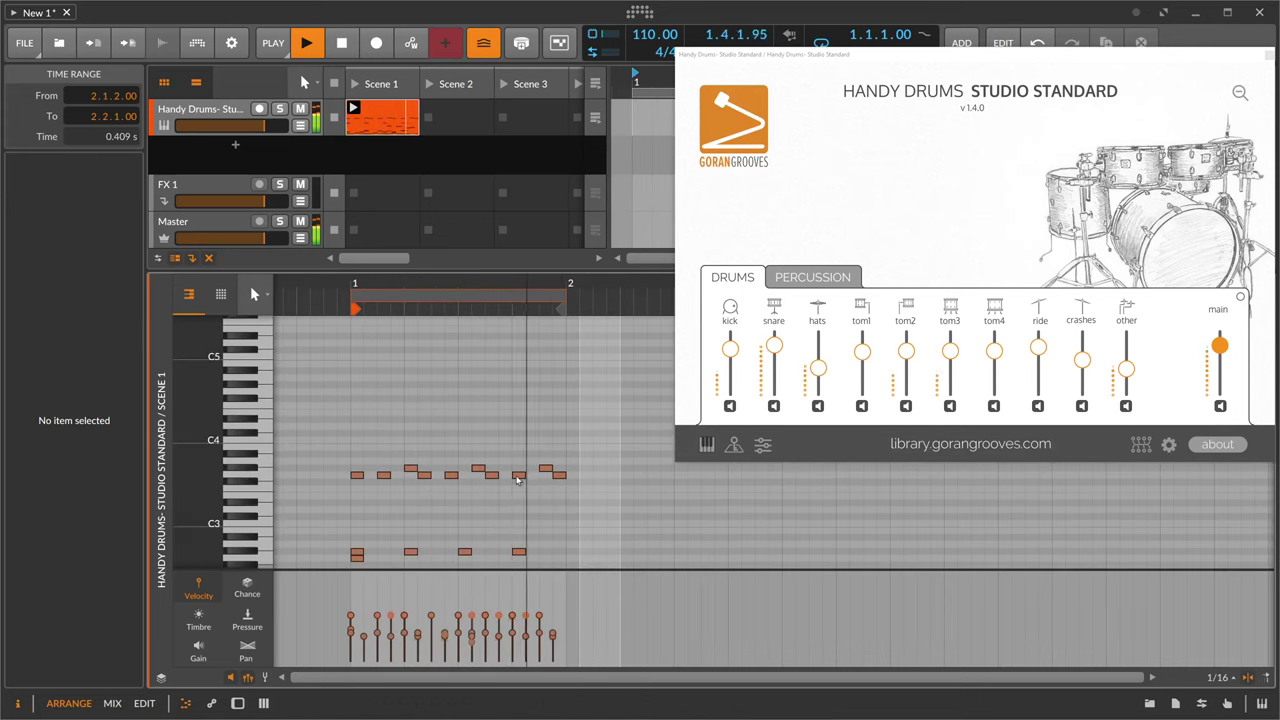
{"action": "left_click_drag", "start_coordinate": [574, 478], "coordinate": [426, 471]}
{"action": "key", "text": "Right"}
{"action": "key", "text": "Right"}
{"action": "key", "text": "Right"}
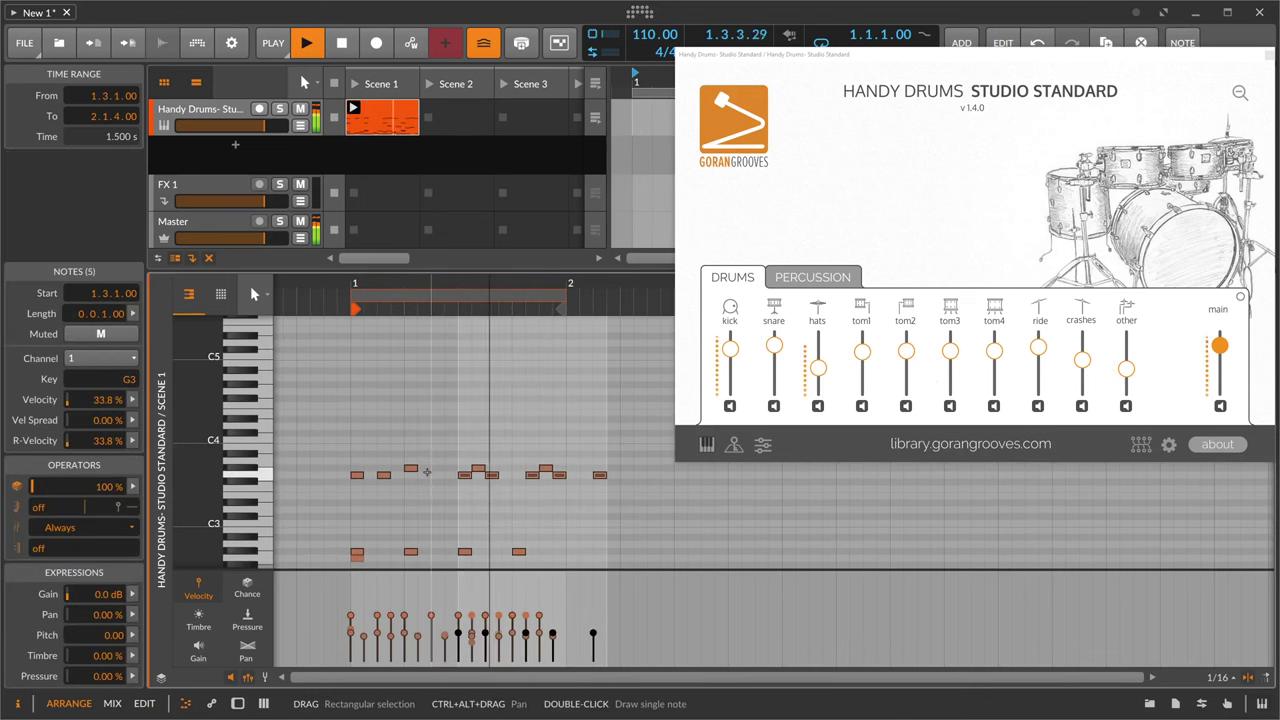
{"action": "key", "text": "Left"}
{"action": "key", "text": "Left"}
{"action": "key", "text": "Left"}
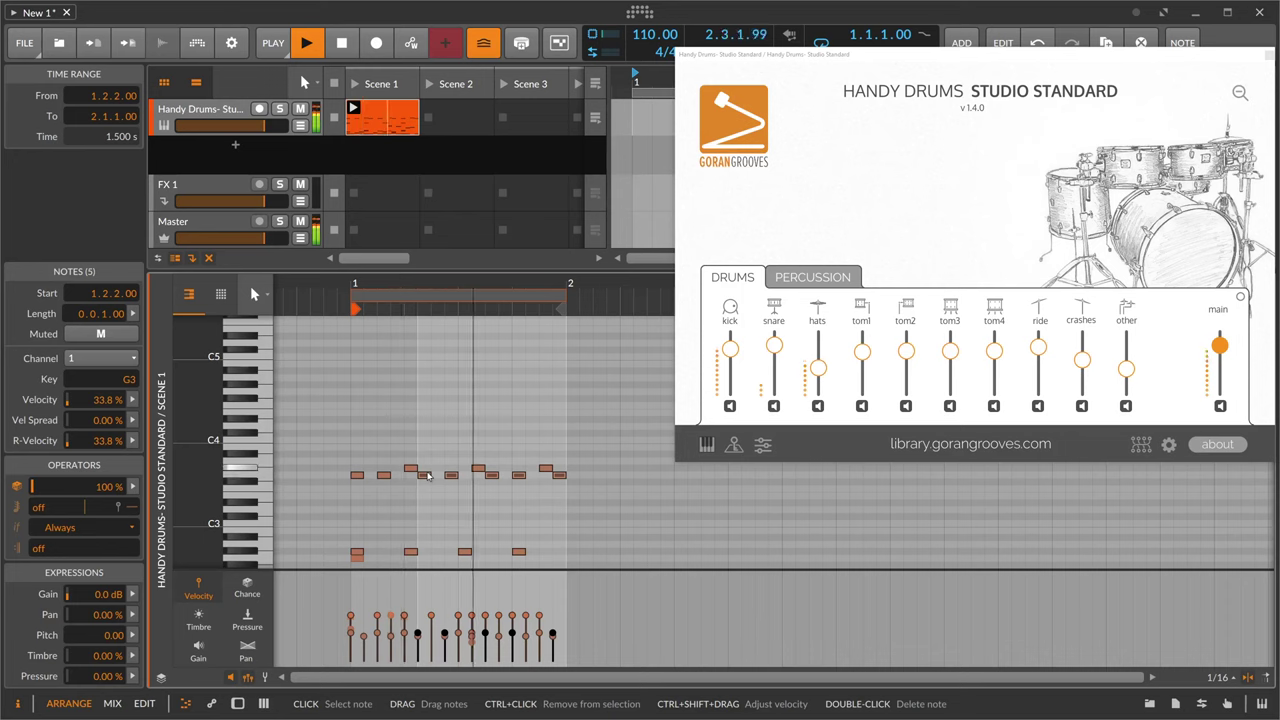
{"action": "key", "text": "space"}
{"action": "left_click_drag", "start_coordinate": [360, 450], "coordinate": [582, 494]}
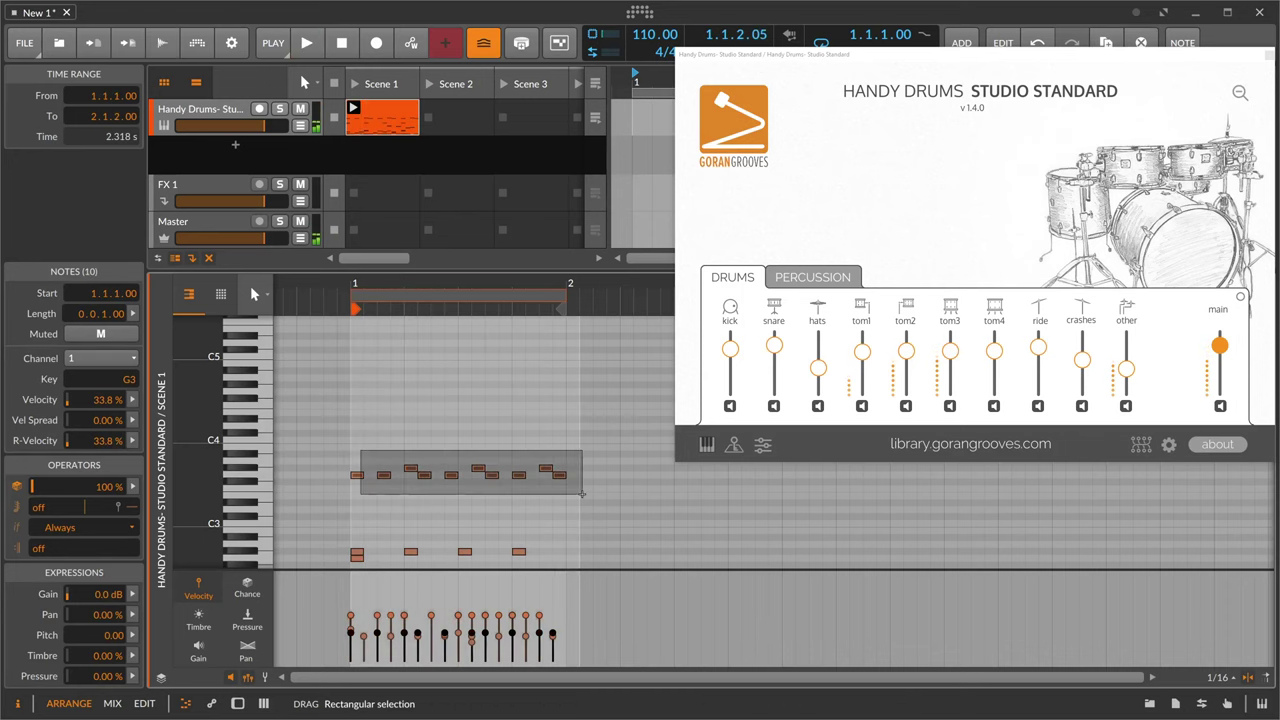
{"action": "key", "text": "Delete"}
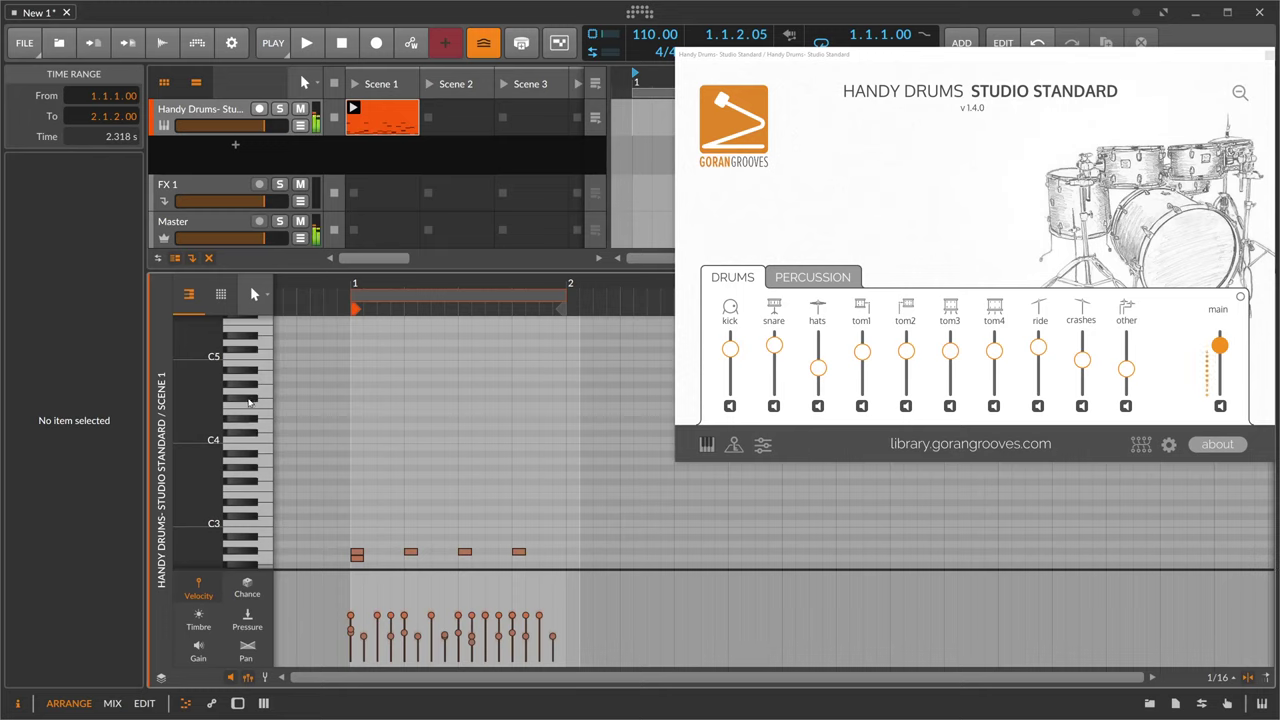
{"action": "left_click", "coordinate": [248, 405]}
{"action": "left_click", "coordinate": [249, 395]}
{"action": "left_click", "coordinate": [250, 382]}
{"action": "left_click", "coordinate": [250, 374]}
{"action": "left_click", "coordinate": [250, 376]}
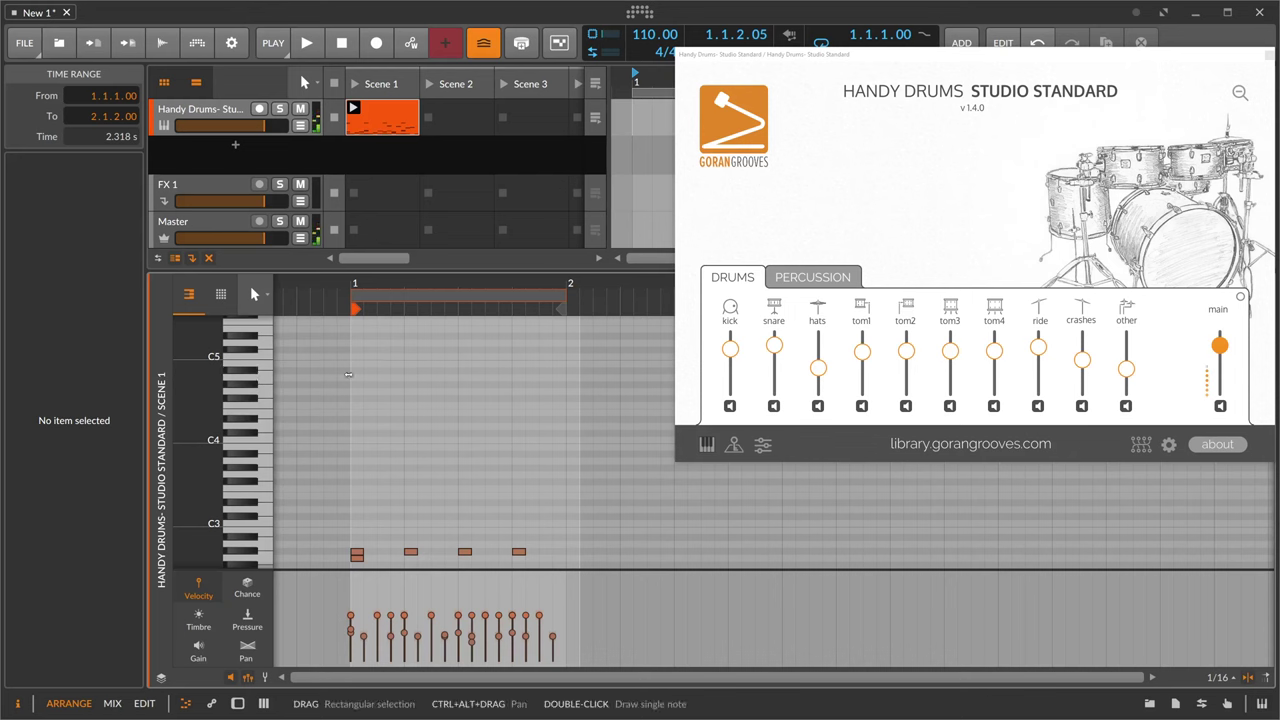
{"action": "double_click", "coordinate": [360, 376]}
{"action": "key", "text": "space"}
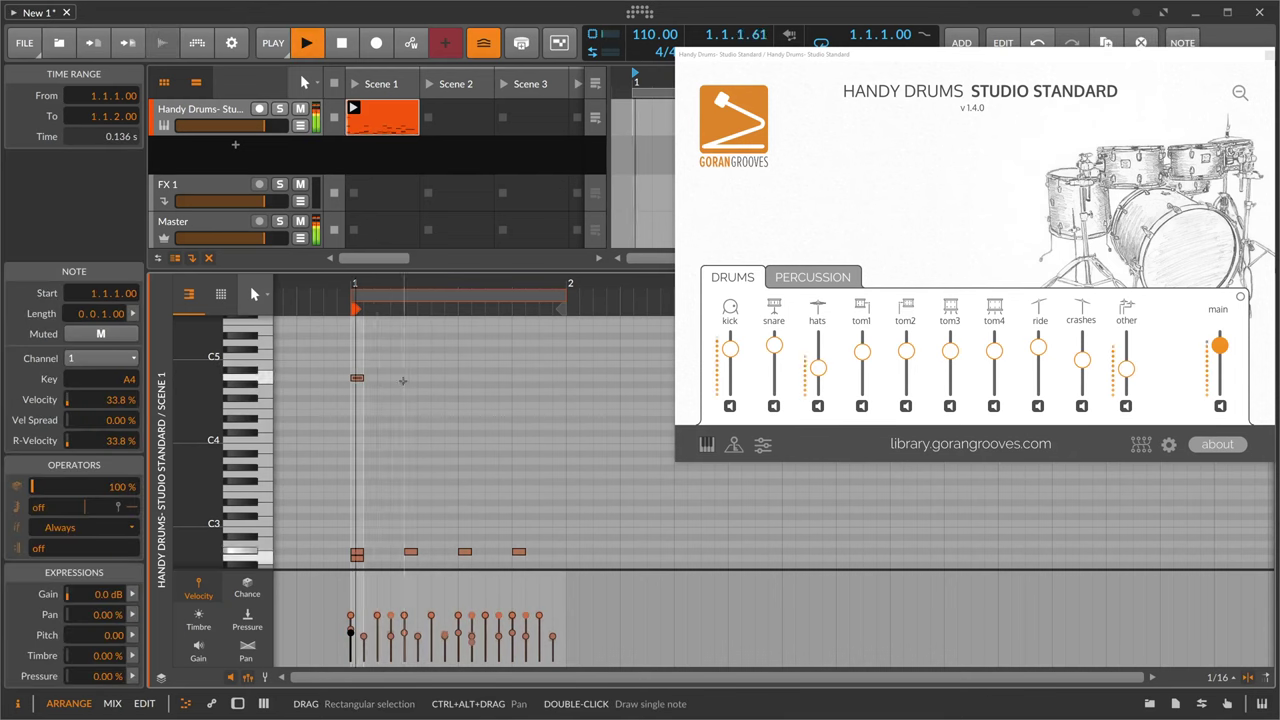
{"action": "double_click", "coordinate": [435, 377]}
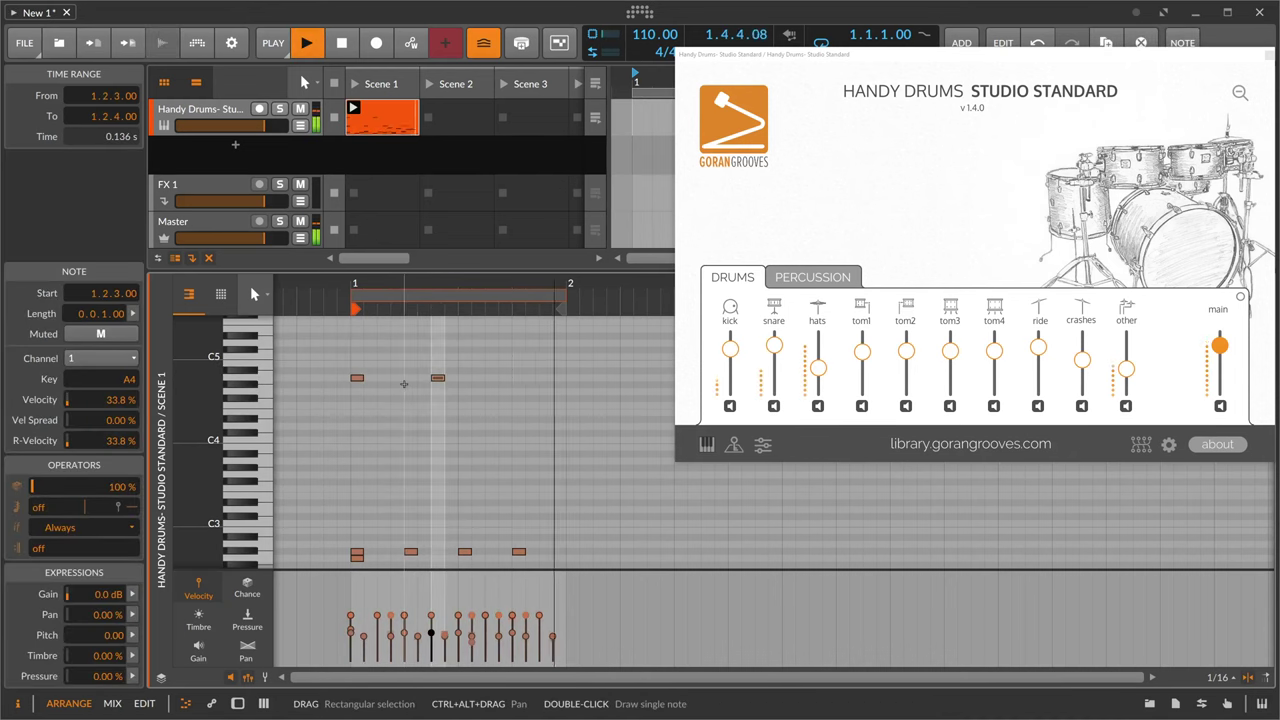
{"action": "key", "text": "space"}
{"action": "key", "text": "ctrl+z"}
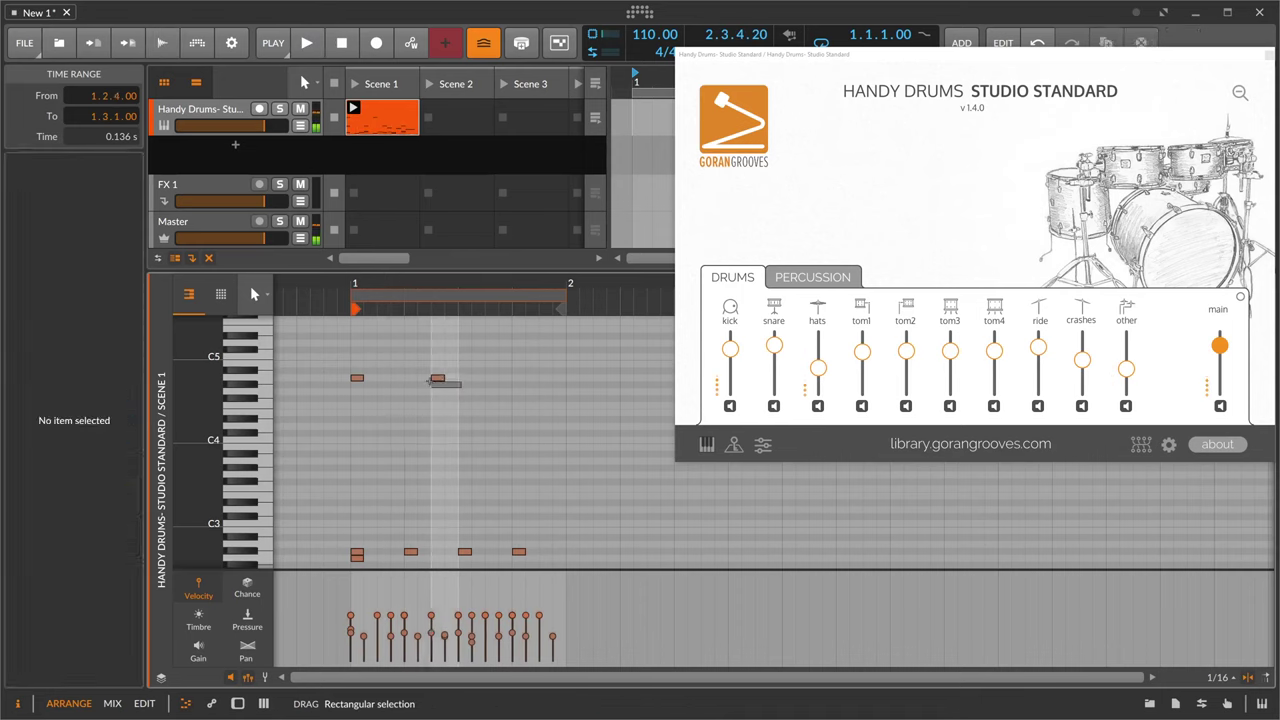
{"action": "key", "text": "ctrl+z"}
{"action": "left_click", "coordinate": [260, 362]}
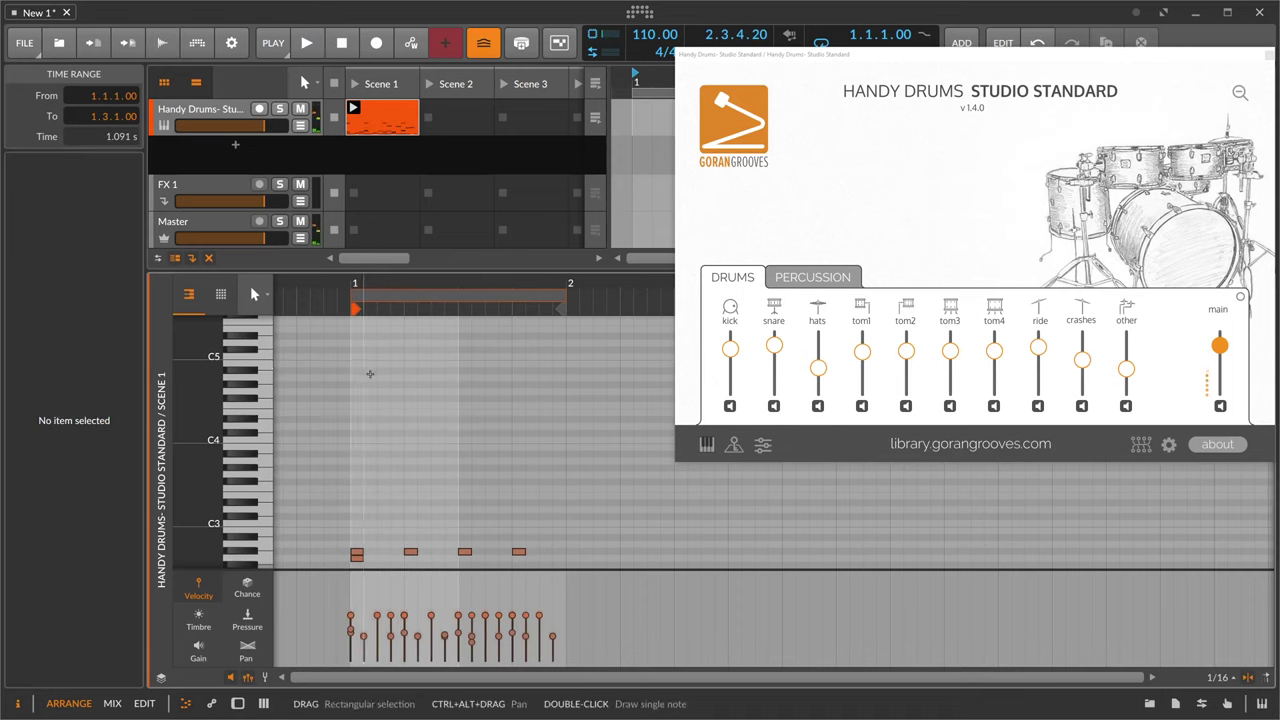
Select the B4 note at 1.1.3 and play the clip to hear it.
{"action": "left_click", "coordinate": [438, 362]}
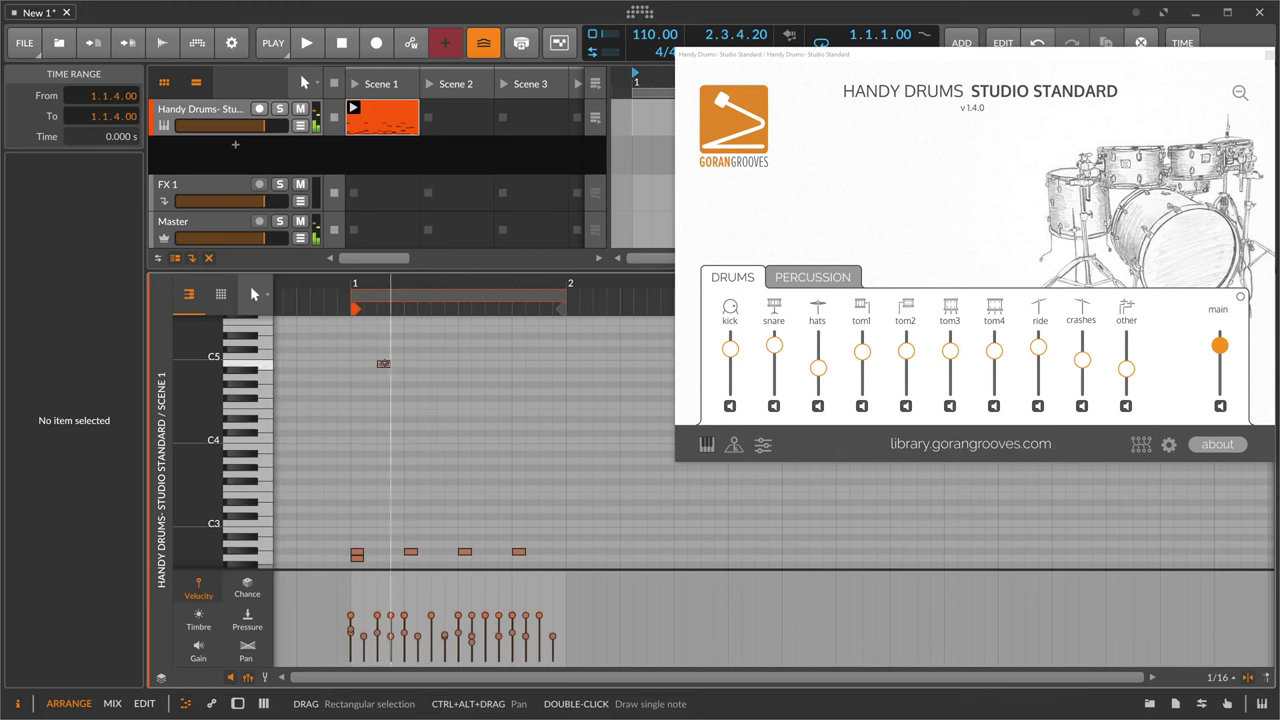
{"action": "left_click", "coordinate": [383, 363]}
{"action": "key", "text": "space"}
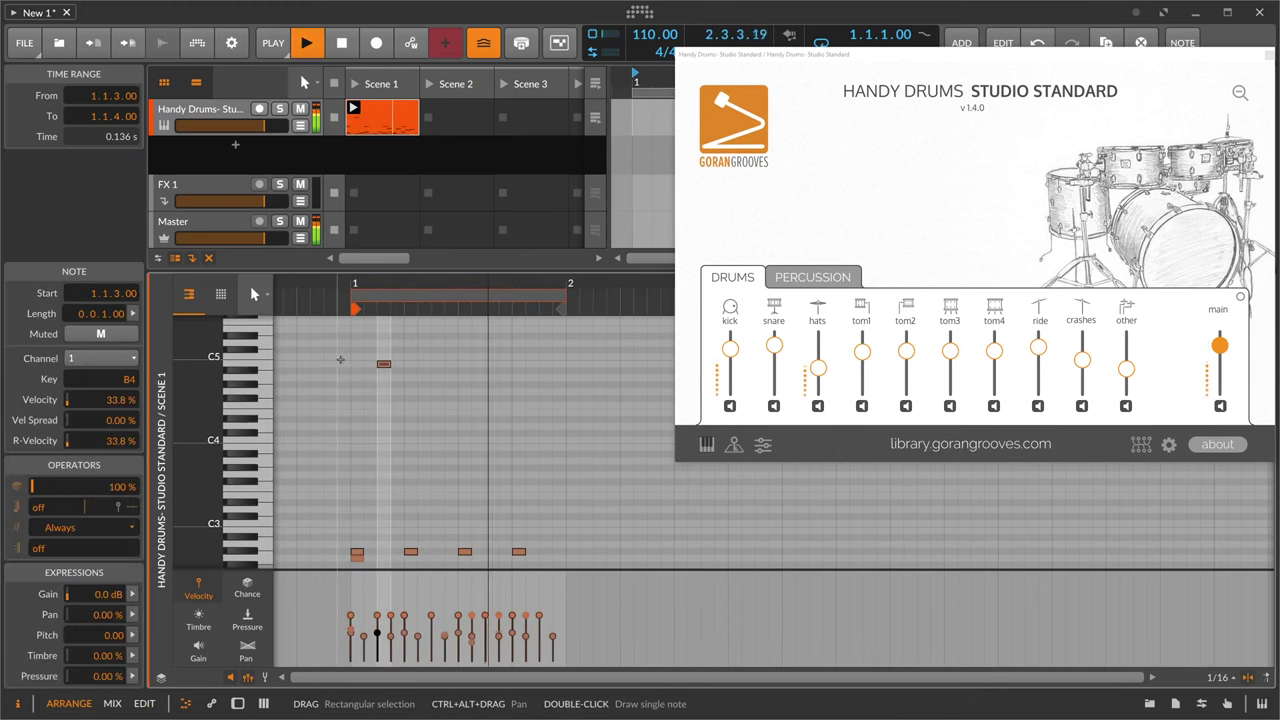
{"action": "key", "text": "space"}
{"action": "left_click", "coordinate": [274, 360]}
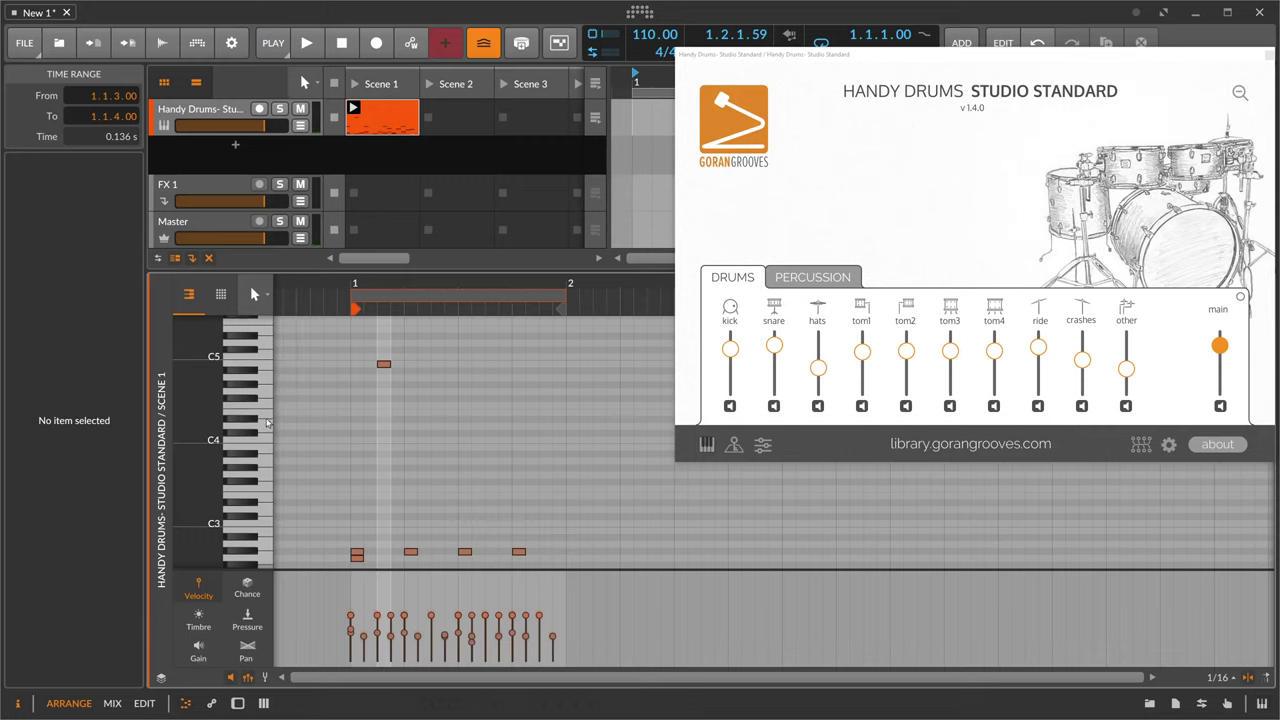
Audition the drum sounds on C4, A3 and G3, then scroll down toward C1.
{"action": "left_click", "coordinate": [267, 426]}
{"action": "left_click", "coordinate": [266, 441]}
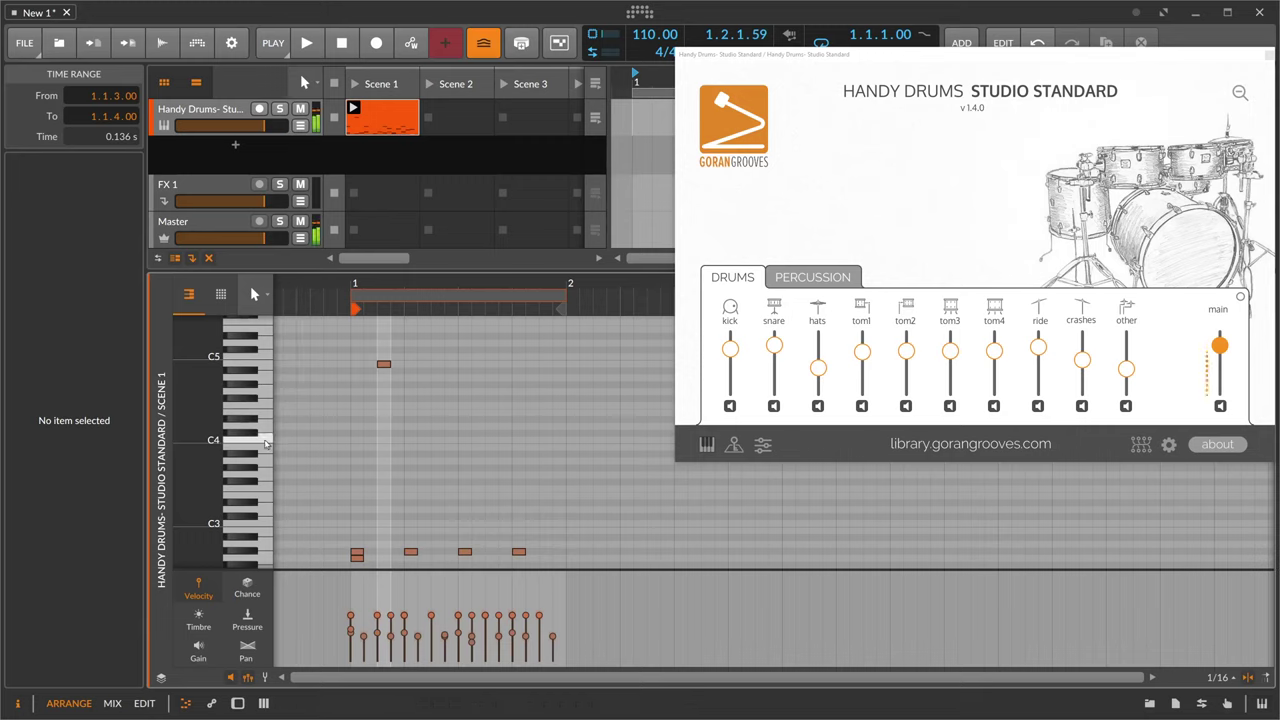
{"action": "left_click", "coordinate": [263, 483]}
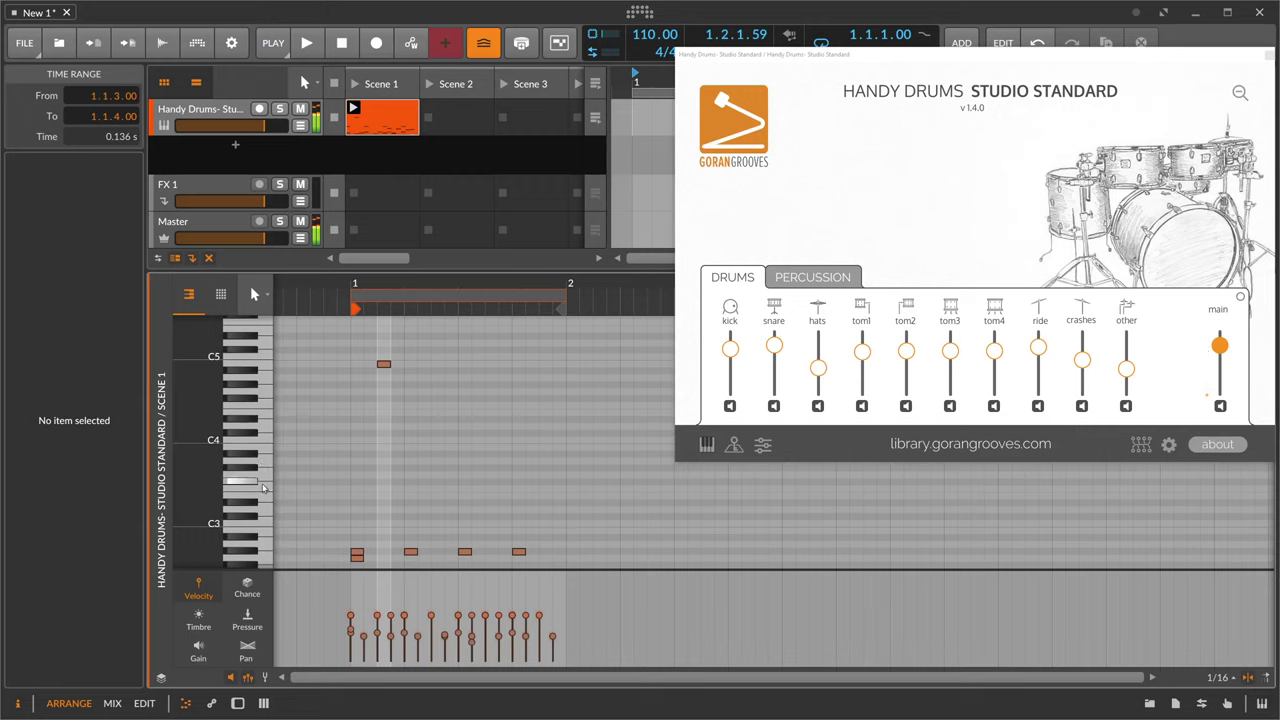
{"action": "left_click", "coordinate": [256, 499]}
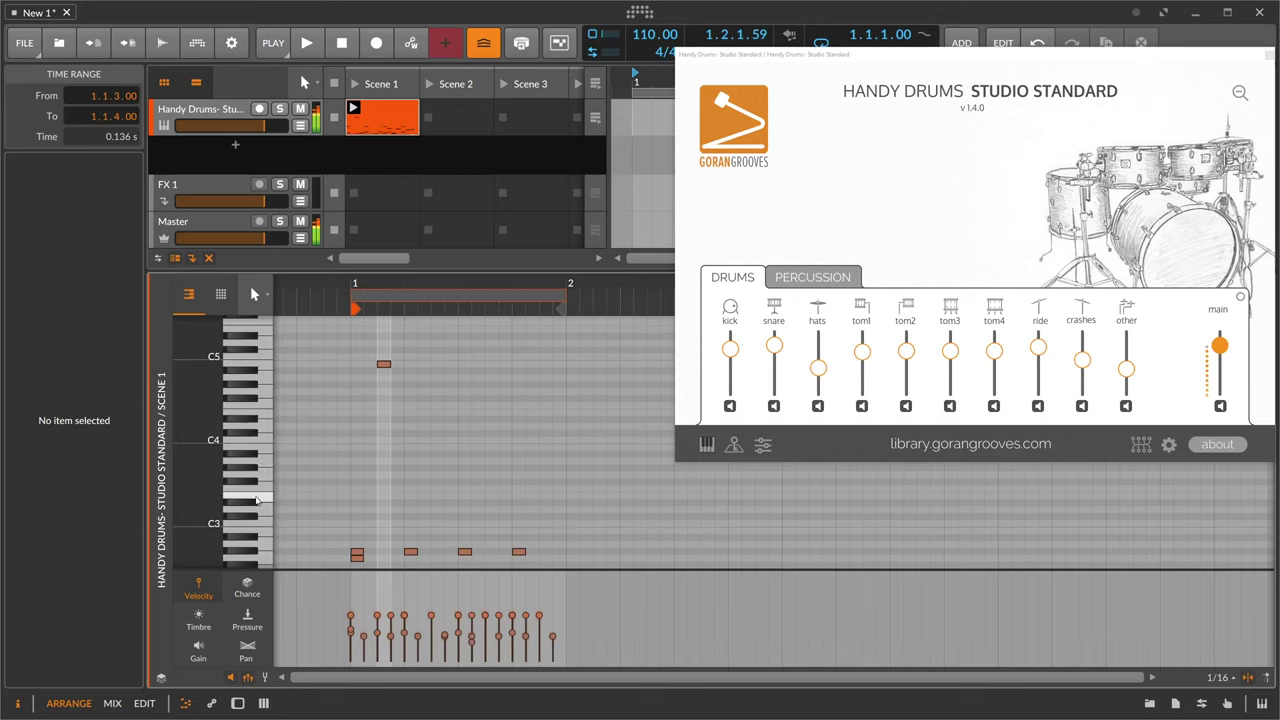
{"action": "scroll", "coordinate": [256, 499], "scroll_direction": "down", "scroll_amount": 3}
{"action": "scroll", "coordinate": [263, 512], "scroll_direction": "down", "scroll_amount": 2}
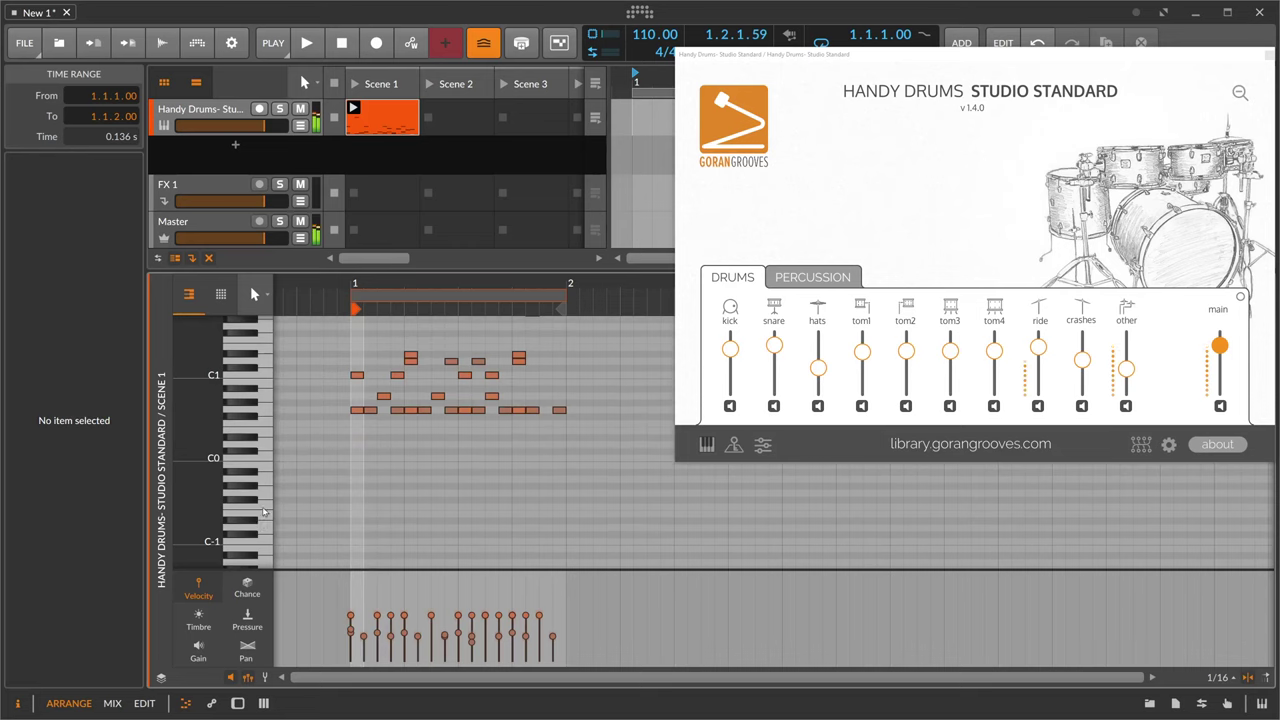
{"action": "left_click_drag", "start_coordinate": [263, 512], "coordinate": [267, 357]}
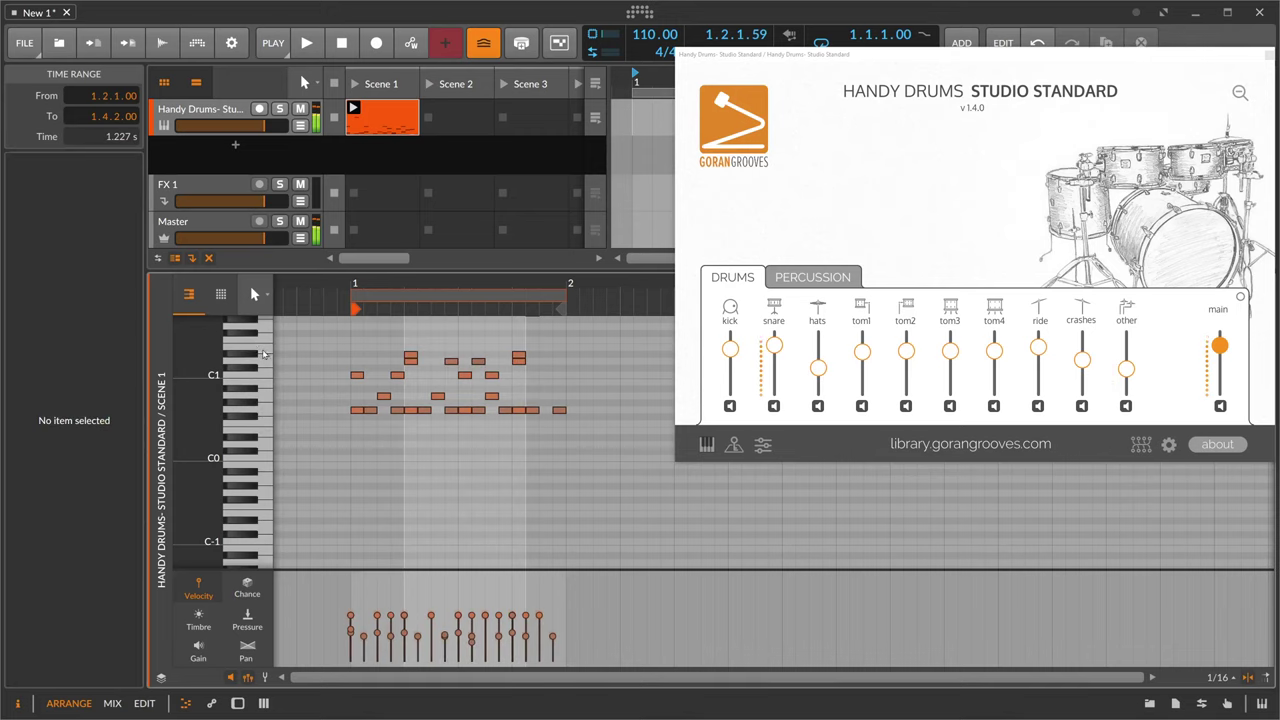
{"action": "scroll", "coordinate": [281, 371], "scroll_direction": "up", "scroll_amount": 3}
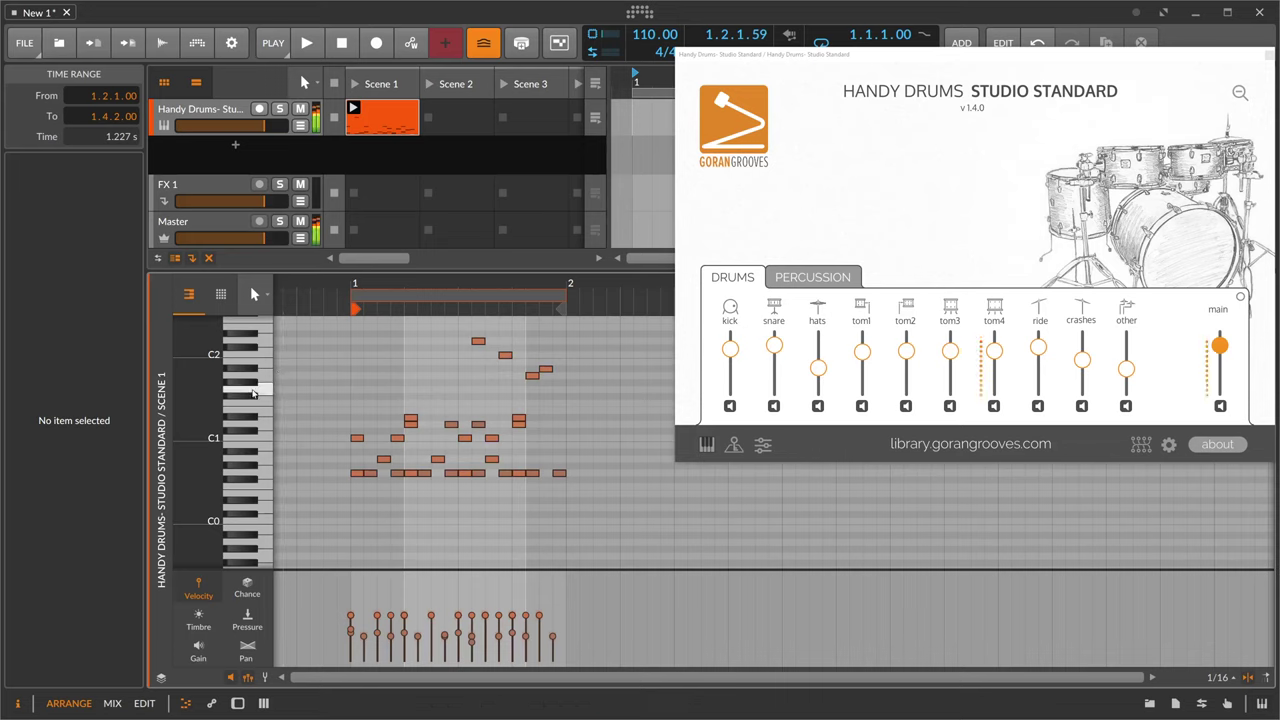
{"action": "left_click", "coordinate": [253, 387]}
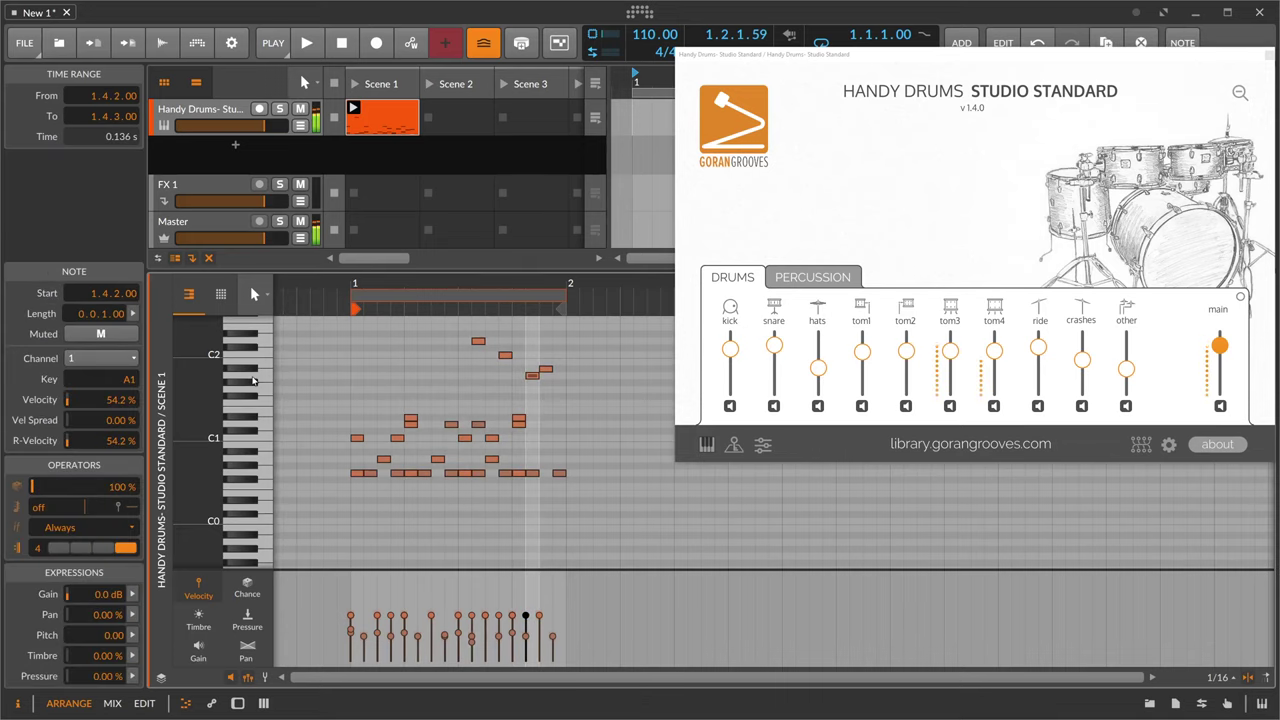
{"action": "double_click", "coordinate": [388, 377]}
{"action": "key", "text": "space"}
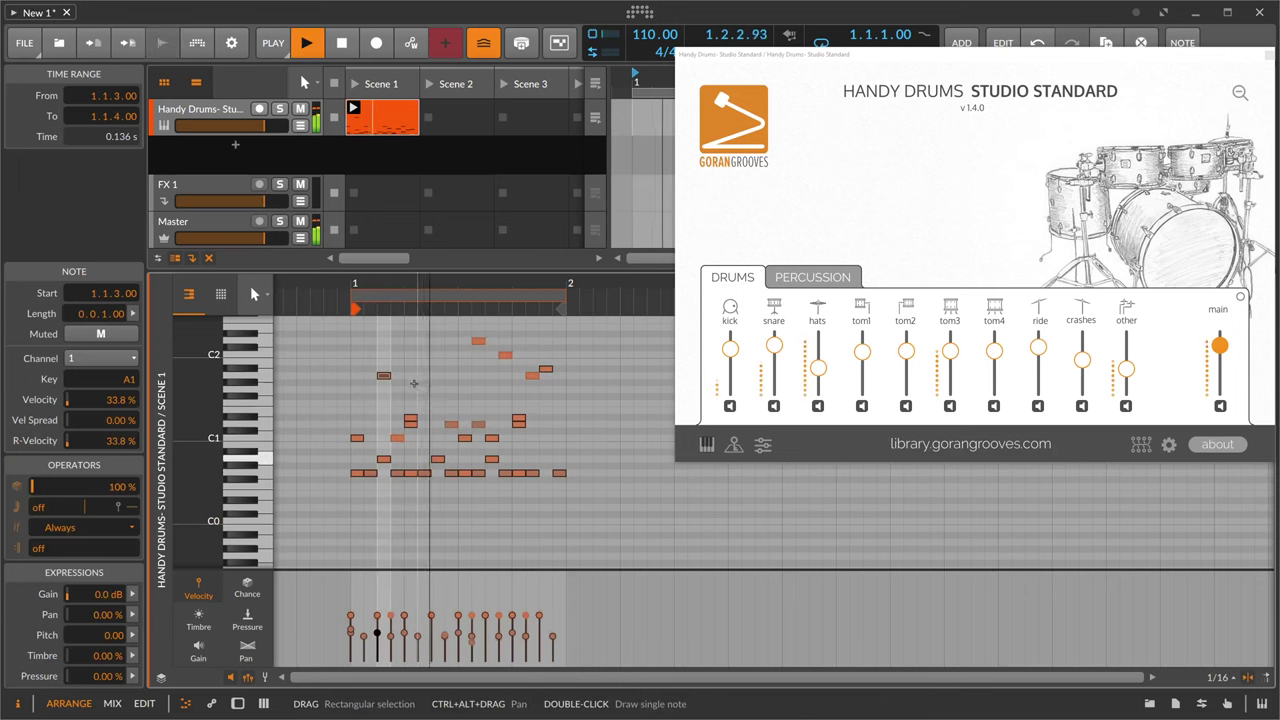
{"action": "double_click", "coordinate": [451, 383]}
{"action": "key", "text": "Left"}
{"action": "key", "text": "Down"}
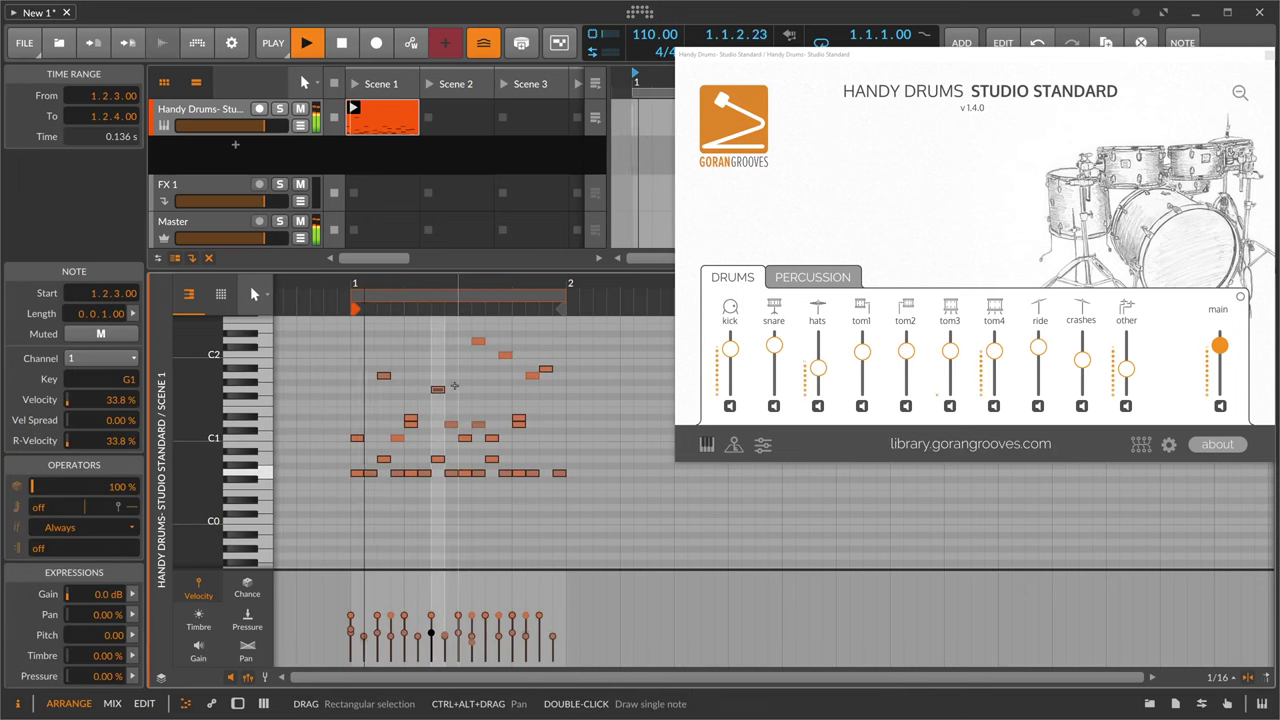
{"action": "key", "text": "Right"}
{"action": "key", "text": "Right"}
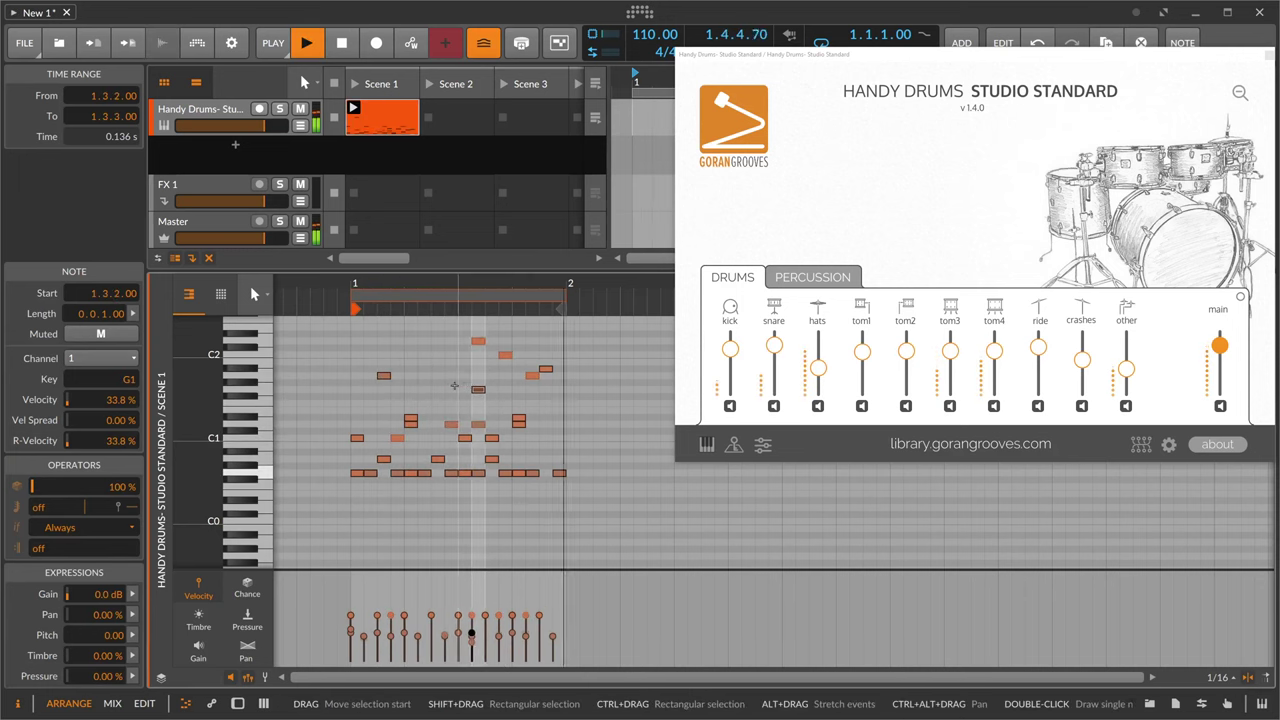
{"action": "key", "text": "Left"}
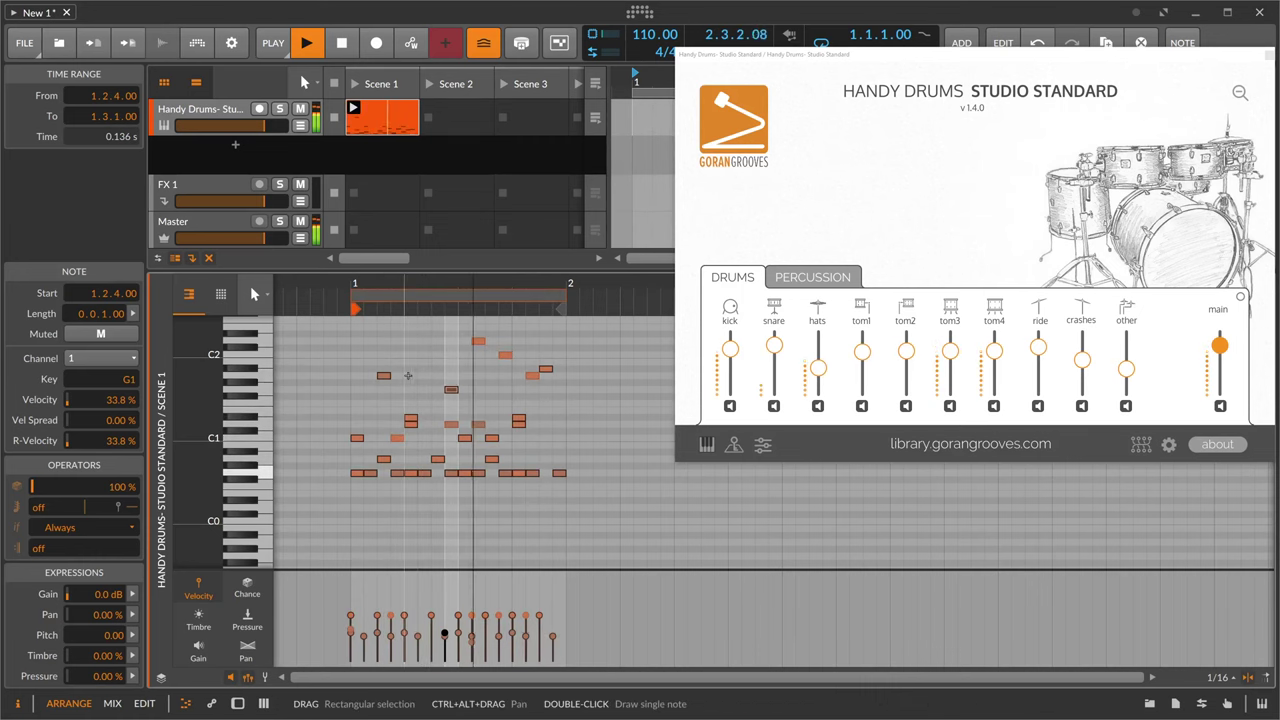
{"action": "key", "text": "space"}
{"action": "left_click_drag", "start_coordinate": [380, 356], "coordinate": [465, 390]}
{"action": "key", "text": "Delete"}
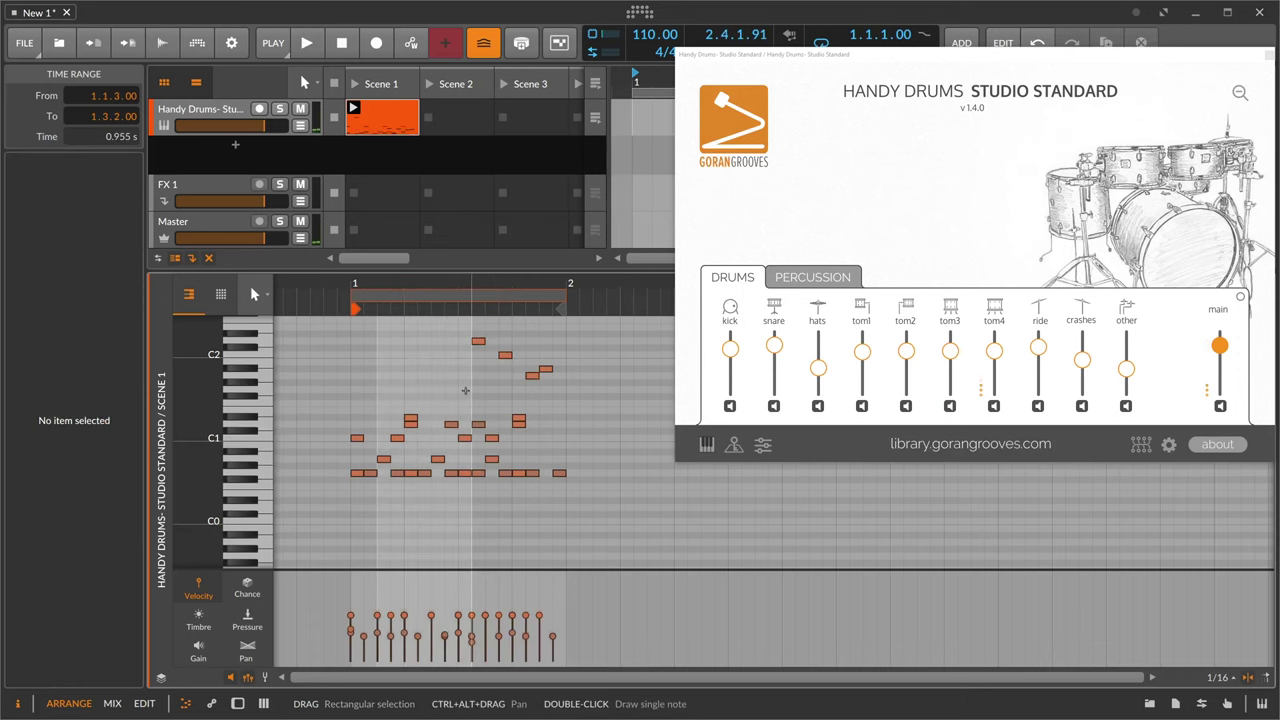
{"action": "scroll", "coordinate": [201, 396], "scroll_direction": "up", "scroll_amount": 3}
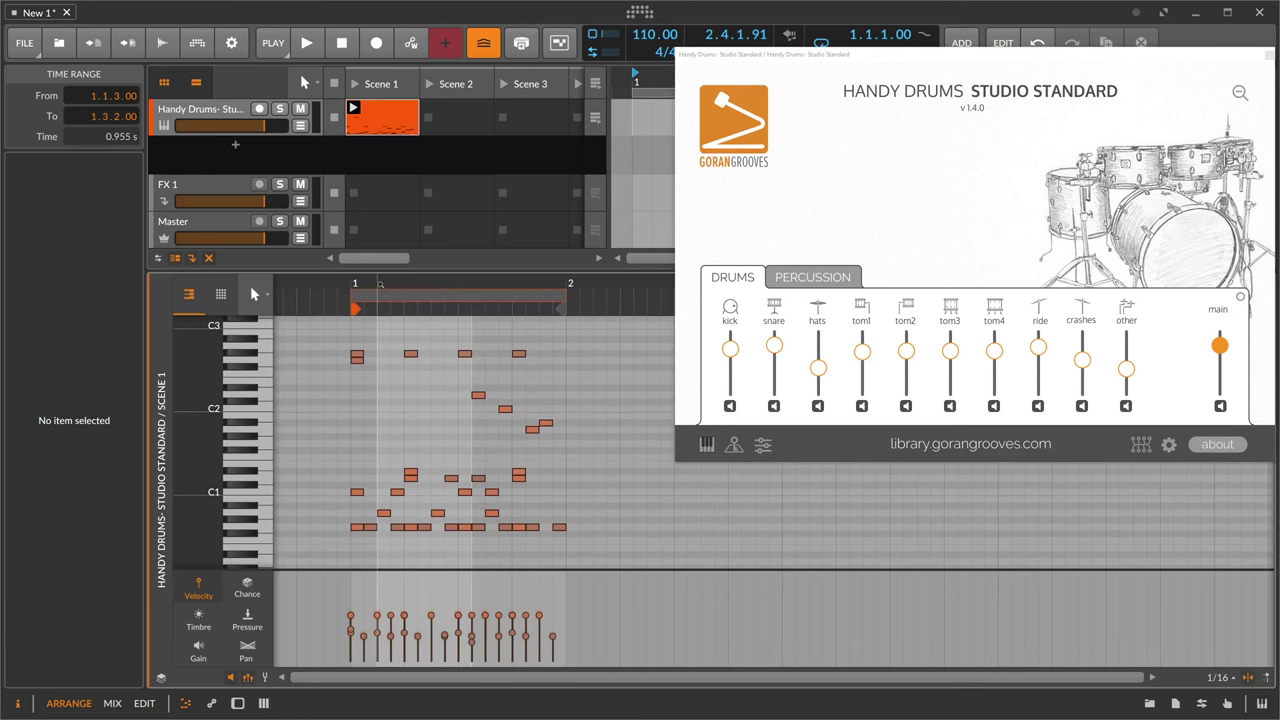
{"action": "scroll", "coordinate": [487, 332], "scroll_direction": "down", "scroll_amount": 1}
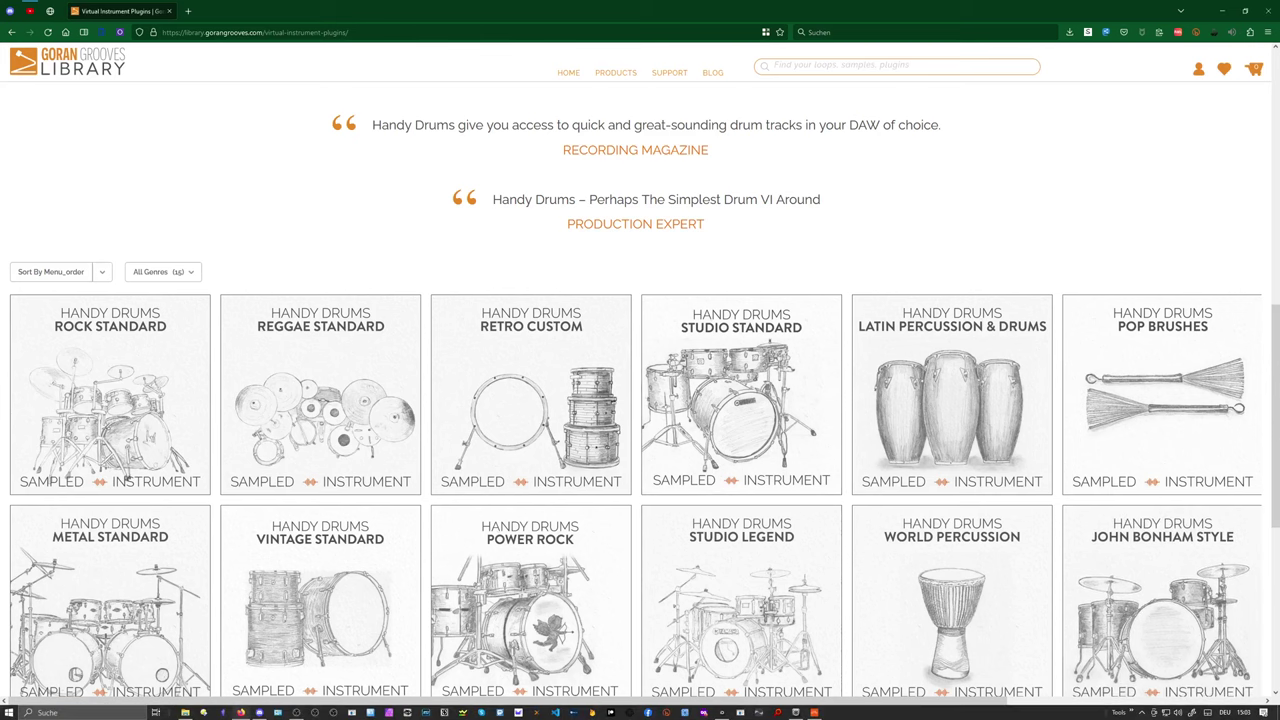
Play the Vintage Standard kit's audio preview in the Handy Drums product grid.
{"action": "scroll", "coordinate": [278, 261], "scroll_direction": "up", "scroll_amount": 1}
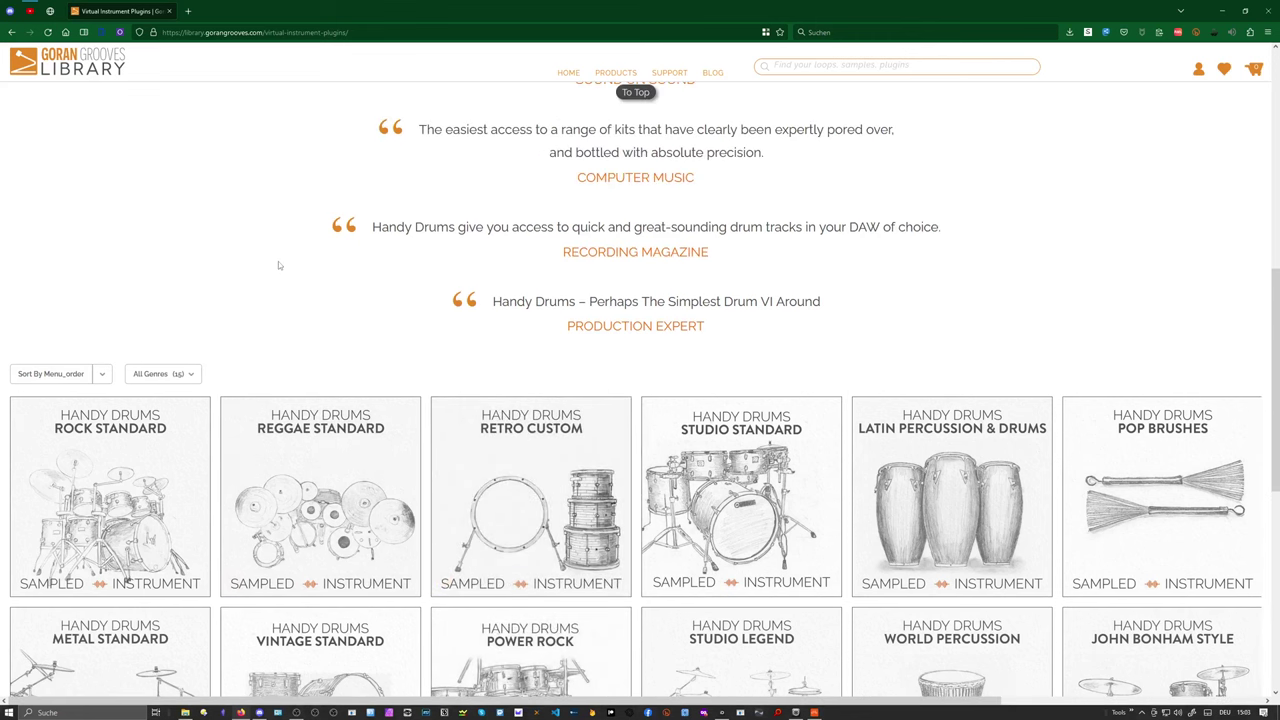
{"action": "scroll", "coordinate": [278, 261], "scroll_direction": "down", "scroll_amount": 2}
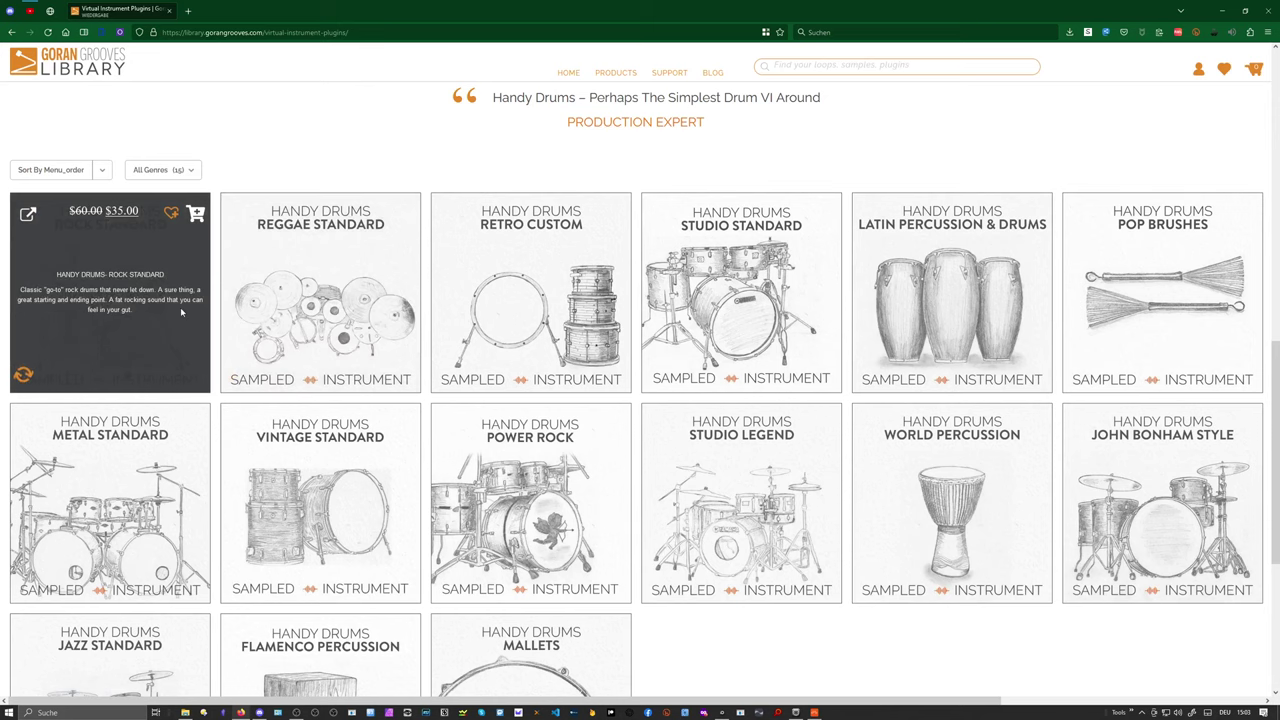
{"action": "scroll", "coordinate": [180, 307], "scroll_direction": "down", "scroll_amount": 2}
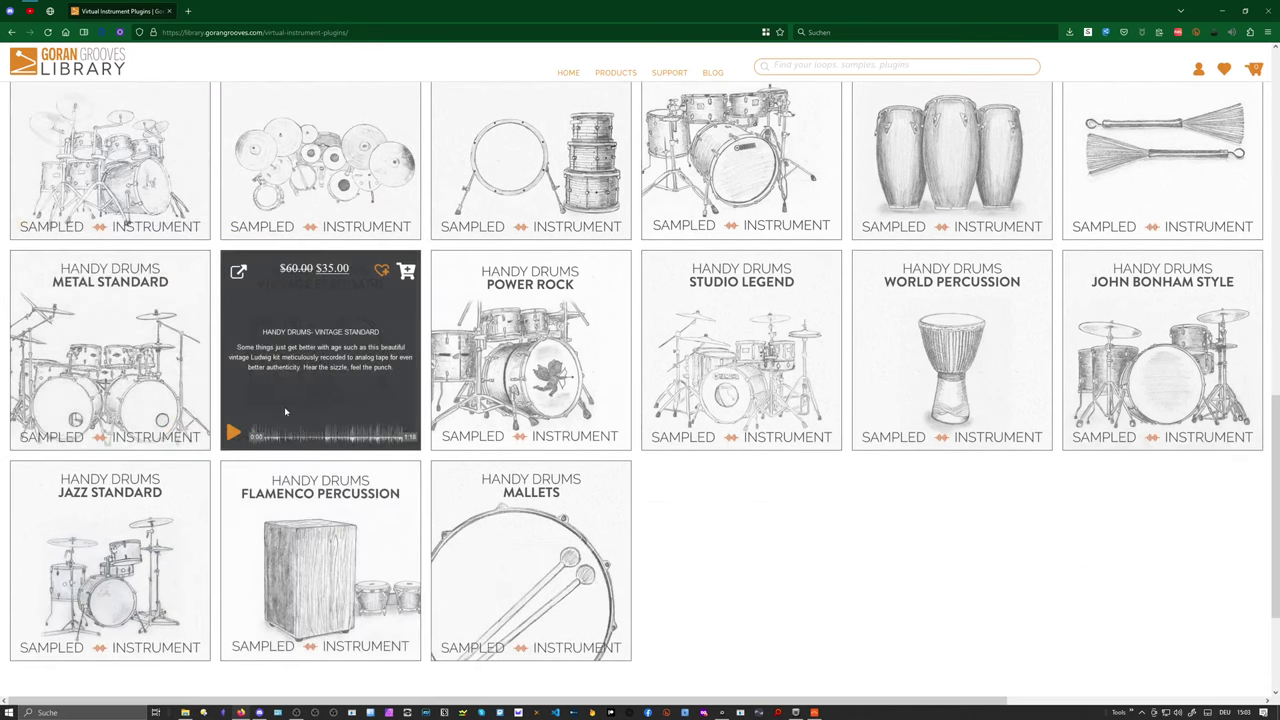
{"action": "left_click", "coordinate": [233, 432]}
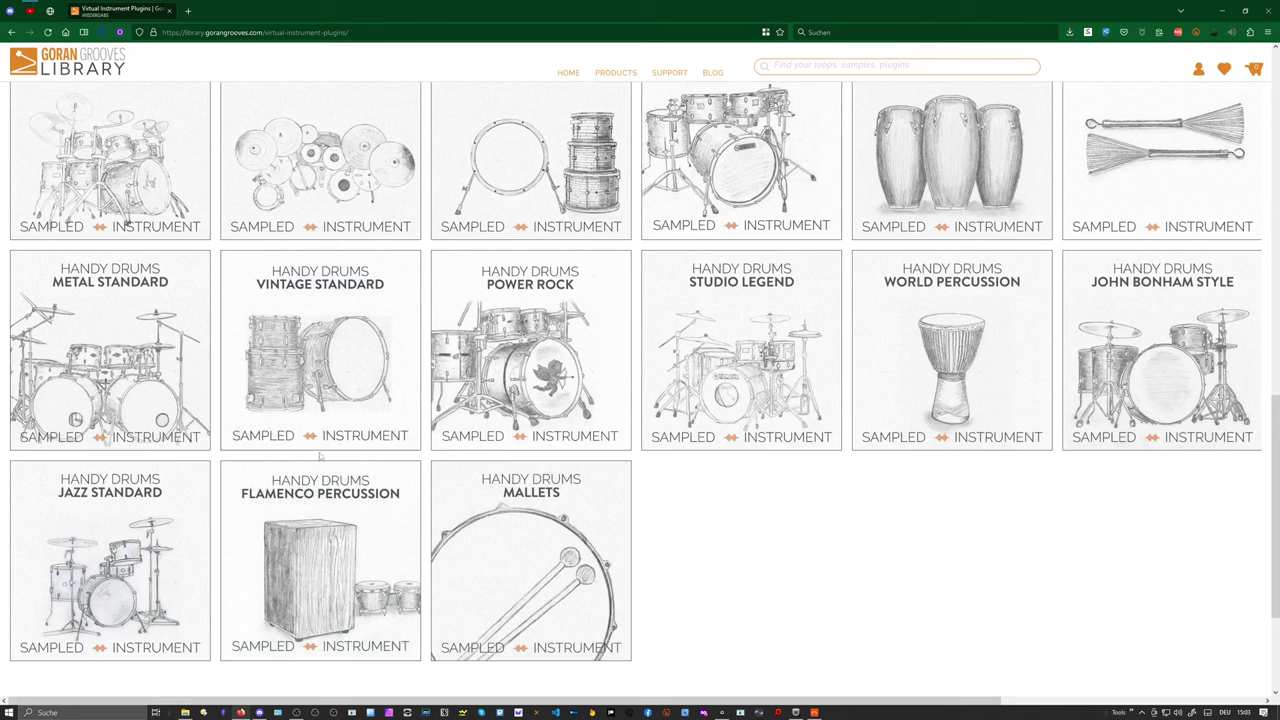
Play the Studio Legend kit's audio preview, listed at $35.00.
{"action": "scroll", "coordinate": [190, 477], "scroll_direction": "down", "scroll_amount": 2}
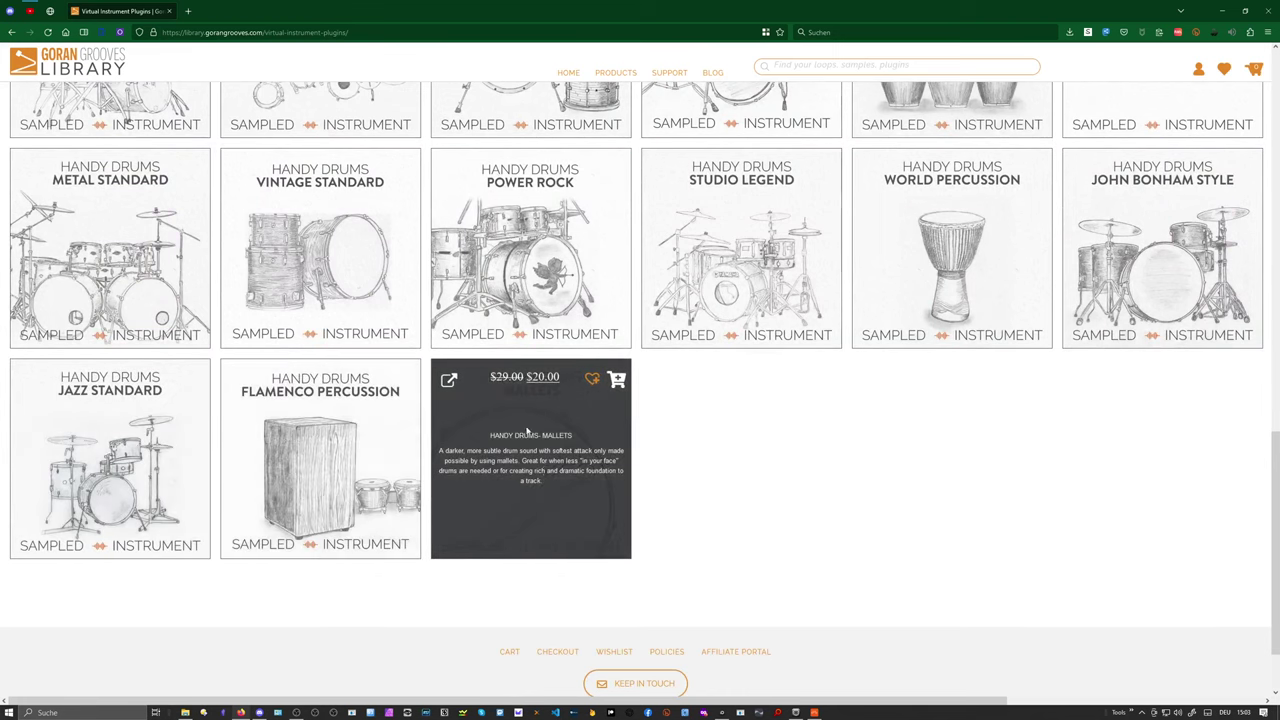
{"action": "scroll", "coordinate": [540, 262], "scroll_direction": "up", "scroll_amount": 1}
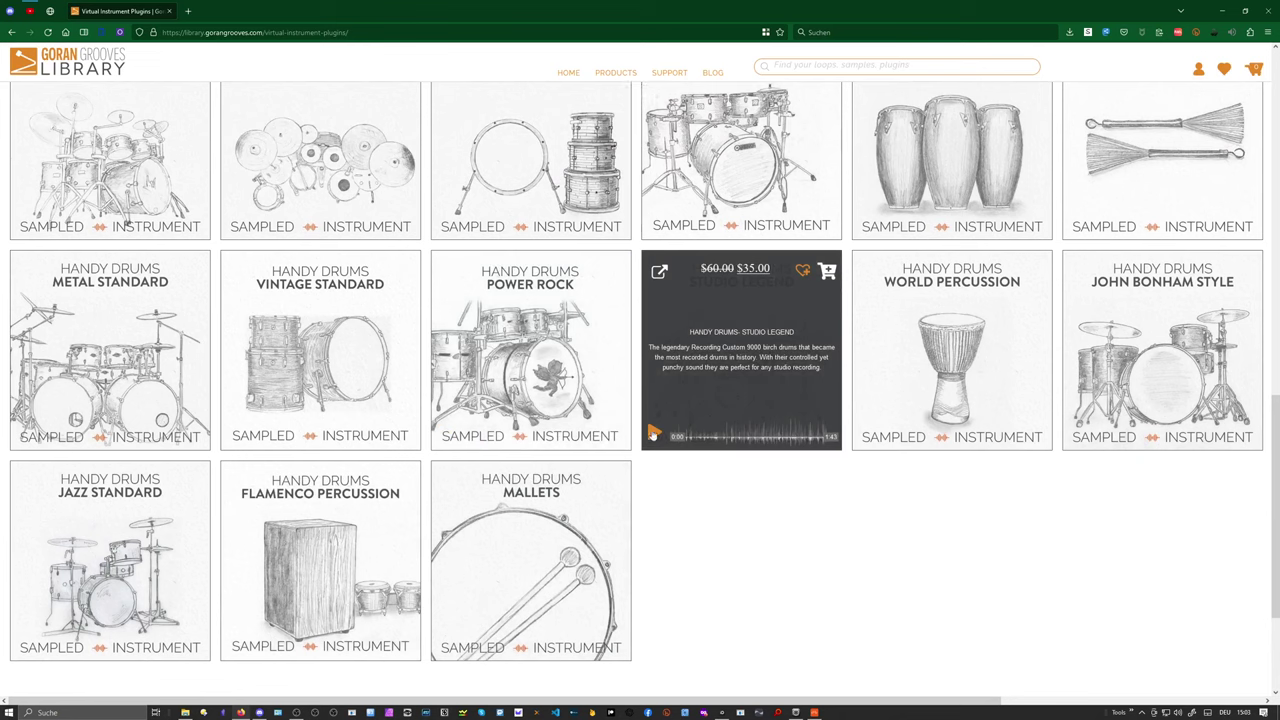
{"action": "left_click", "coordinate": [652, 435]}
{"action": "mouse_move", "coordinate": [740, 440]}
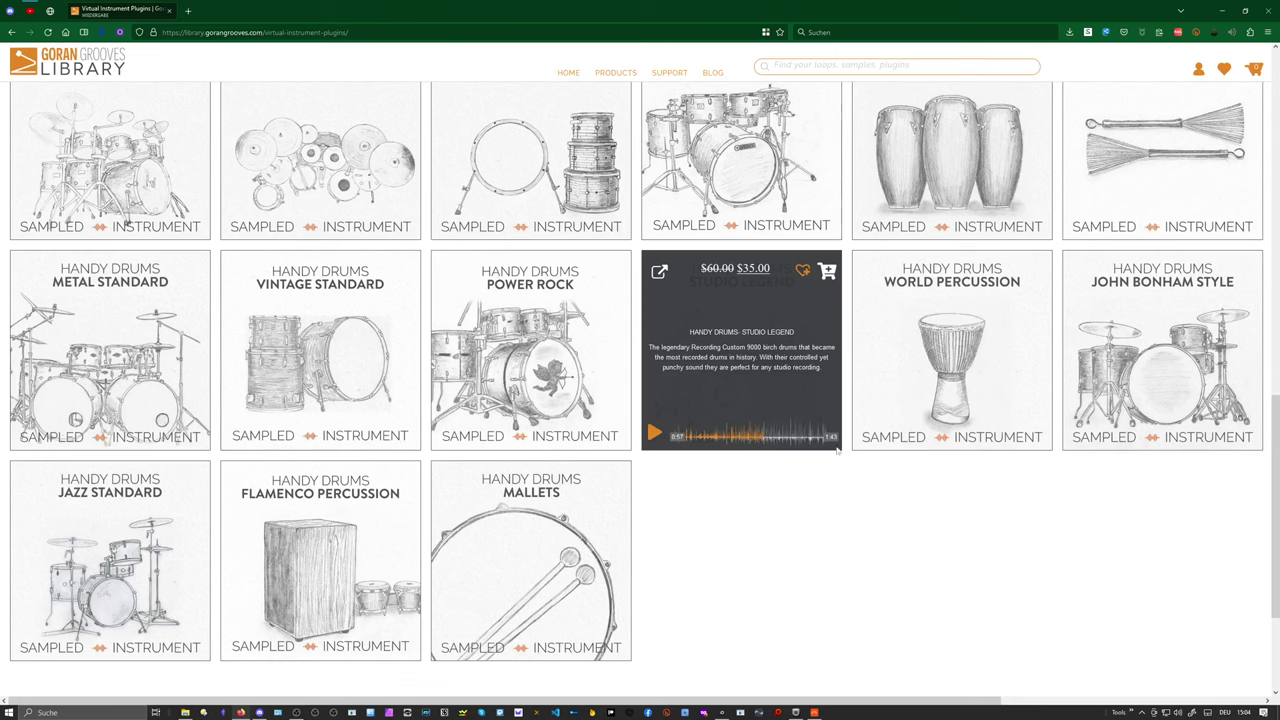
Play the Latin Percussion & Drums preview, jump to about 2:24, pause it, and return to the top.
{"action": "scroll", "coordinate": [944, 393], "scroll_direction": "up", "scroll_amount": 1}
{"action": "scroll", "coordinate": [944, 393], "scroll_direction": "up", "scroll_amount": 1}
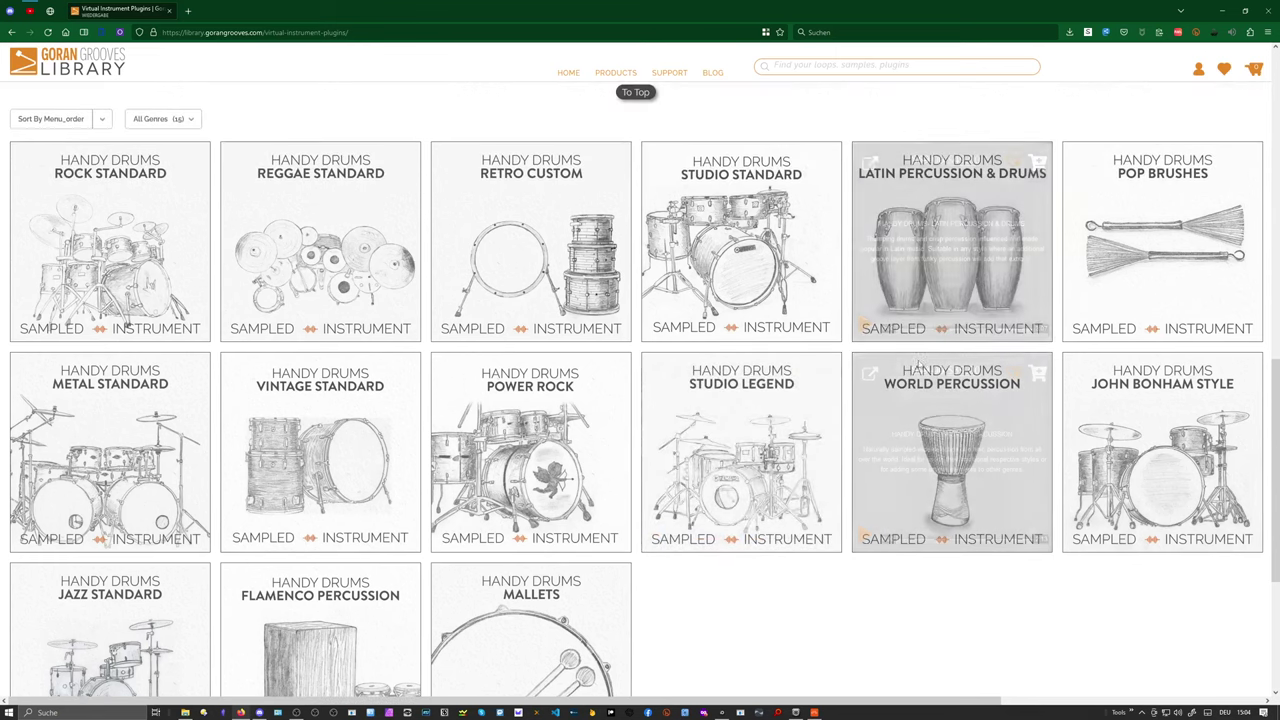
{"action": "left_click", "coordinate": [864, 325]}
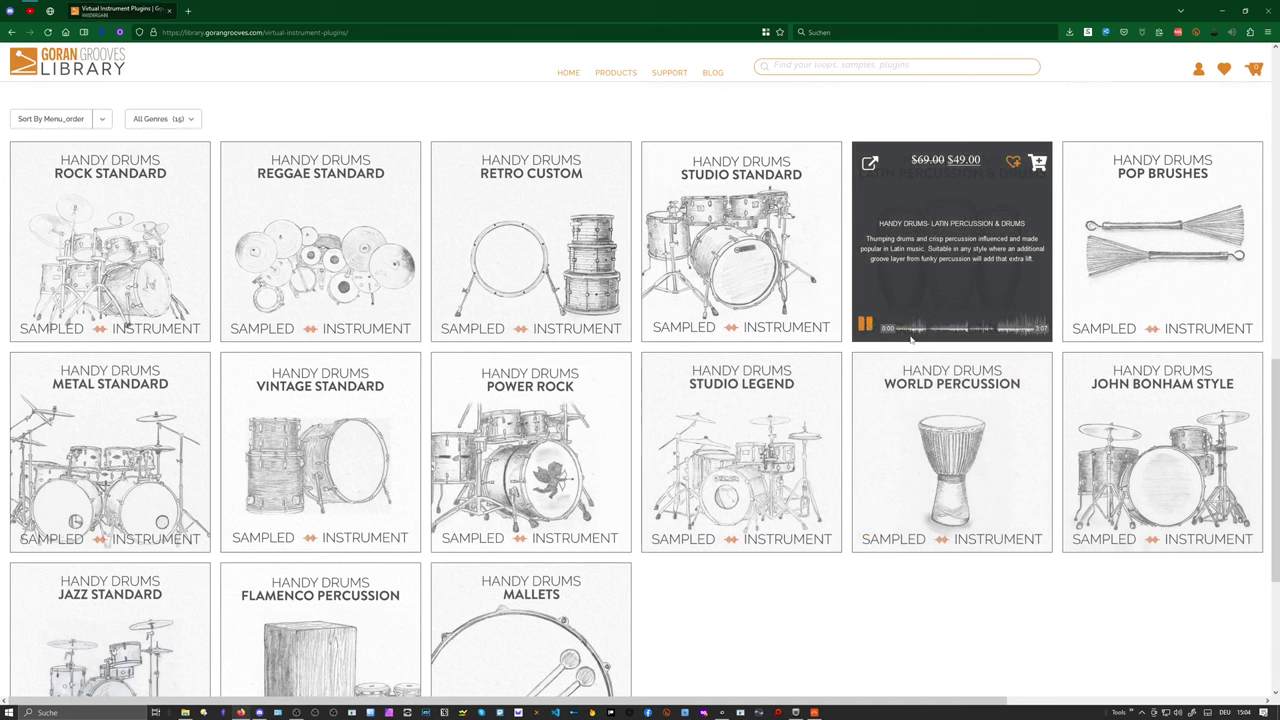
{"action": "left_click", "coordinate": [1006, 329]}
{"action": "left_click", "coordinate": [866, 326]}
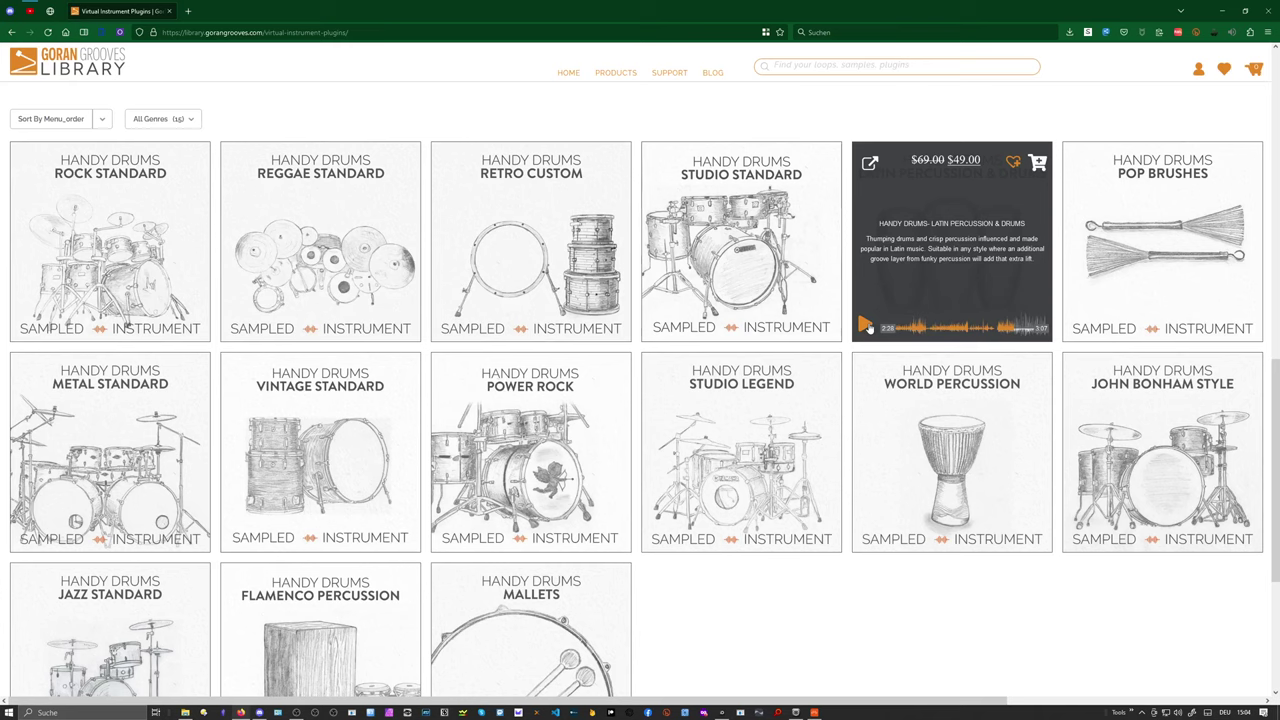
{"action": "scroll", "coordinate": [778, 316], "scroll_direction": "up", "scroll_amount": 5}
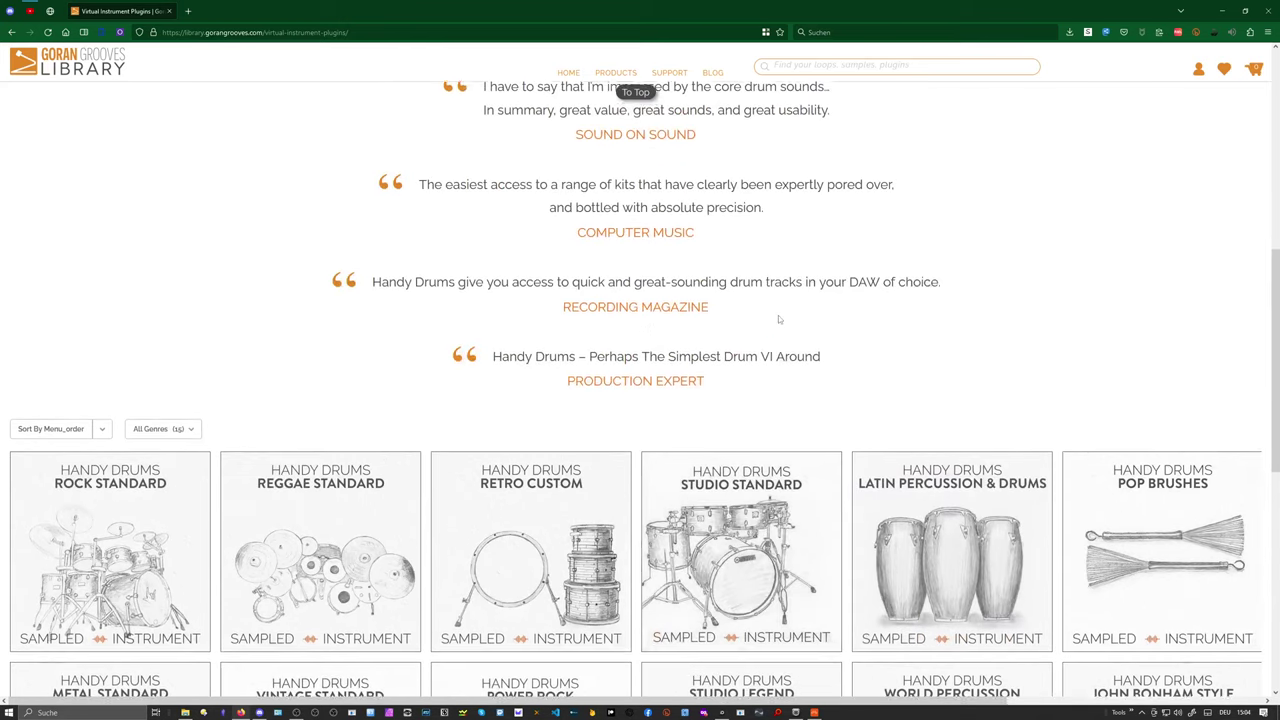
{"action": "scroll", "coordinate": [778, 316], "scroll_direction": "down", "scroll_amount": 5}
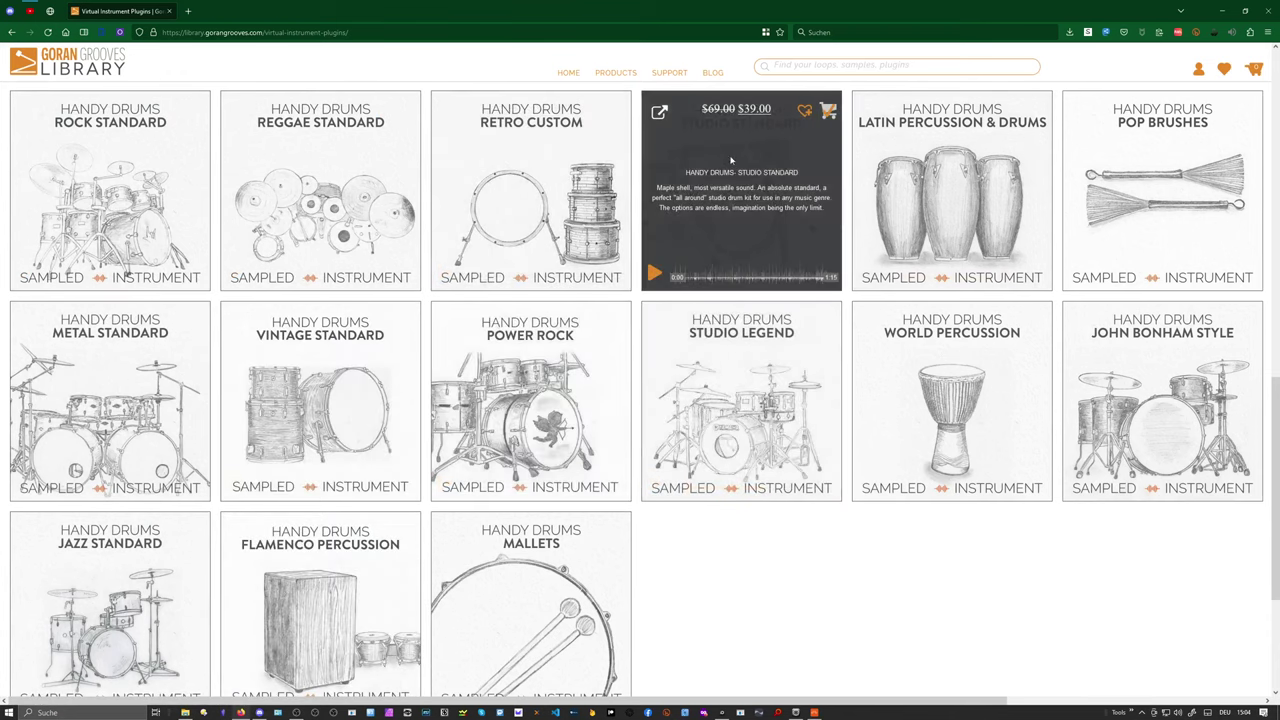
{"action": "scroll", "coordinate": [736, 156], "scroll_direction": "up", "scroll_amount": 3}
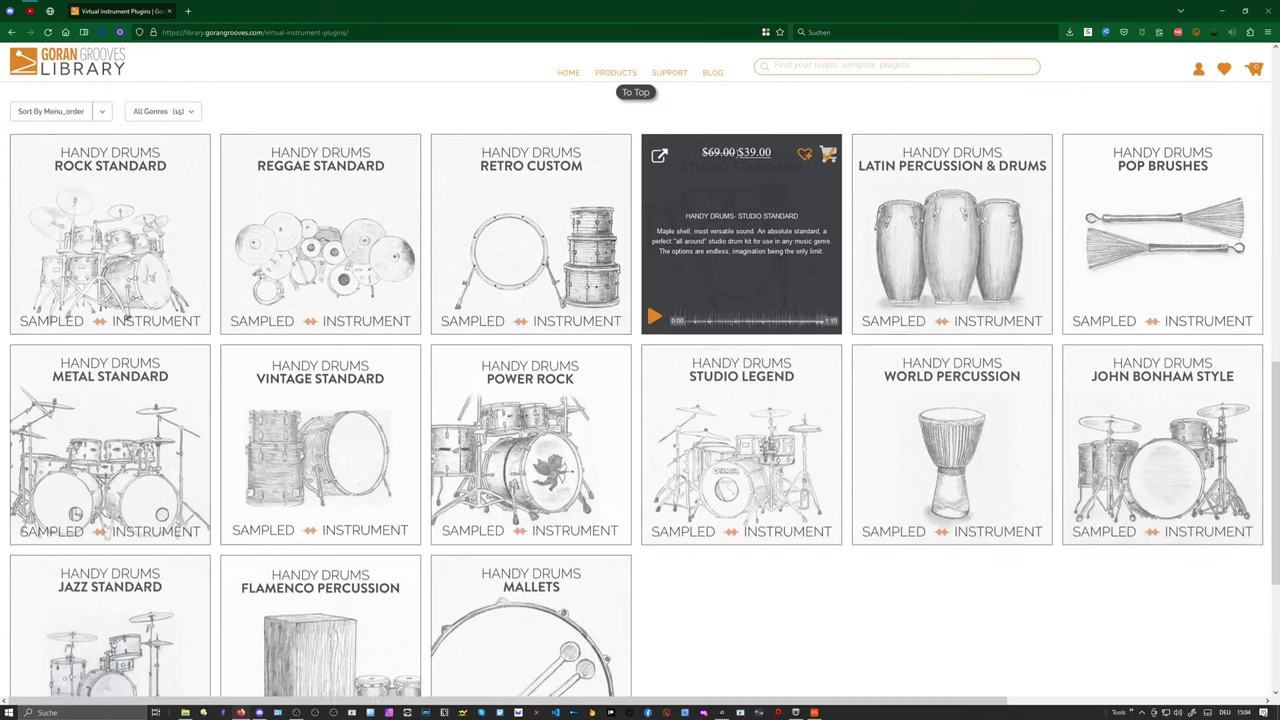
{"action": "scroll", "coordinate": [736, 156], "scroll_direction": "up", "scroll_amount": 5}
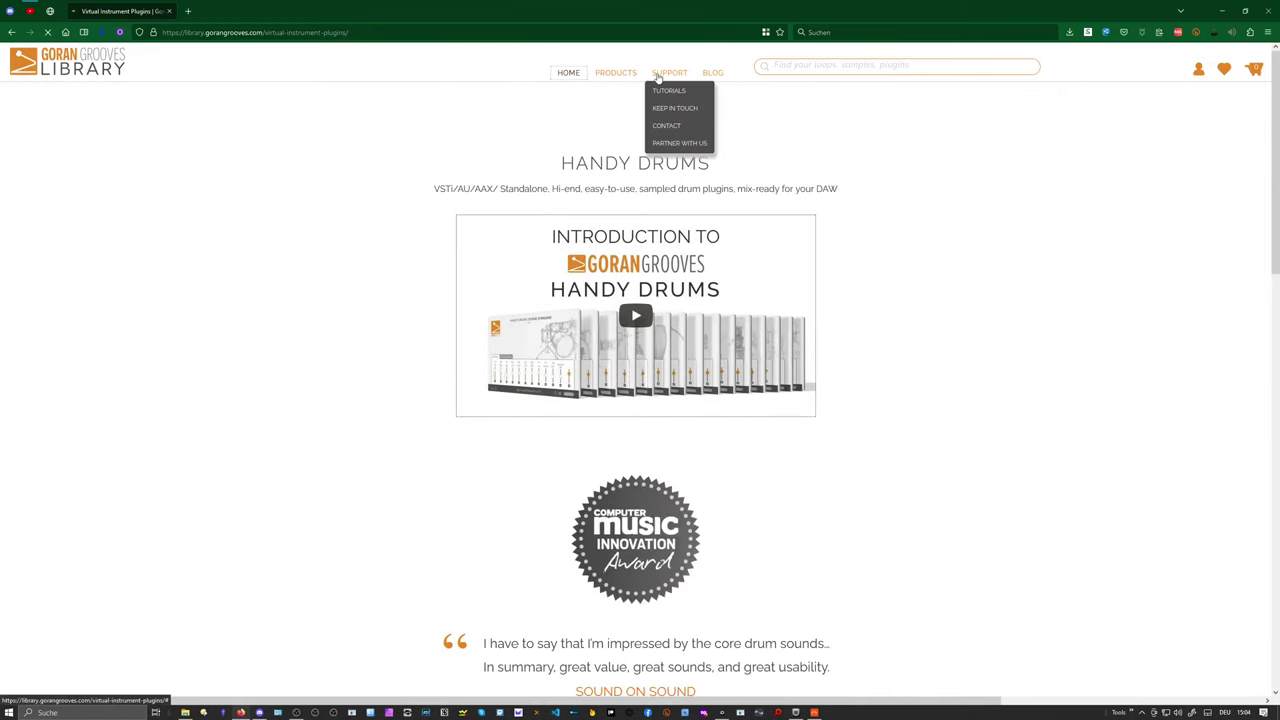
Open the BLOG page and browse the Handy Drums Update v1.4.0 and magazine review posts.
{"action": "left_click", "coordinate": [708, 74]}
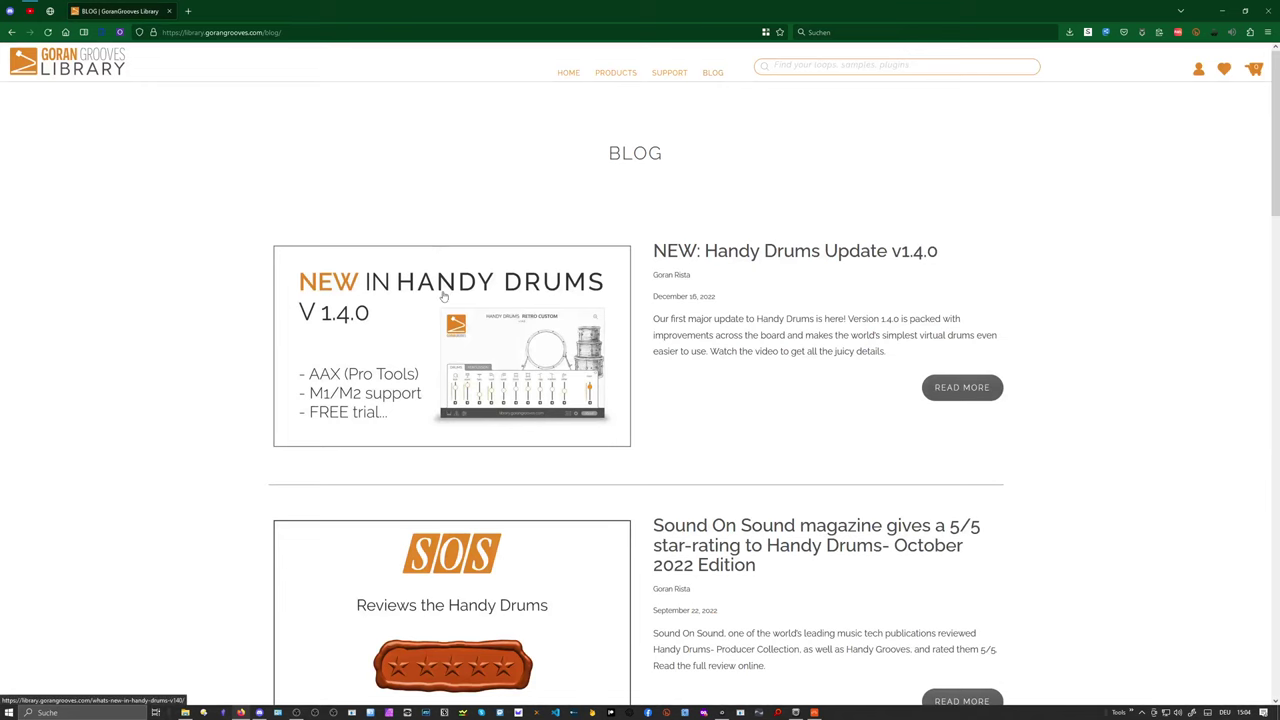
{"action": "scroll", "coordinate": [444, 296], "scroll_direction": "down", "scroll_amount": 1}
{"action": "scroll", "coordinate": [444, 296], "scroll_direction": "down", "scroll_amount": 1}
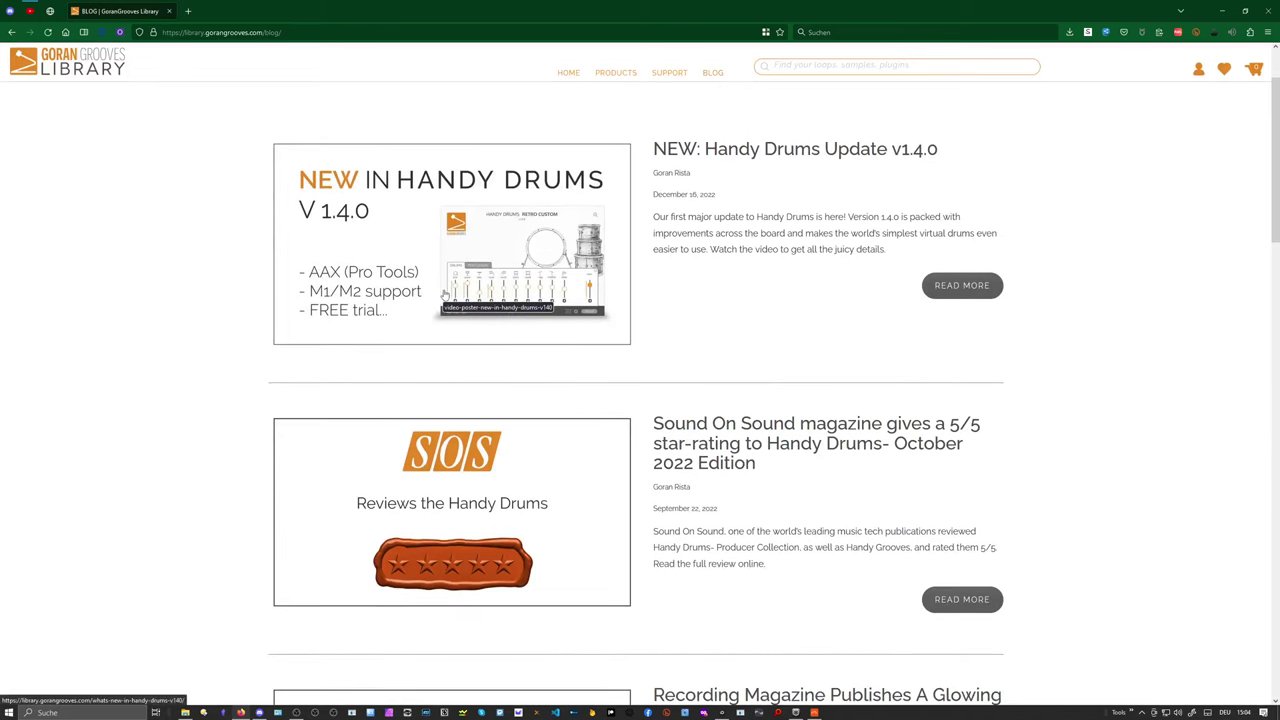
{"action": "scroll", "coordinate": [277, 323], "scroll_direction": "down", "scroll_amount": 2}
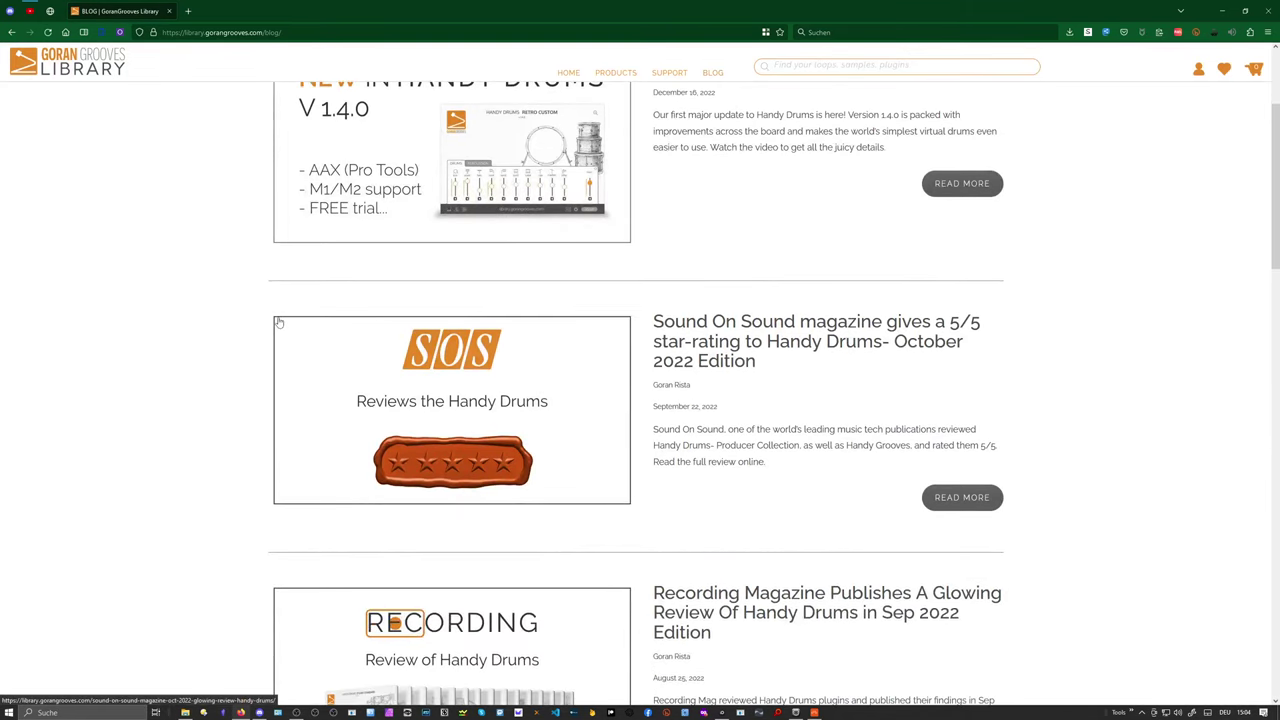
{"action": "scroll", "coordinate": [279, 322], "scroll_direction": "down", "scroll_amount": 3}
{"action": "scroll", "coordinate": [279, 322], "scroll_direction": "down", "scroll_amount": 3}
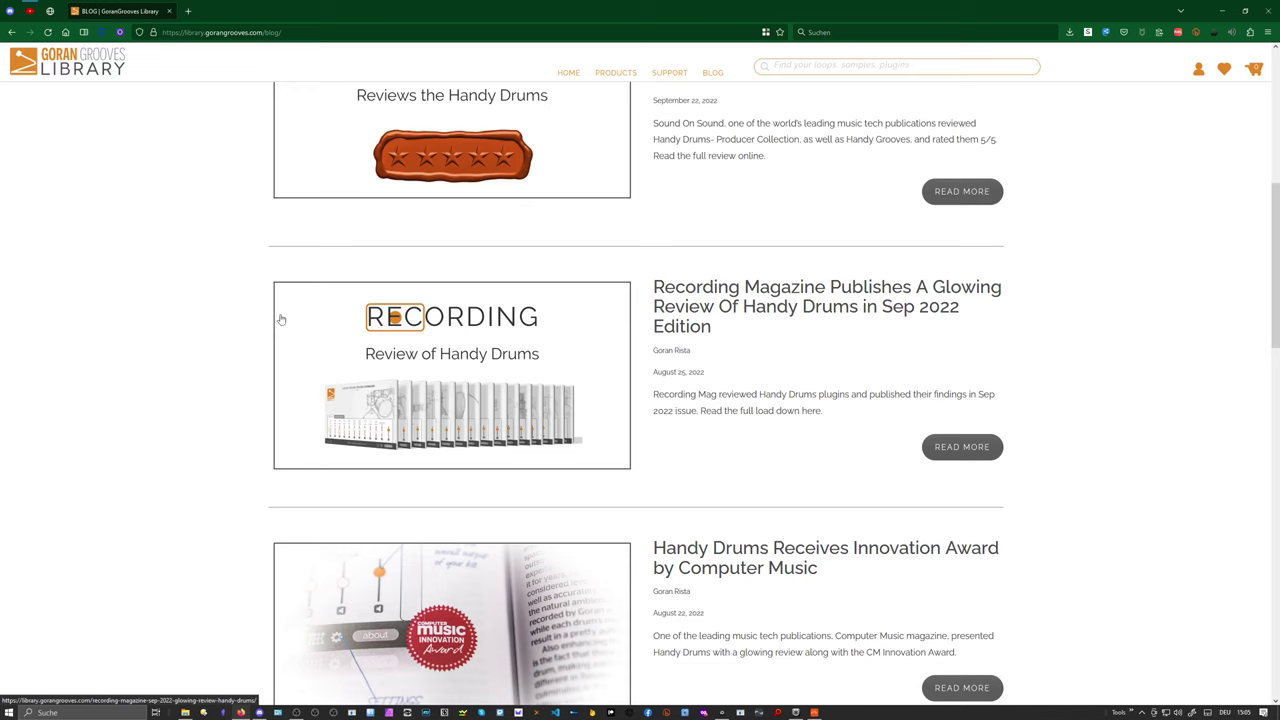
{"action": "scroll", "coordinate": [280, 320], "scroll_direction": "down", "scroll_amount": 2}
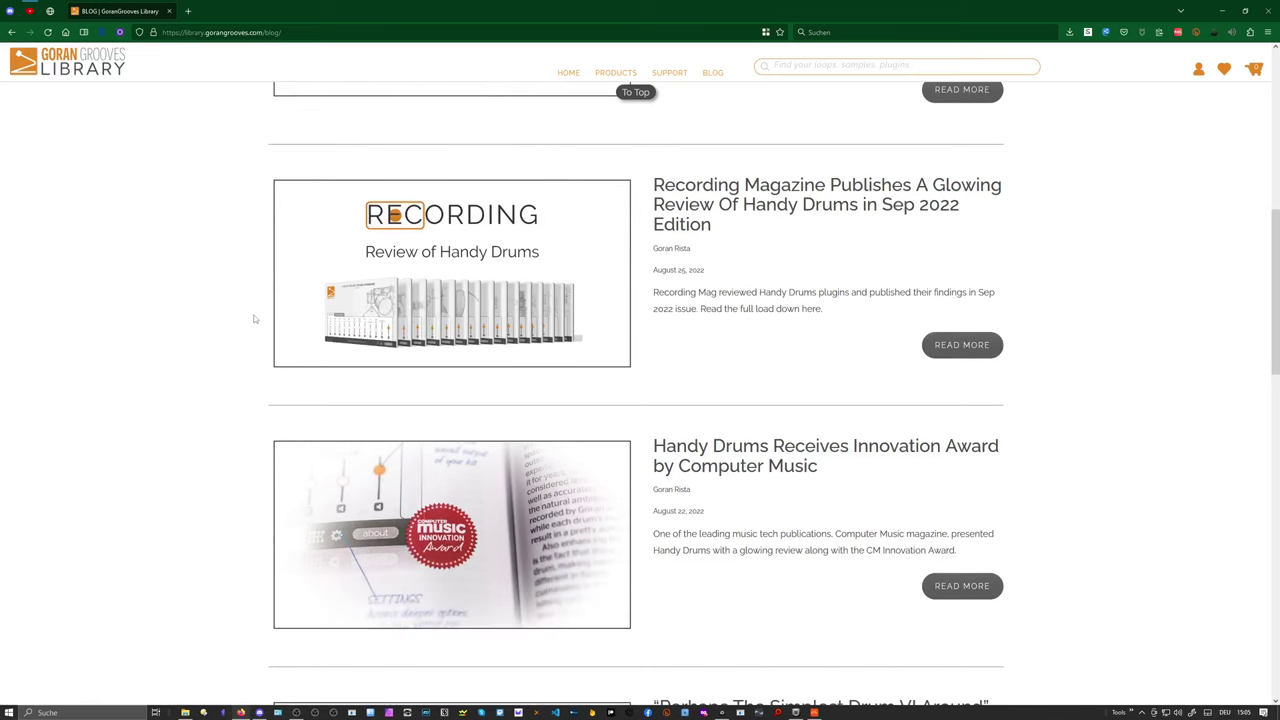
{"action": "scroll", "coordinate": [254, 319], "scroll_direction": "down", "scroll_amount": 7}
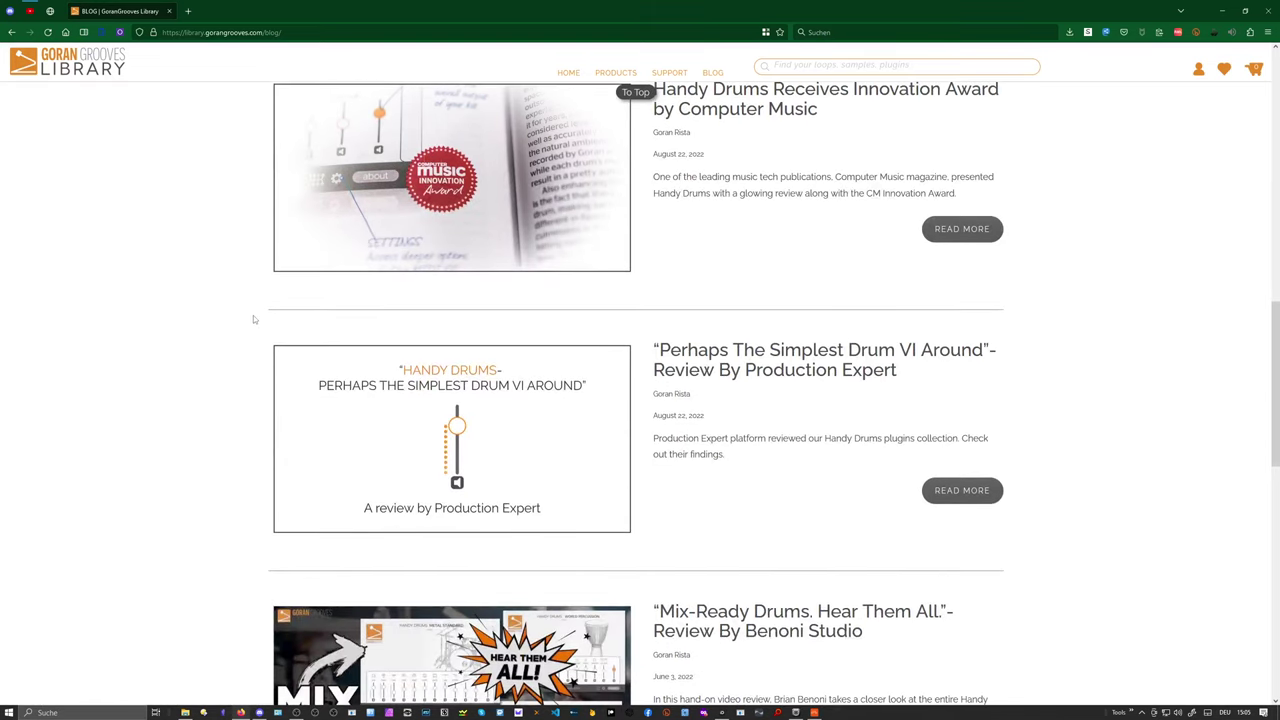
{"action": "scroll", "coordinate": [253, 318], "scroll_direction": "down", "scroll_amount": 5}
{"action": "scroll", "coordinate": [253, 318], "scroll_direction": "up", "scroll_amount": 5}
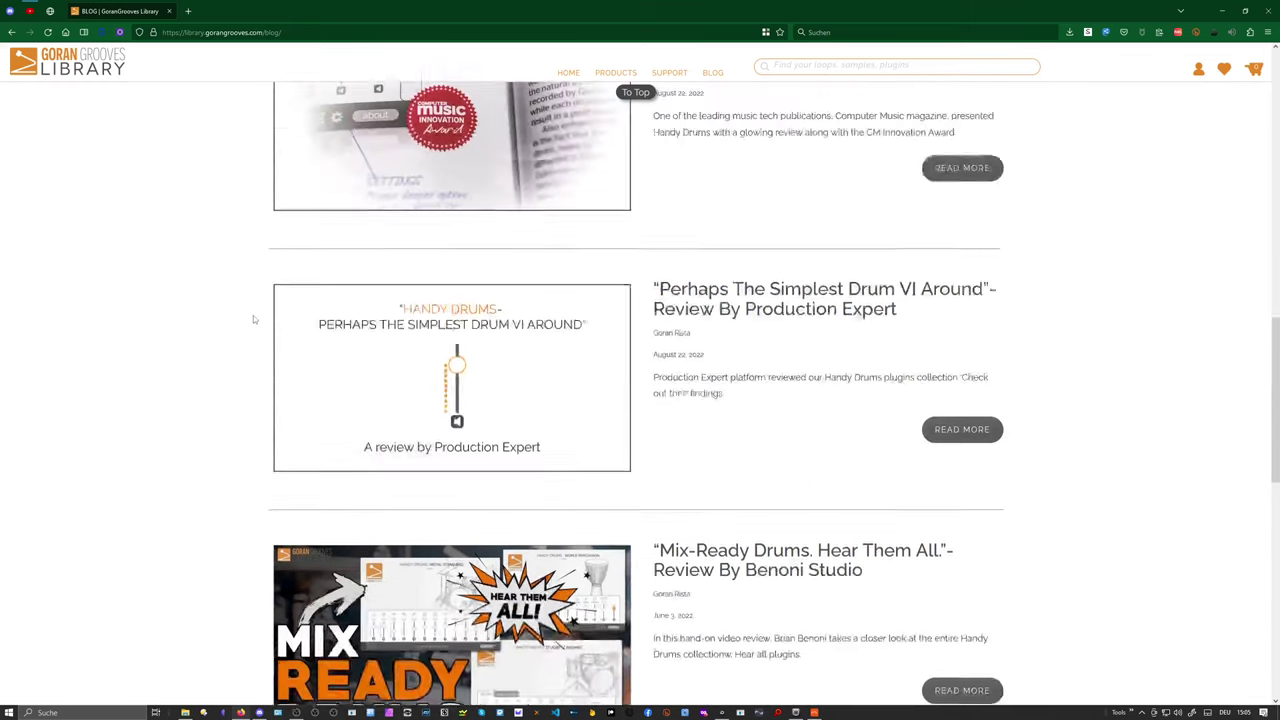
{"action": "scroll", "coordinate": [253, 315], "scroll_direction": "up", "scroll_amount": 10}
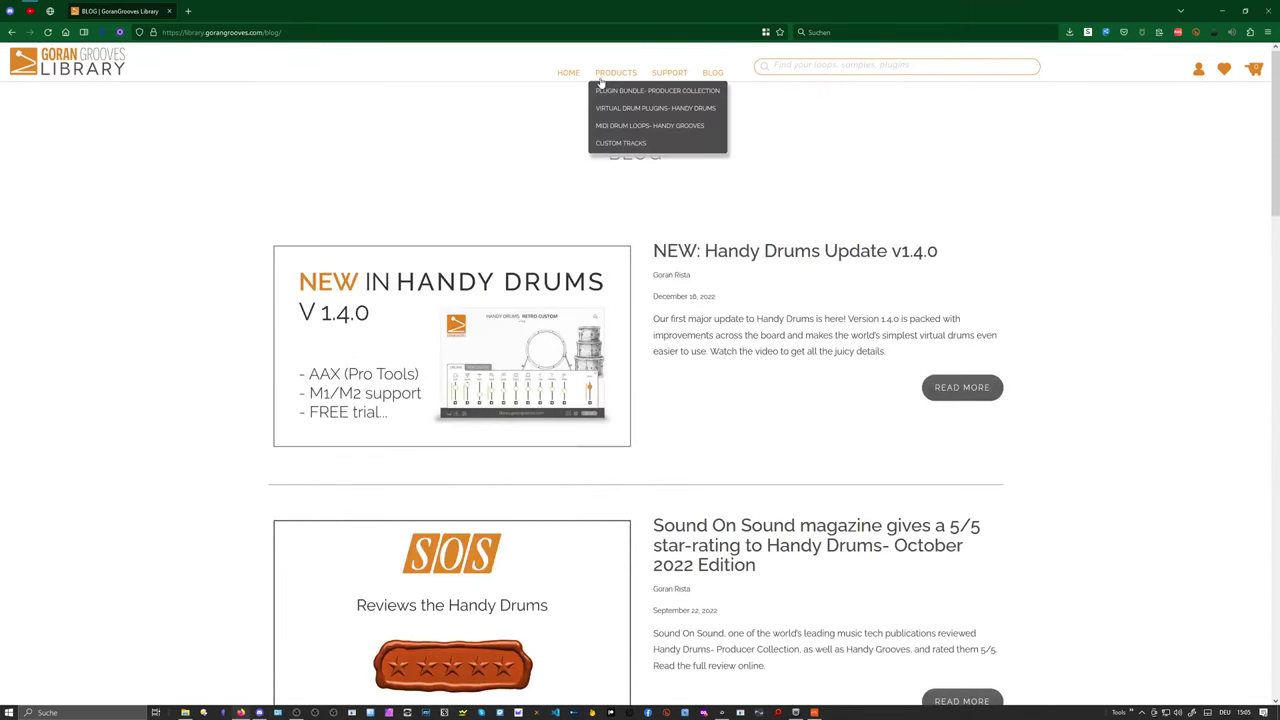
Choose PRODUCTS in the top navigation and scroll the page down and back up.
{"action": "left_click", "coordinate": [601, 81]}
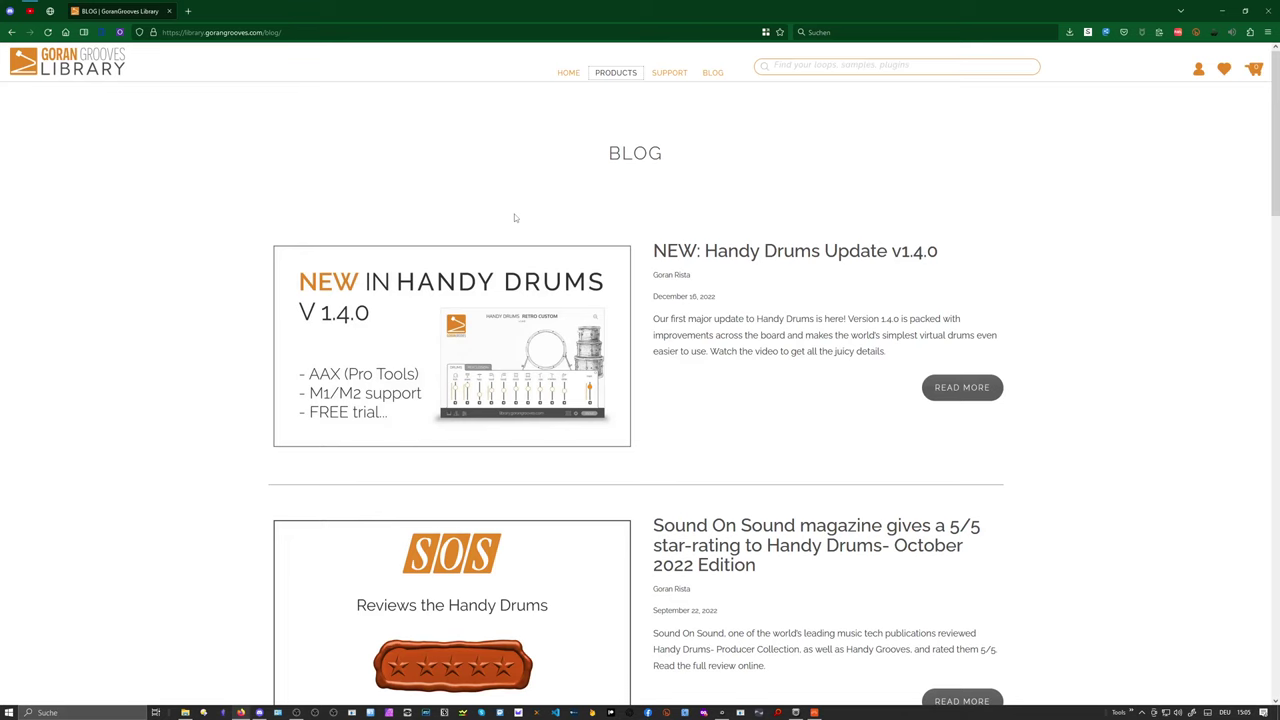
{"action": "scroll", "coordinate": [515, 218], "scroll_direction": "down", "scroll_amount": 3}
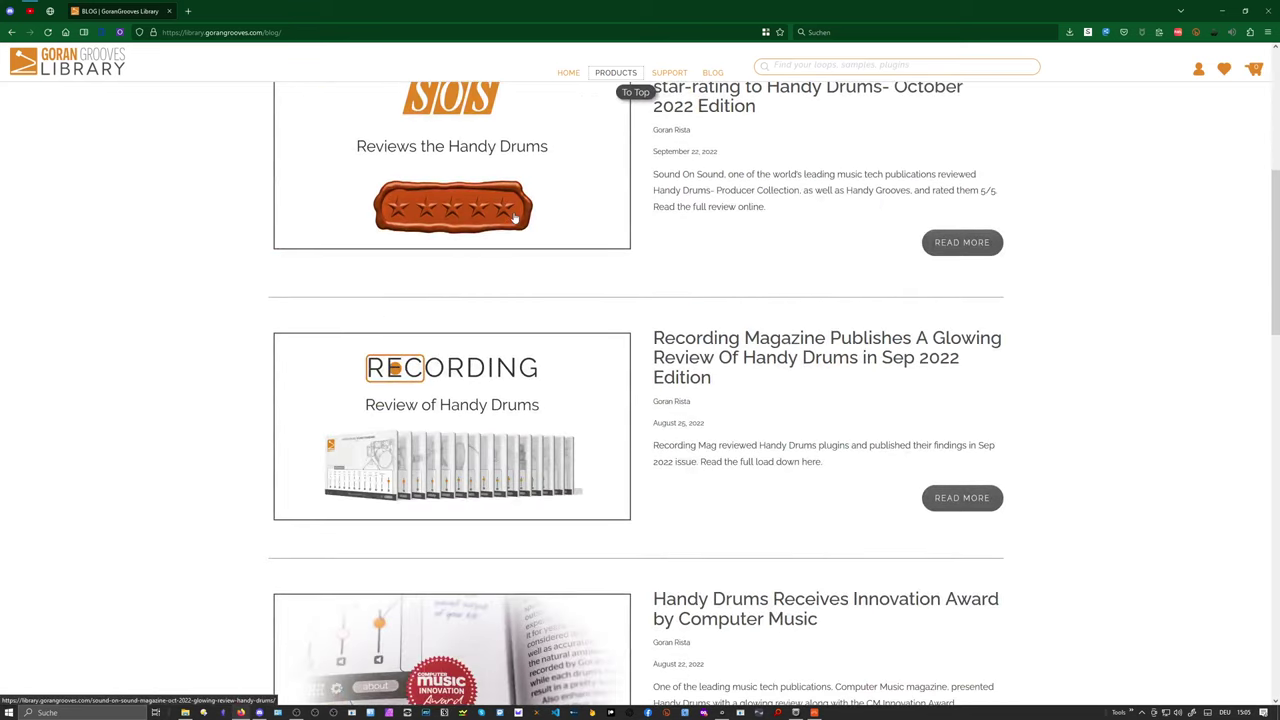
{"action": "scroll", "coordinate": [515, 218], "scroll_direction": "up", "scroll_amount": 3}
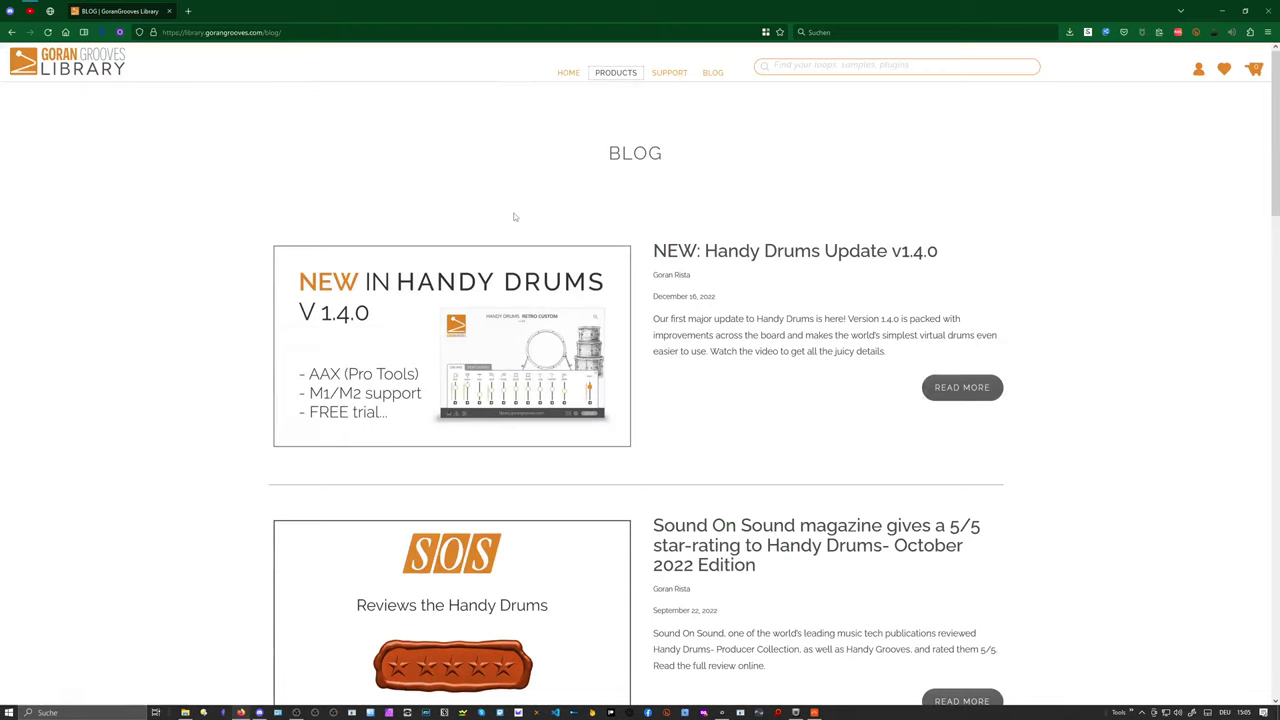